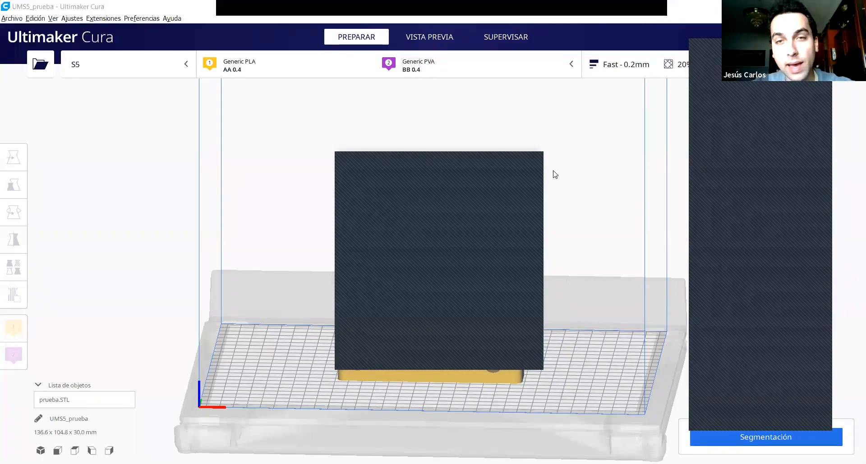
# Close the floating window and inspect the part on the build plate from above and at an angle
pyautogui.moveTo(429, 160); pyautogui.dragTo(425, 160)
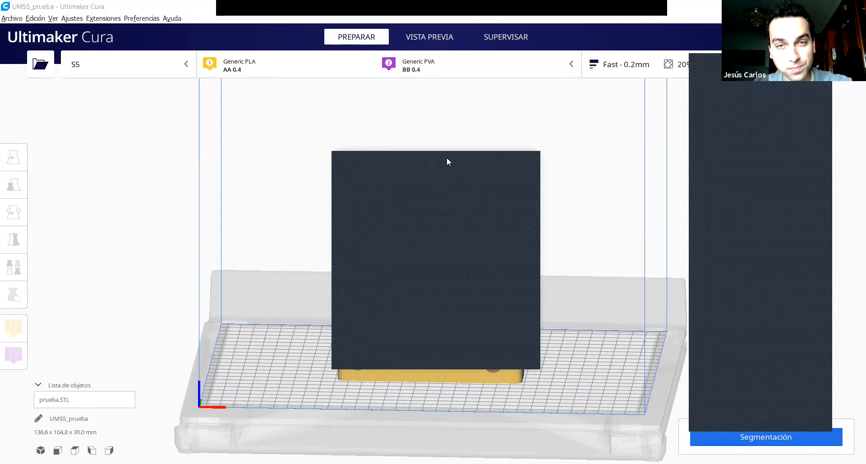
pyautogui.click(532, 158)
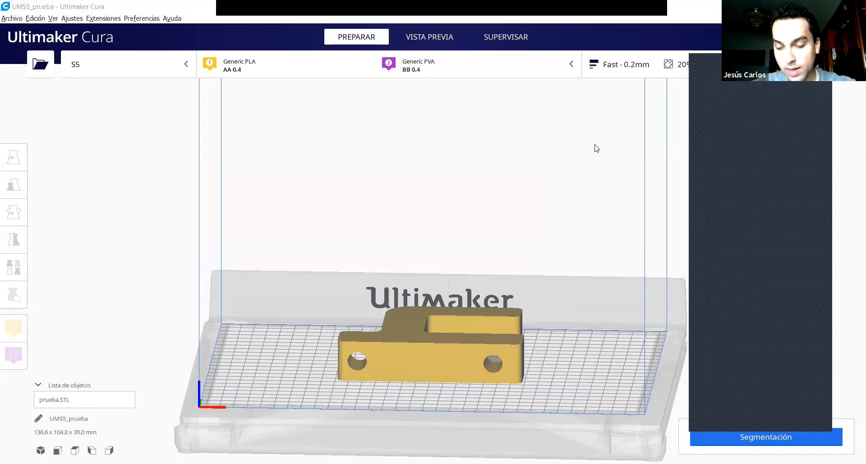
pyautogui.moveTo(358, 214); pyautogui.dragTo(358, 271, button='right')
pyautogui.scroll(2, 538, 240)
pyautogui.moveTo(521, 220); pyautogui.dragTo(484, 261, button='right')
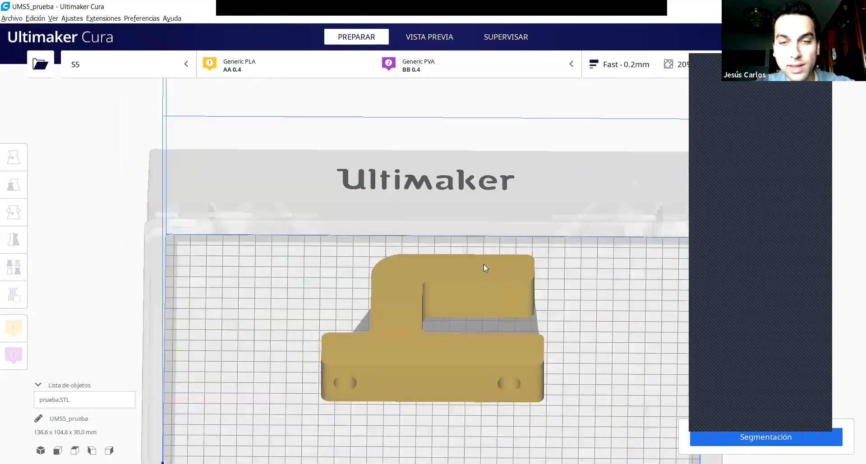
pyautogui.moveTo(547, 276); pyautogui.dragTo(507, 290, button='right')
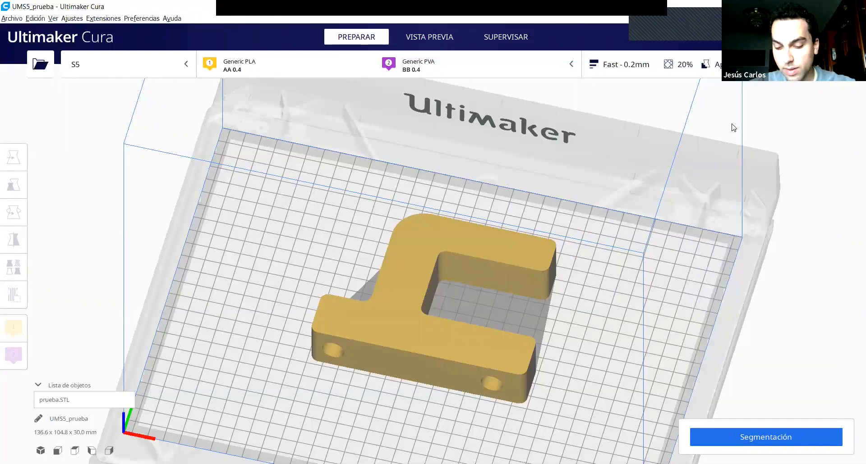
# Open the print settings and slice the model with the Fast 0.2 mm profile
pyautogui.click(710, 72)
pyautogui.scroll(10, 685, 218)
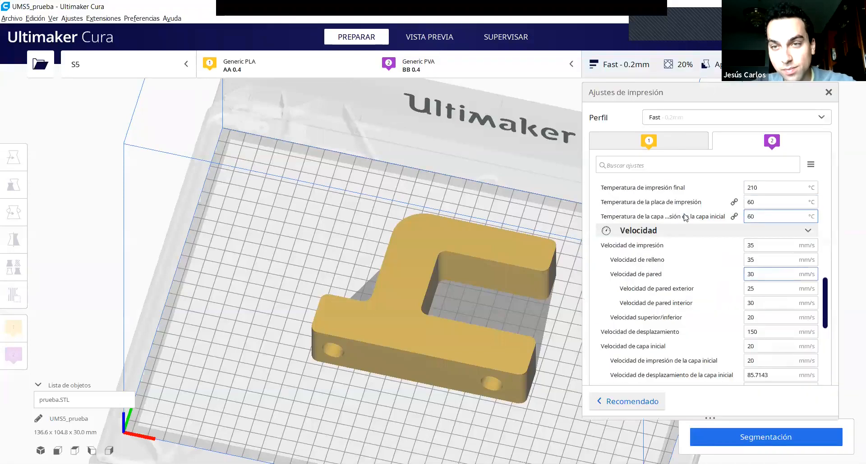
pyautogui.scroll(-1, 739, 311)
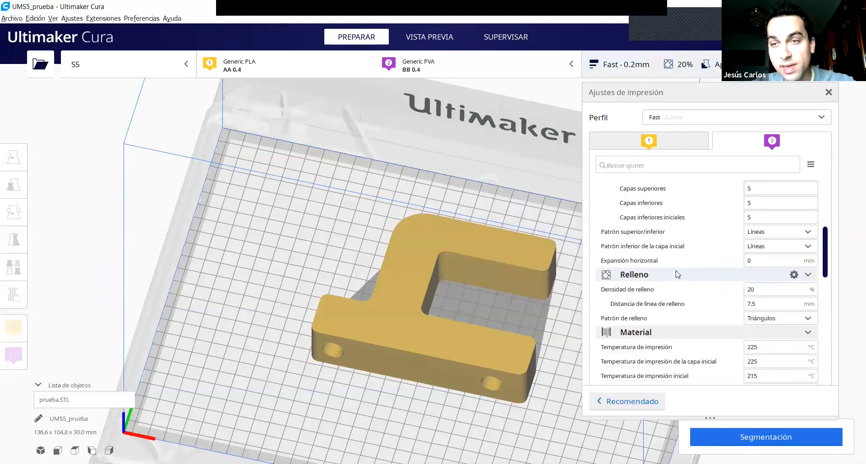
pyautogui.click(766, 436)
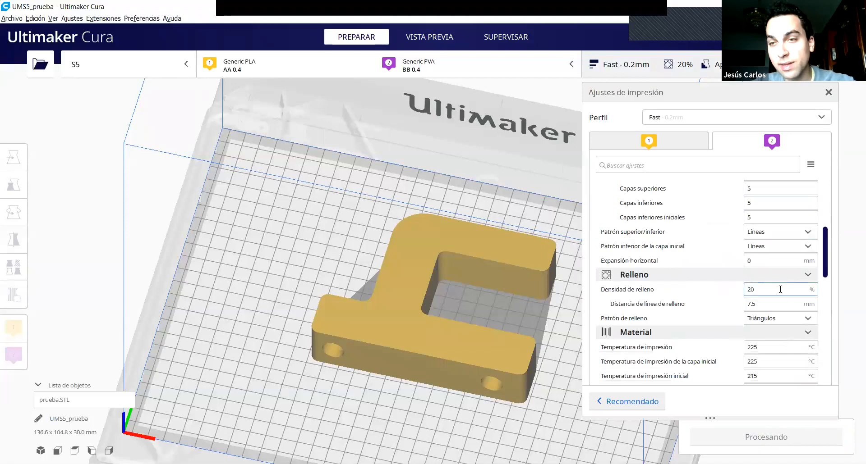
# Show the layer preview of the sliced part and lower the visible layer to 115 to expose the infill
pyautogui.moveTo(751, 290); pyautogui.dragTo(737, 299)
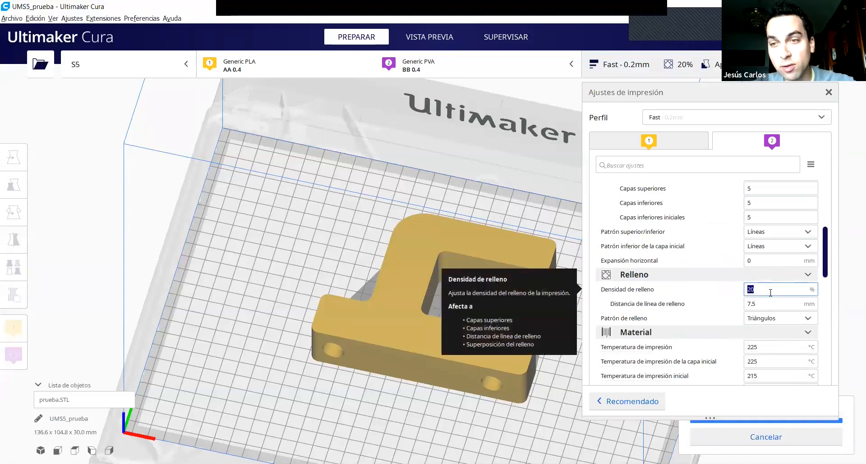
pyautogui.moveTo(529, 341); pyautogui.dragTo(525, 335, button='right')
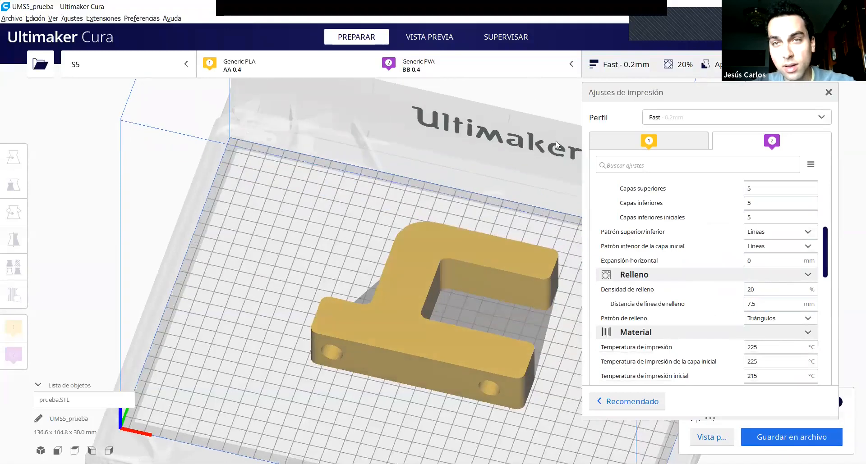
pyautogui.click(431, 38)
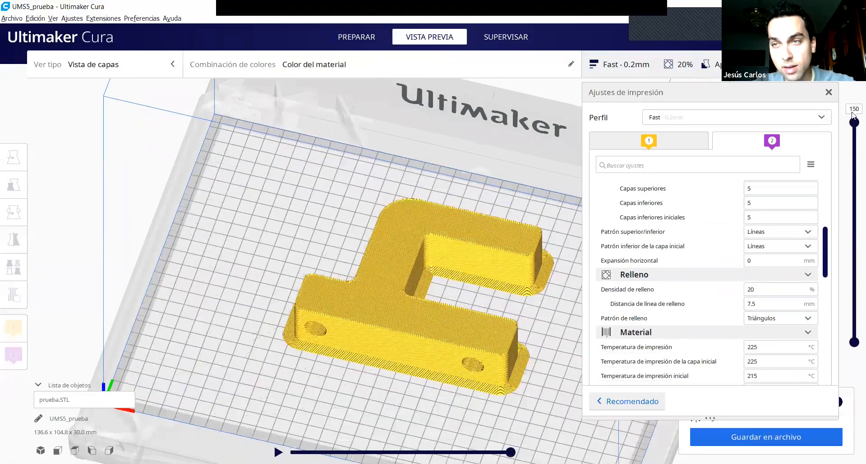
pyautogui.moveTo(854, 122); pyautogui.dragTo(833, 179)
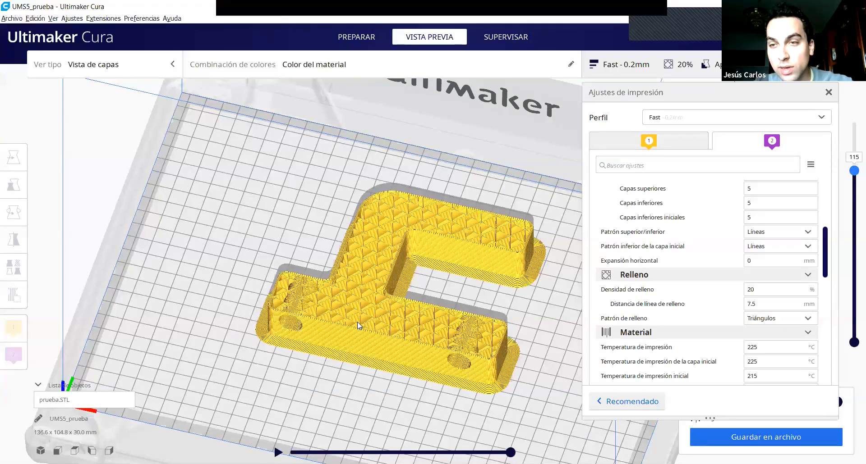
# Set the infill pattern to Rejilla and slice the model again
pyautogui.doubleClick(778, 292)
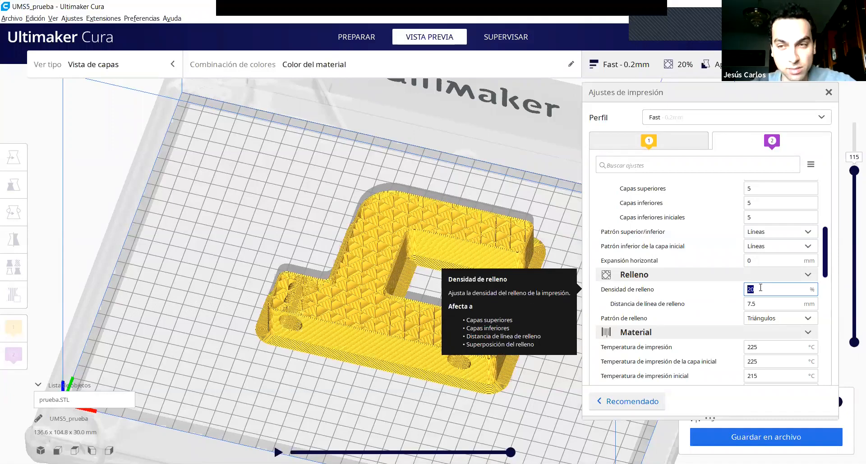
pyautogui.scroll(-1, 773, 296)
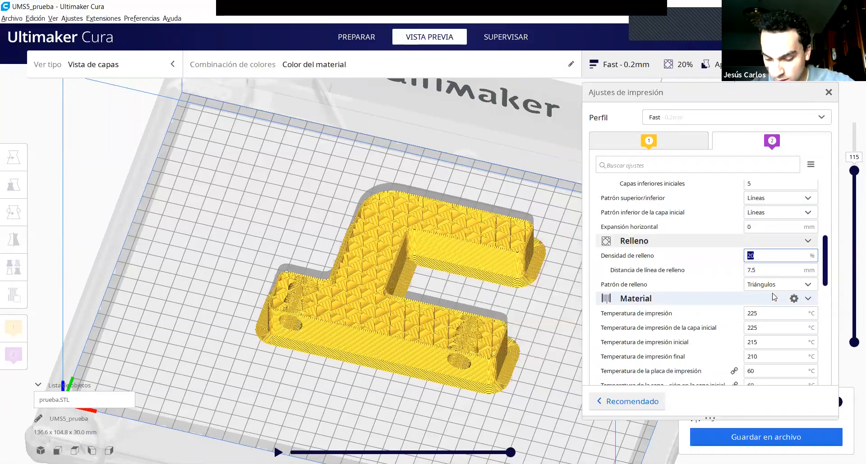
pyautogui.scroll(-1, 772, 293)
pyautogui.scroll(1, 769, 294)
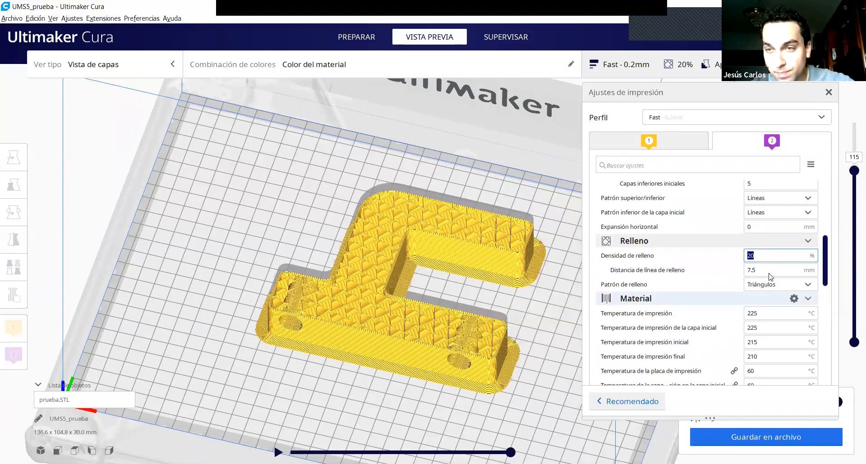
pyautogui.click(773, 286)
pyautogui.click(774, 287)
pyautogui.click(774, 287)
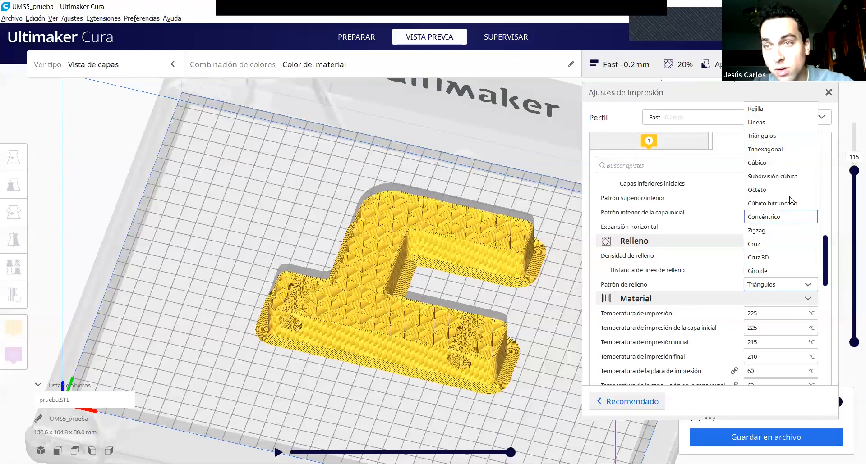
pyautogui.click(770, 109)
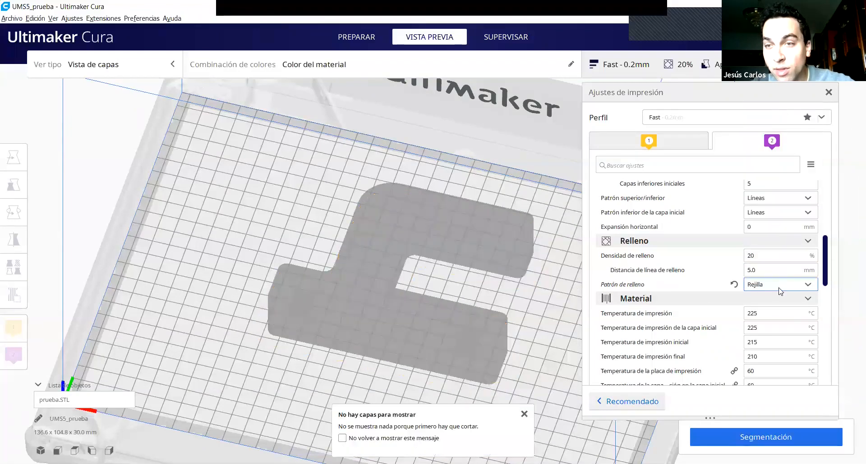
pyautogui.click(747, 434)
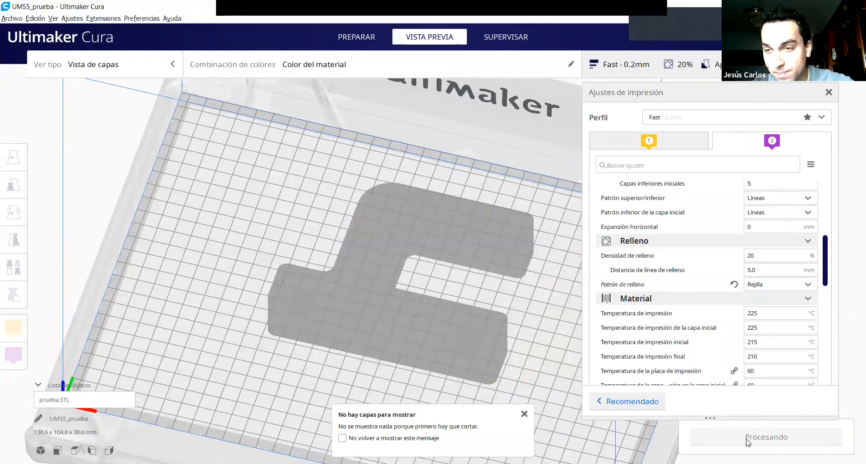
# Set the infill pattern to Triángulos and slice the model again
pyautogui.moveTo(770, 287)
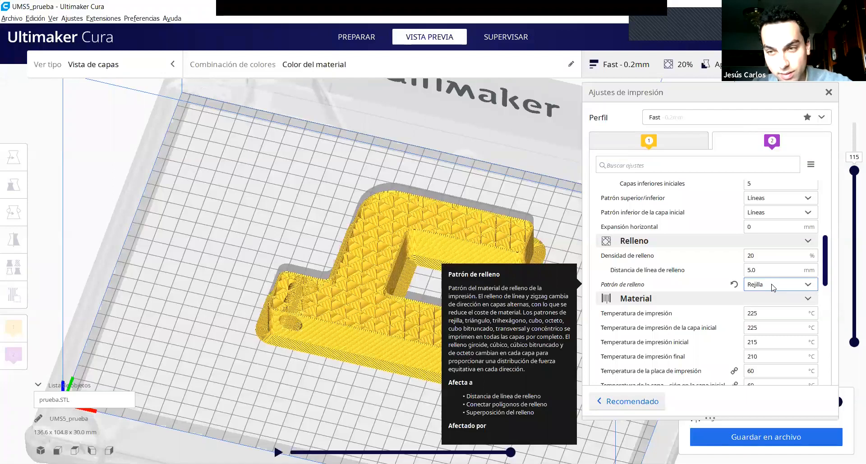
pyautogui.click(773, 287)
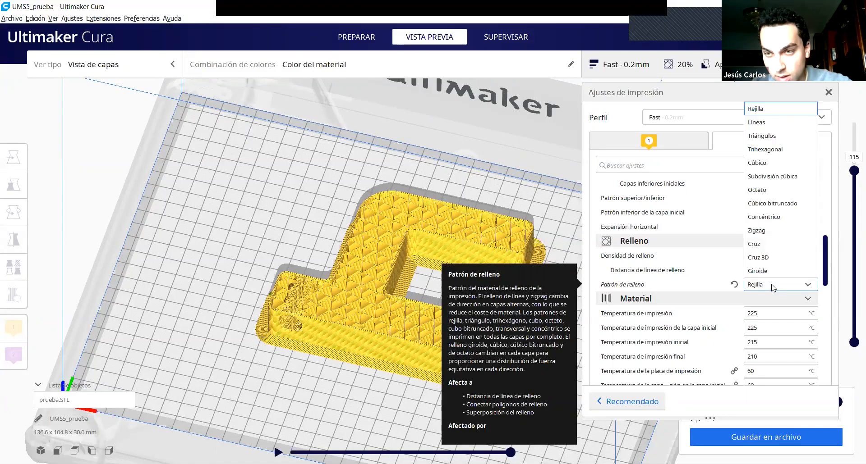
pyautogui.click(766, 137)
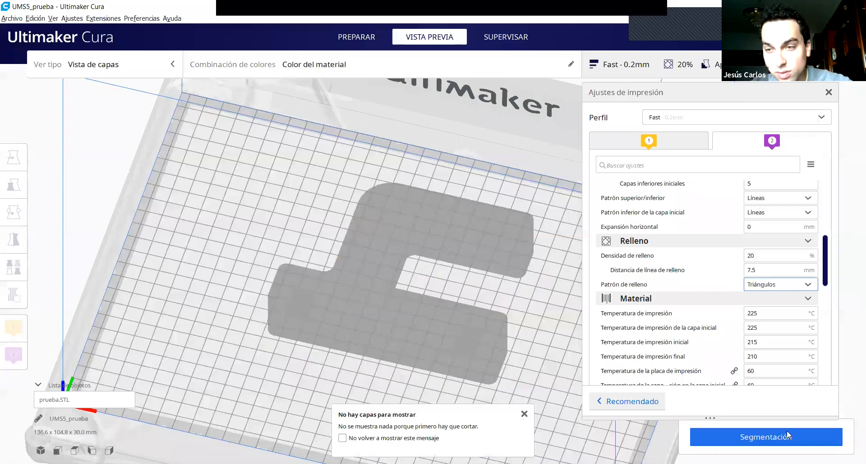
pyautogui.click(772, 440)
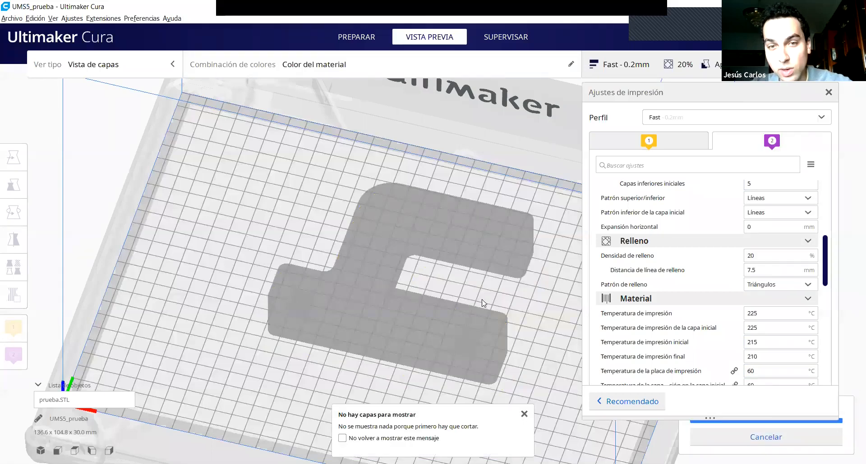
# Examine the triangular infill inside the sliced part up close, from the side, from above and at an angle
pyautogui.scroll(2, 471, 295)
pyautogui.moveTo(435, 241); pyautogui.dragTo(496, 325, button='right')
pyautogui.scroll(2, 425, 270)
pyautogui.moveTo(454, 426); pyautogui.dragTo(414, 398, button='right')
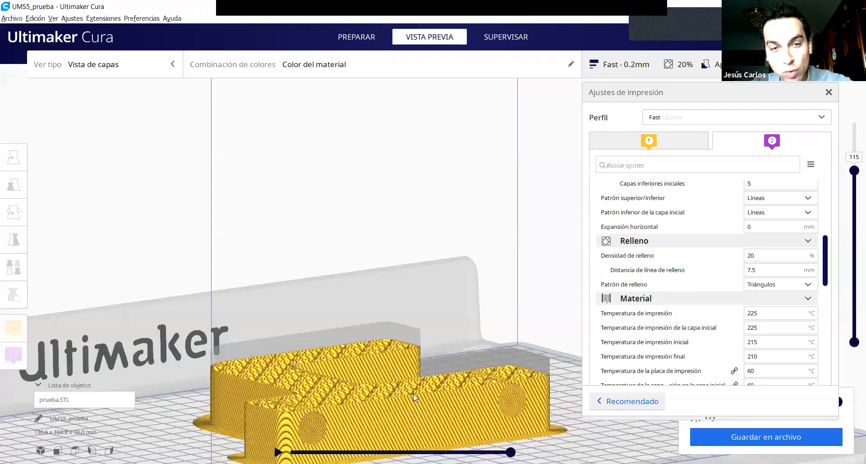
pyautogui.moveTo(525, 377); pyautogui.dragTo(541, 440, button='right')
pyautogui.moveTo(469, 234); pyautogui.dragTo(348, 273, button='right')
pyautogui.moveTo(357, 302); pyautogui.dragTo(268, 277, button='right')
pyautogui.scroll(1, 318, 284)
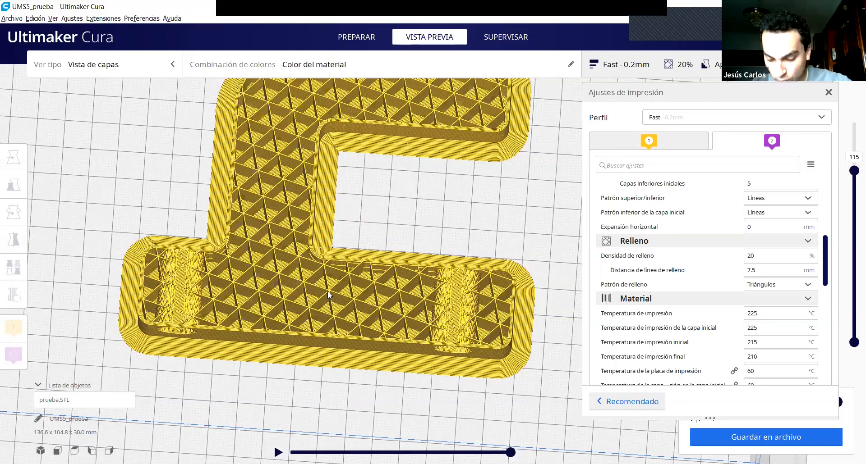
pyautogui.moveTo(354, 268); pyautogui.dragTo(448, 238, button='right')
pyautogui.moveTo(461, 364); pyautogui.dragTo(446, 348, button='right')
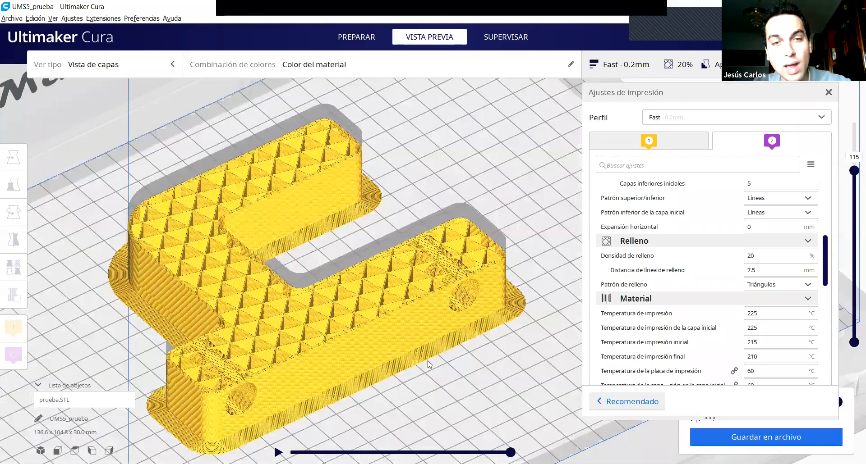
pyautogui.moveTo(466, 354); pyautogui.dragTo(460, 290, button='middle')
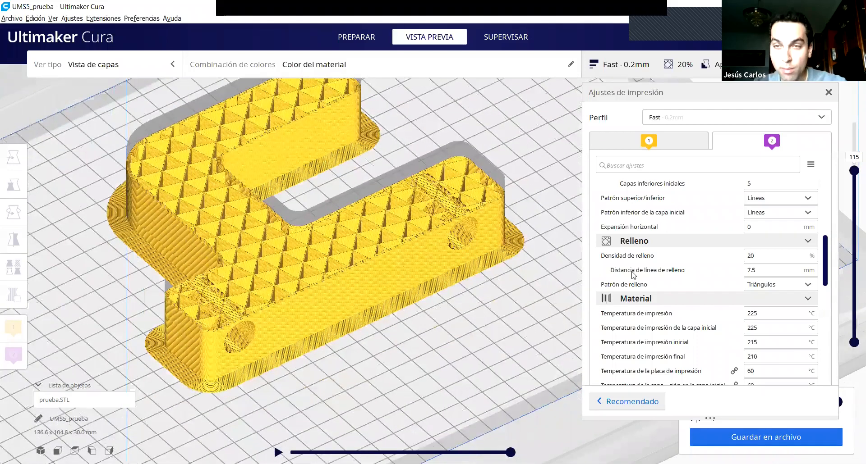
# Set the infill pattern to Trihexagonal and slice the model again
pyautogui.click(781, 284)
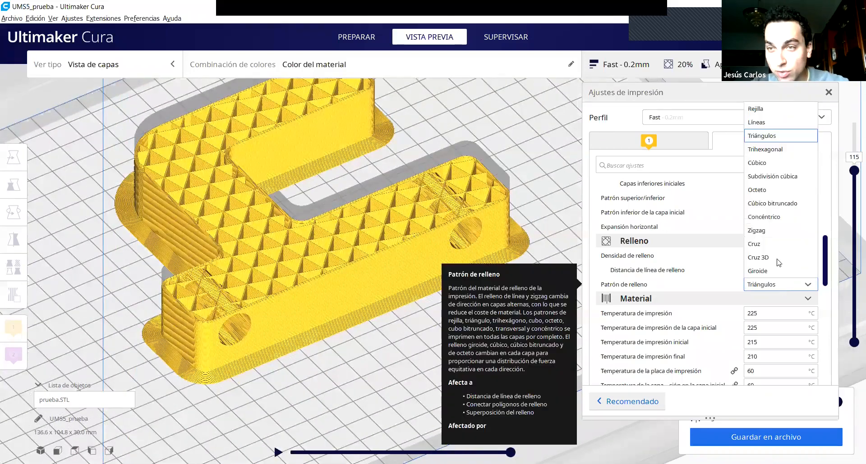
pyautogui.click(772, 151)
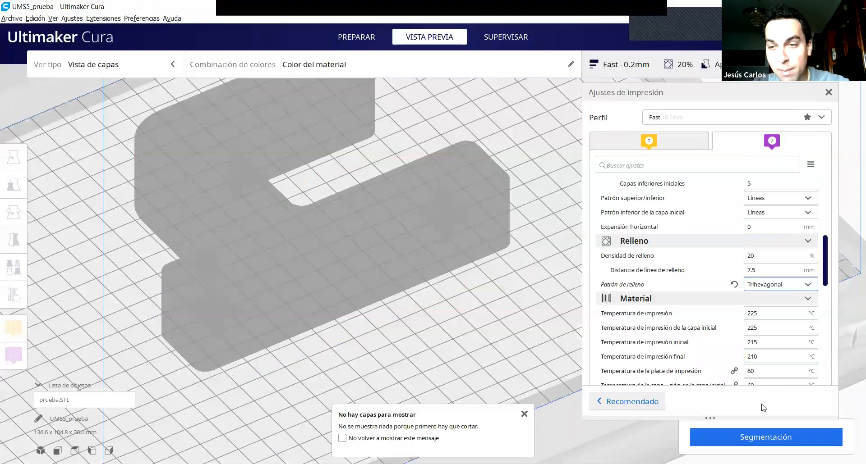
pyautogui.click(766, 436)
# Examine the trihexagonal infill from above, lowering the visible layer to 29 and stepping back up through the layers to 63
pyautogui.moveTo(452, 285); pyautogui.dragTo(315, 222, button='right')
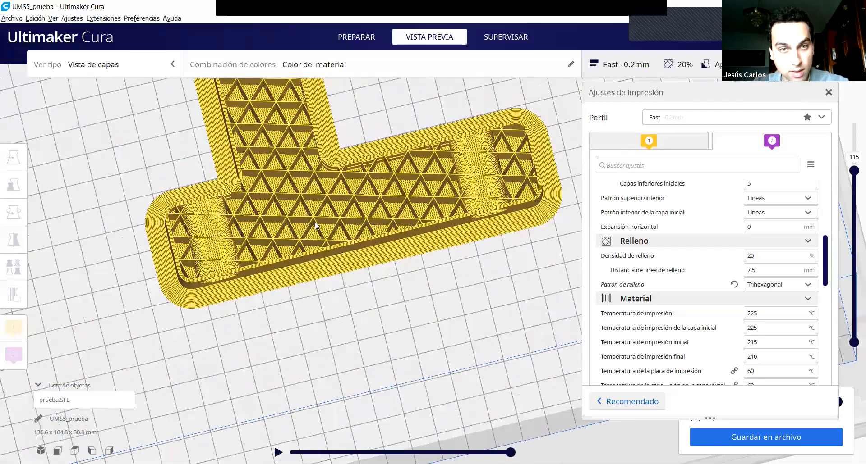
pyautogui.scroll(3, 852, 189)
pyautogui.moveTo(853, 171); pyautogui.dragTo(853, 288)
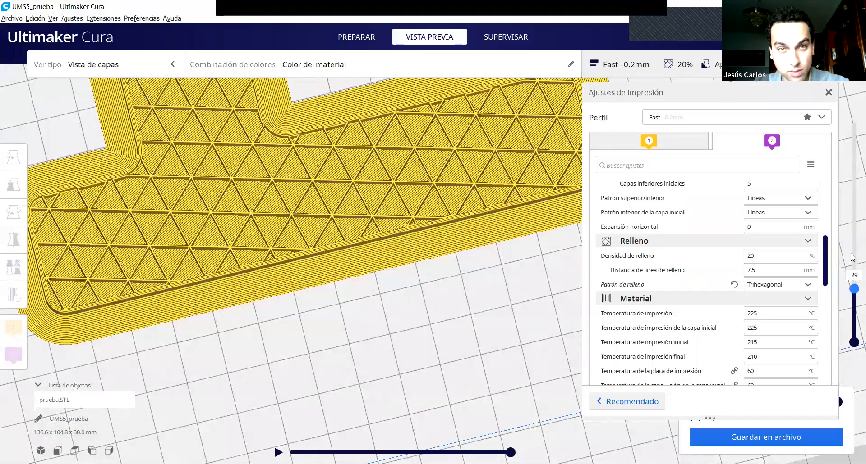
pyautogui.press('Up')
pyautogui.press('Up')
pyautogui.press('Up')
pyautogui.press('Up')
pyautogui.press('Up')
pyautogui.press('Up')
pyautogui.press('Up')
pyautogui.press('Up')
pyautogui.press('Up')
pyautogui.press('Up')
pyautogui.press('Up')
pyautogui.press('Up')
pyautogui.press('Up')
pyautogui.press('Up')
pyautogui.press('Up')
pyautogui.press('Up')
pyautogui.press('Up')
pyautogui.press('Up')
pyautogui.press('Up')
pyautogui.press('Up')
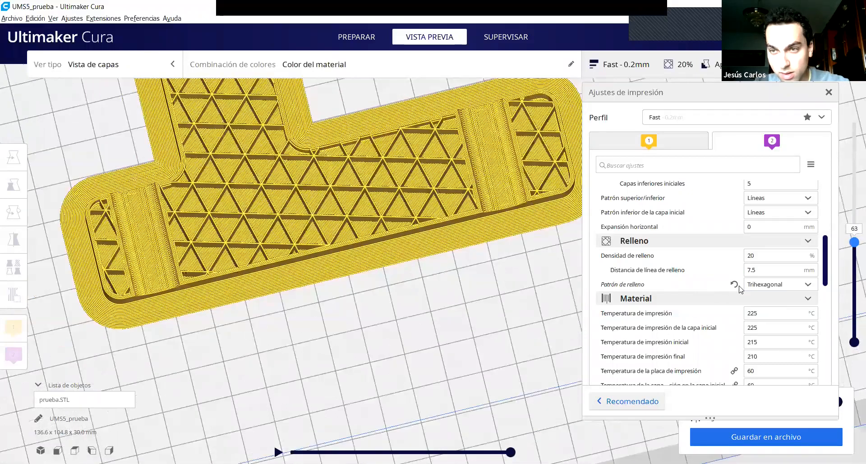
pyautogui.moveTo(739, 290)
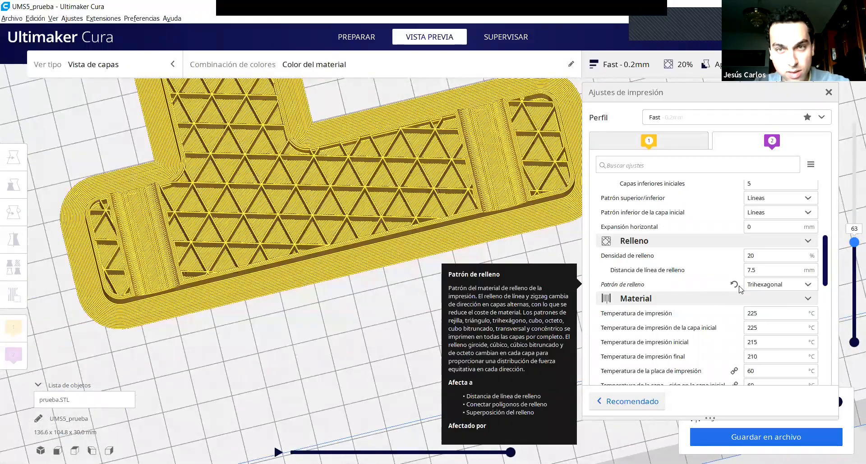
pyautogui.click(772, 284)
pyautogui.click(516, 159)
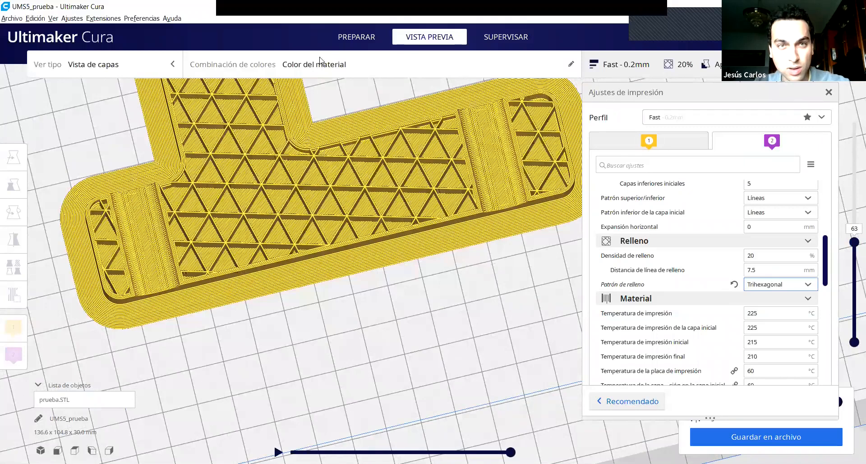
pyautogui.click(396, 231)
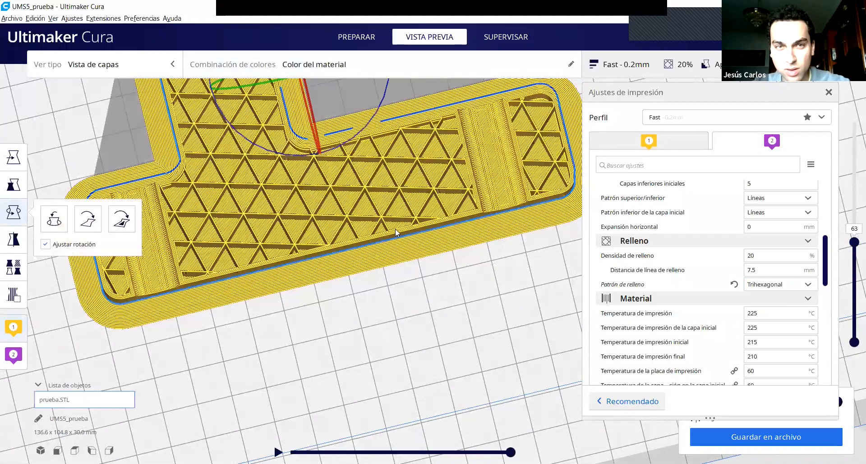
pyautogui.scroll(-10, 395, 229)
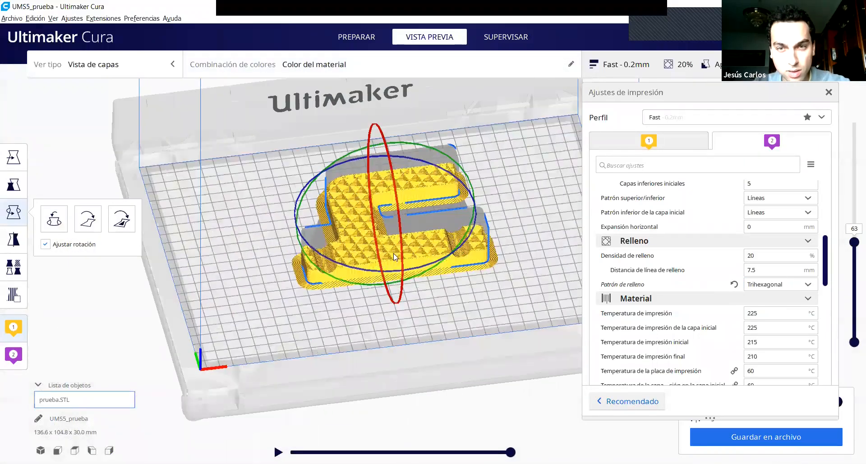
pyautogui.scroll(10, 393, 253)
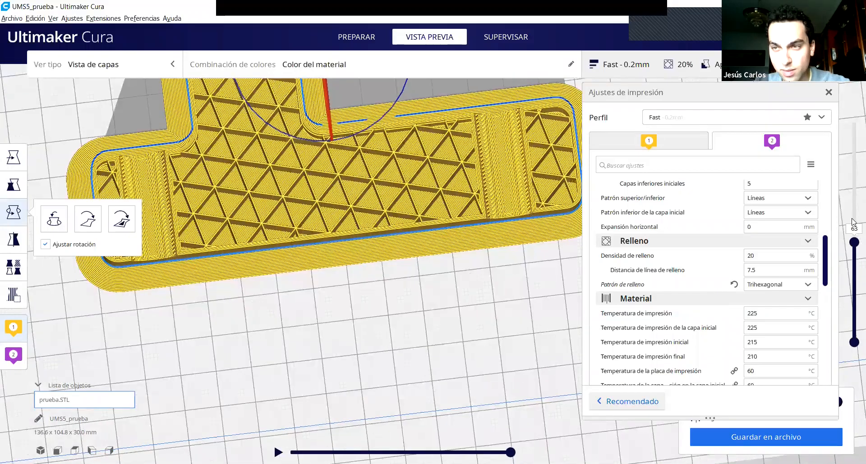
# Lower the visible layer to 60, set extruder 2's infill pattern to Rejilla and slice the model again
pyautogui.moveTo(854, 244)
pyautogui.mouseDown()
pyautogui.moveTo(852, 329)
pyautogui.moveTo(852, 170)
pyautogui.moveTo(854, 246)
pyautogui.mouseUp()
pyautogui.click(780, 285)
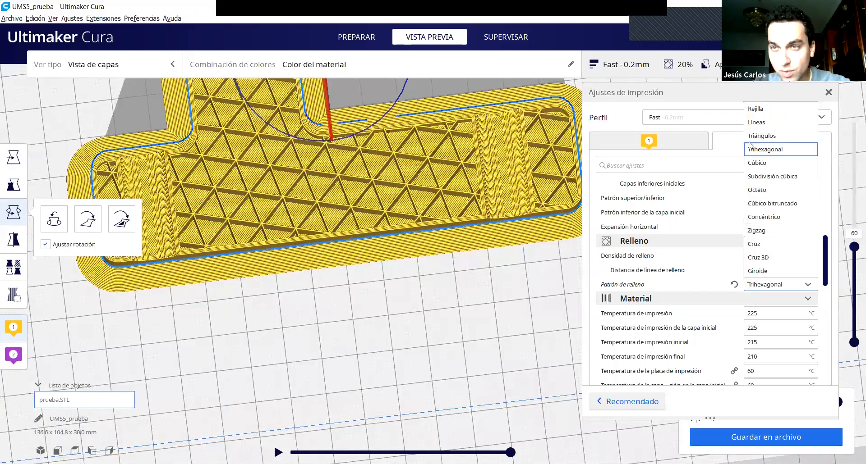
pyautogui.click(755, 109)
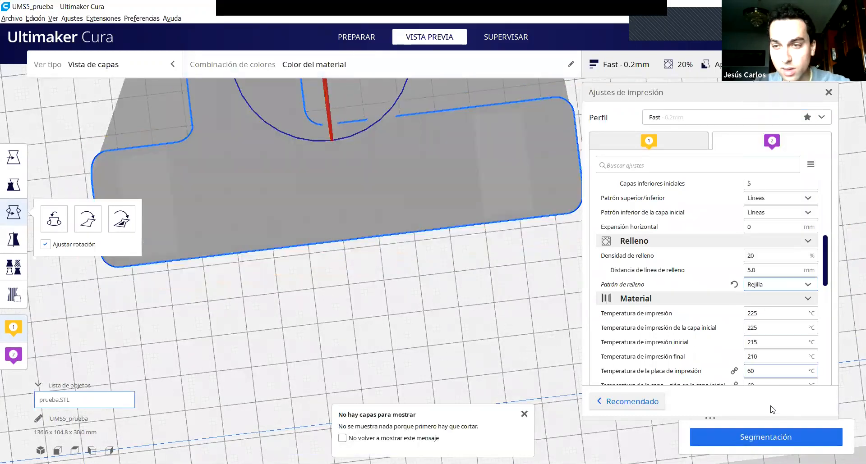
pyautogui.click(771, 444)
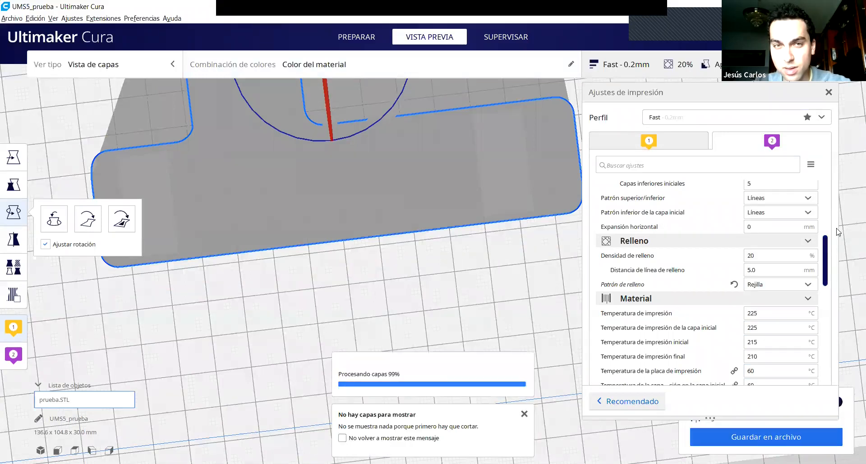
pyautogui.scroll(-4, 382, 294)
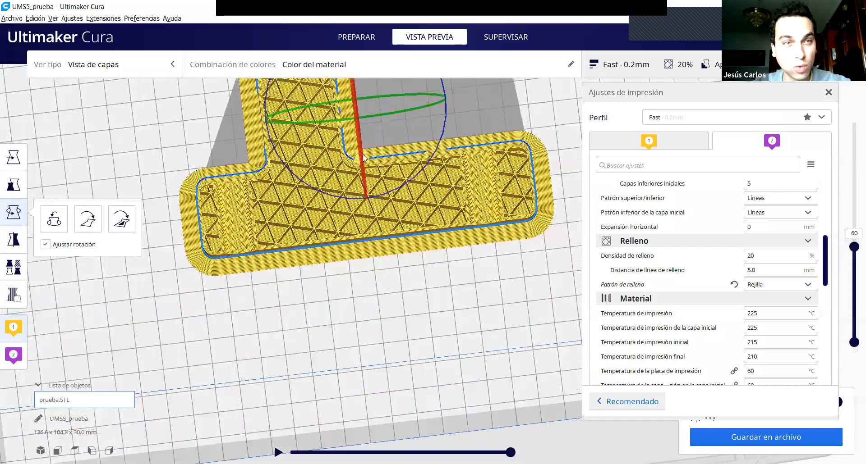
pyautogui.moveTo(382, 295); pyautogui.dragTo(378, 253, button='right')
# Return to the prepare stage and set extruder 1's infill pattern to Trihexagonal
pyautogui.click(353, 40)
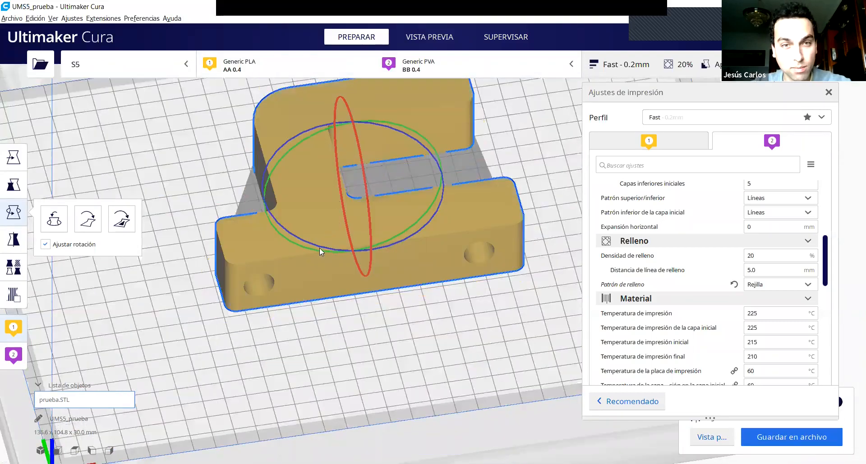
pyautogui.click(645, 152)
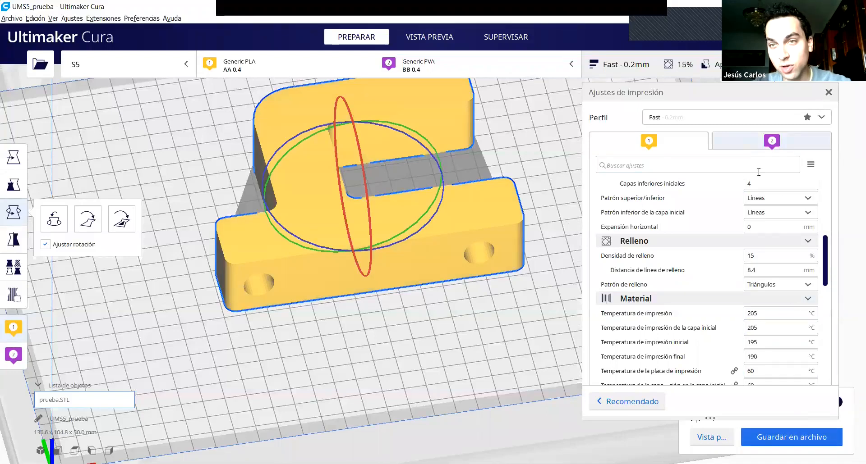
pyautogui.click(767, 285)
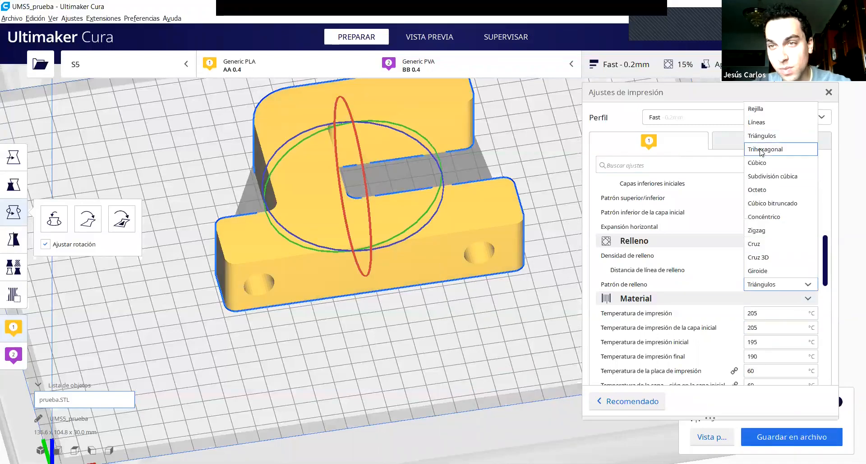
pyautogui.click(761, 150)
pyautogui.moveTo(517, 325); pyautogui.dragTo(682, 352, button='right')
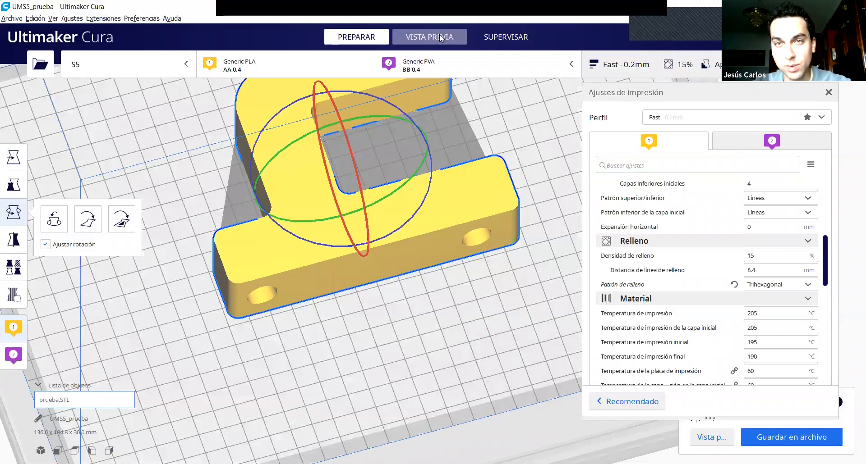
# Lower the layer preview to layer 19 and examine extruder 1's trihexagonal infill from above and at an angle
pyautogui.moveTo(852, 247); pyautogui.dragTo(850, 305)
pyautogui.scroll(4, 325, 276)
pyautogui.scroll(4, 422, 266)
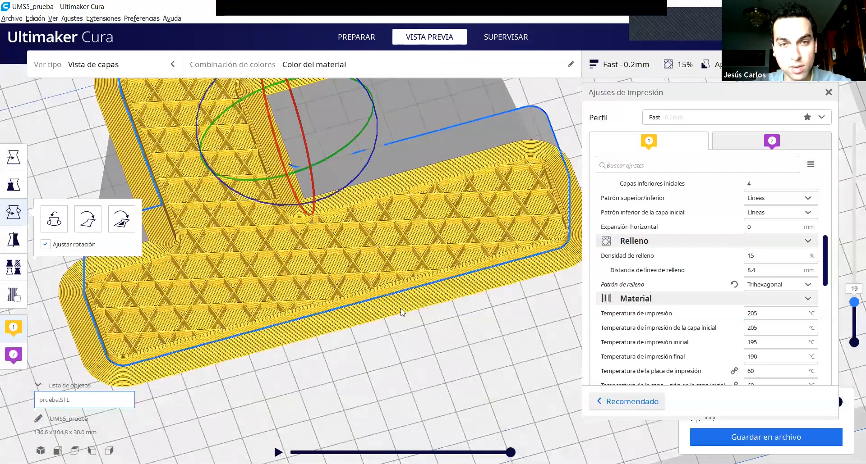
pyautogui.scroll(-3, 383, 153)
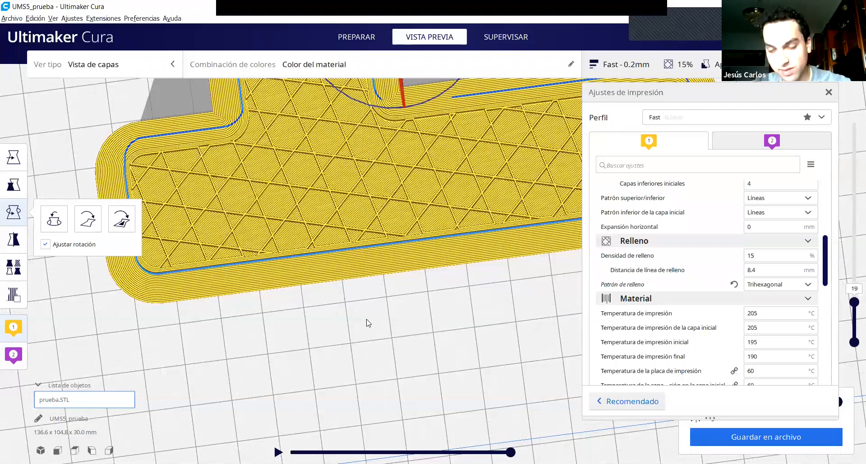
pyautogui.scroll(4, 382, 312)
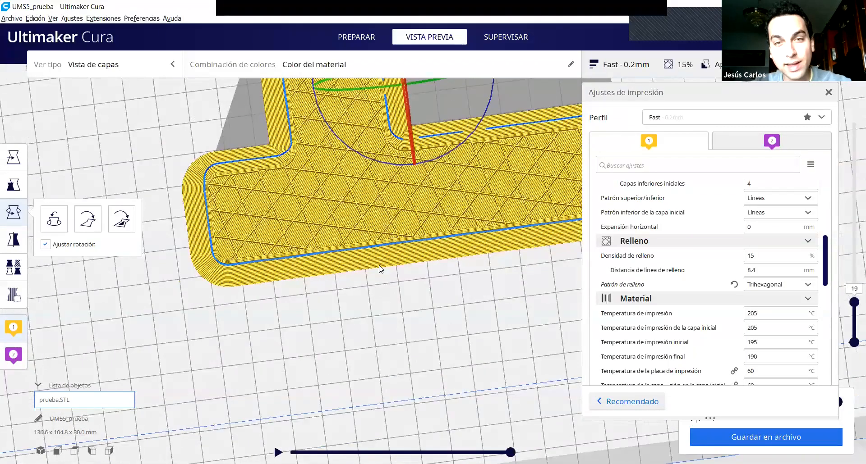
pyautogui.moveTo(418, 276); pyautogui.dragTo(381, 338, button='right')
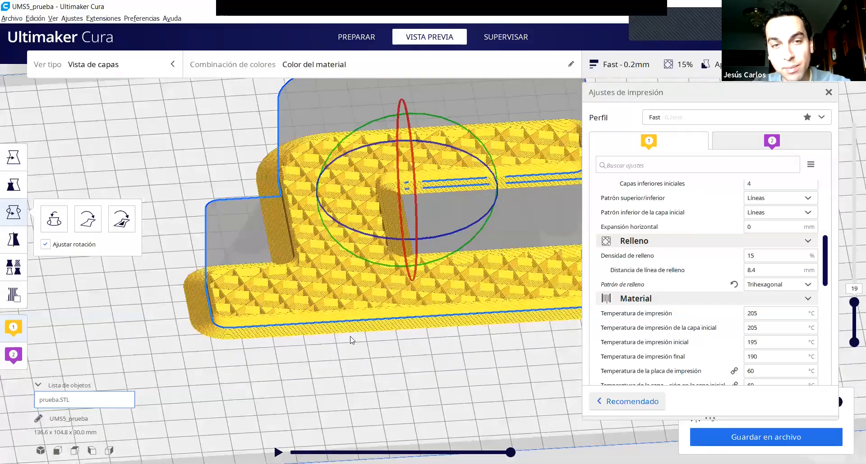
pyautogui.moveTo(341, 373); pyautogui.dragTo(367, 402, button='right')
pyautogui.scroll(5, 367, 400)
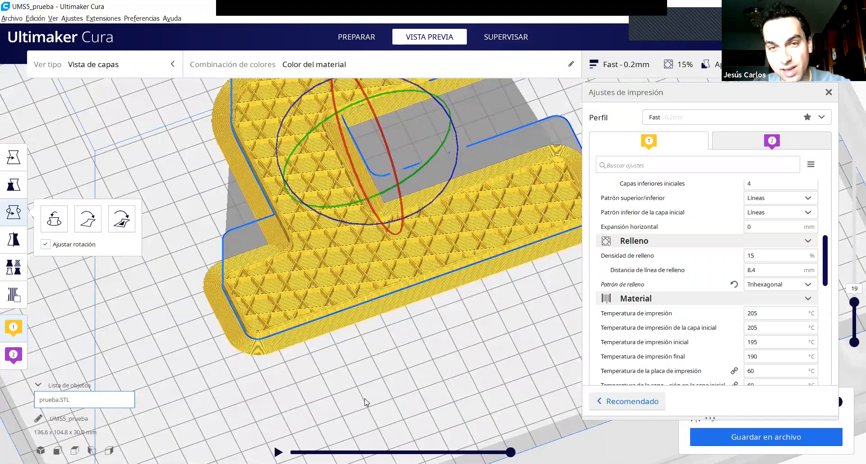
# Set extruder 1's infill pattern to Giroide and slice the model again
pyautogui.click(764, 286)
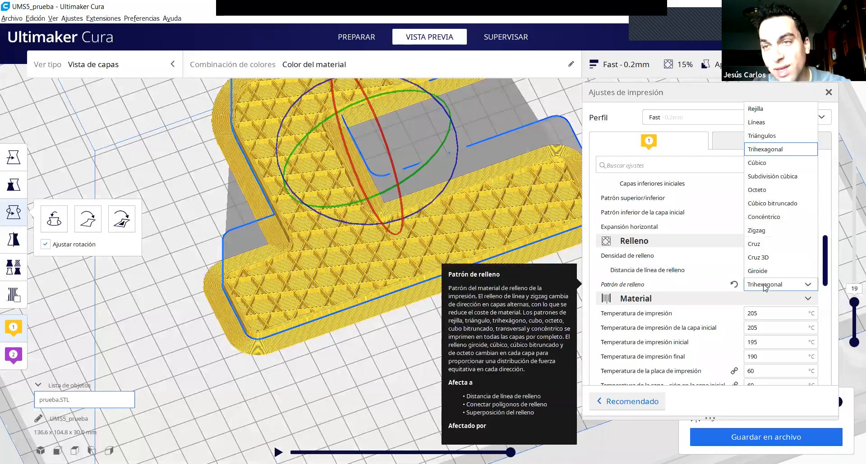
pyautogui.click(766, 272)
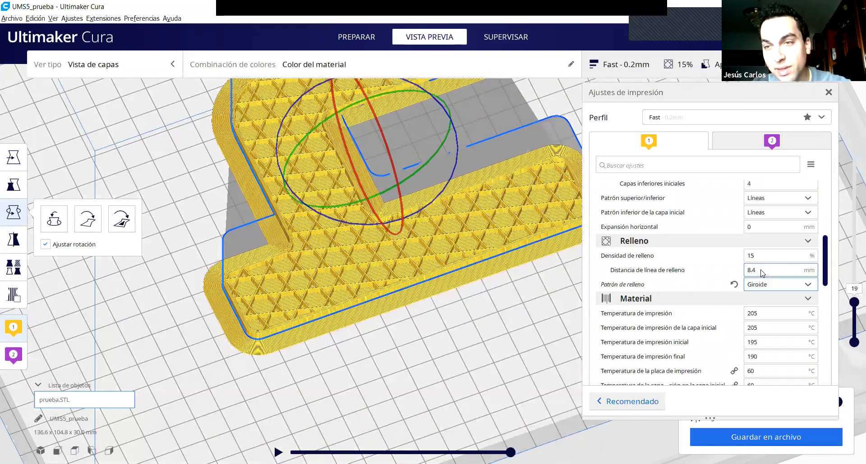
pyautogui.click(796, 435)
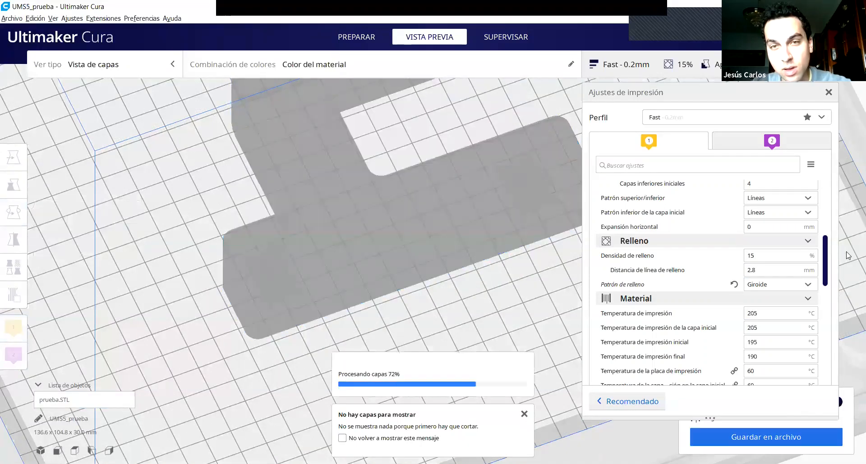
# Raise the visible layer to 59 and examine the gyroid infill up close at an angle
pyautogui.moveTo(852, 296); pyautogui.dragTo(852, 243)
pyautogui.scroll(1, 355, 310)
pyautogui.scroll(1, 355, 309)
pyautogui.moveTo(354, 310); pyautogui.dragTo(453, 375, button='right')
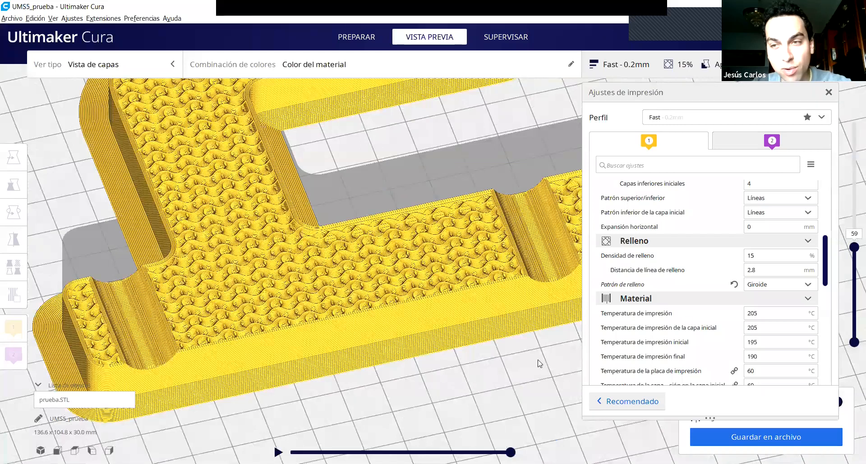
# Step up through the gyroid layers from layer 59 to layer 150 and view the whole sliced part
pyautogui.click(852, 249)
pyautogui.press('Up')
pyautogui.press('Up')
pyautogui.press('Up')
pyautogui.press('Up')
pyautogui.press('Up')
pyautogui.press('Up')
pyautogui.press('Up')
pyautogui.press('Up')
pyautogui.press('Up')
pyautogui.press('Up')
pyautogui.press('Up')
pyautogui.press('Up')
pyautogui.press('Up')
pyautogui.press('Up')
pyautogui.press('Up')
pyautogui.press('Up')
pyautogui.press('Up')
pyautogui.press('Up')
pyautogui.press('Up')
pyautogui.press('Up')
pyautogui.press('Up')
pyautogui.press('Up')
pyautogui.press('Up')
pyautogui.press('Up')
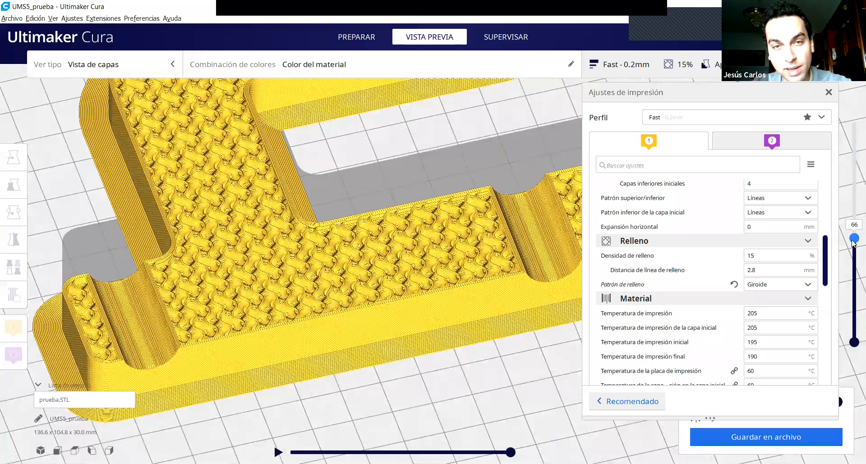
pyautogui.press('Up')
pyautogui.press('Up')
pyautogui.press('Up')
pyautogui.press('Up')
pyautogui.press('Up')
pyautogui.press('Up')
pyautogui.press('Up')
pyautogui.press('Up')
pyautogui.press('Up')
pyautogui.press('Up')
pyautogui.press('Up')
pyautogui.press('Up')
pyautogui.press('Up')
pyautogui.press('Up')
pyautogui.press('Up')
pyautogui.press('Up')
pyautogui.press('Up')
pyautogui.press('Up')
pyautogui.press('Up')
pyautogui.press('Up')
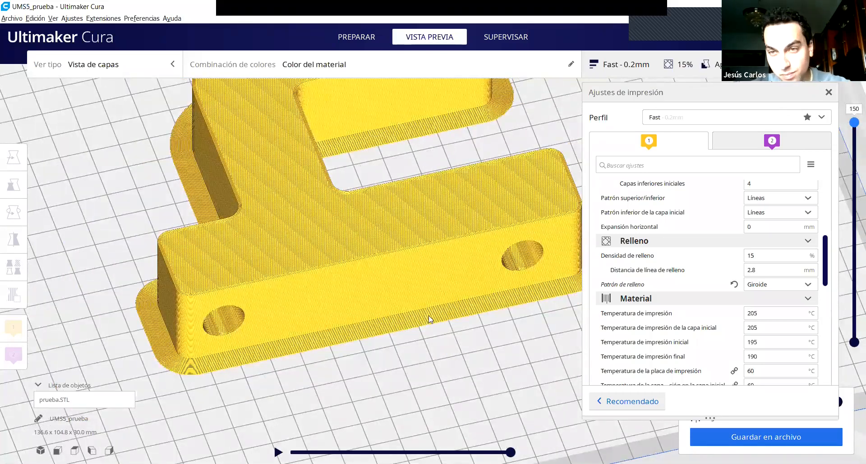
pyautogui.scroll(-4, 568, 205)
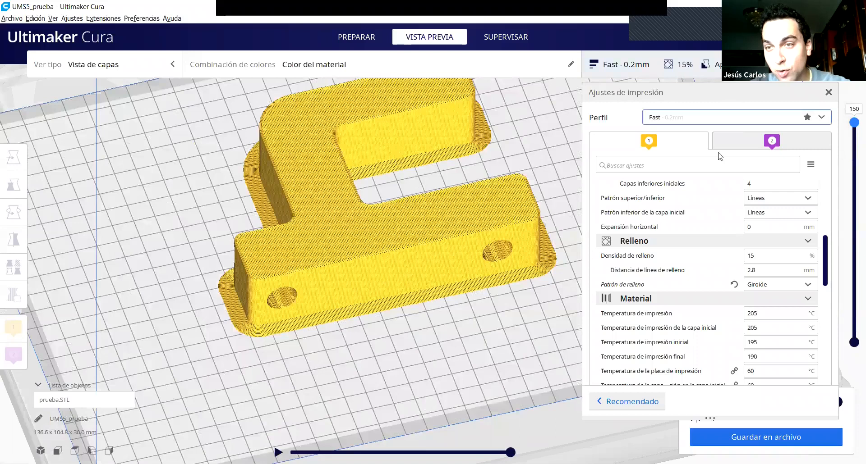
# Close the print settings and return to the prepare stage to view the whole part on the build plate
pyautogui.moveTo(826, 247); pyautogui.dragTo(823, 241)
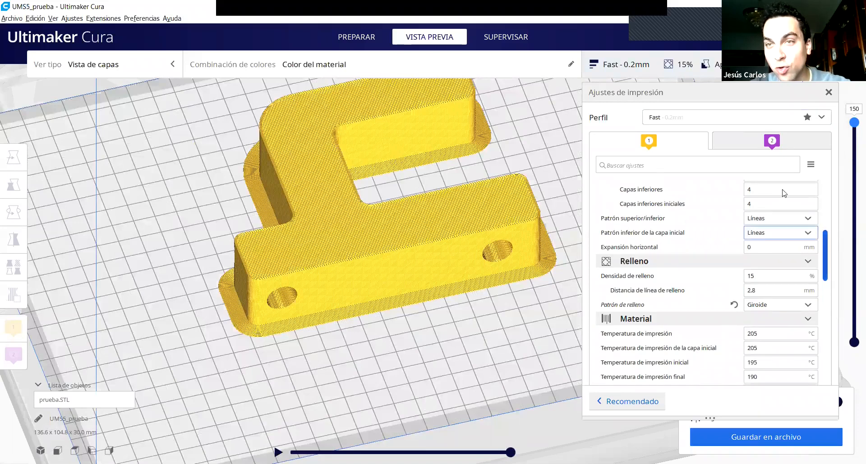
pyautogui.click(828, 92)
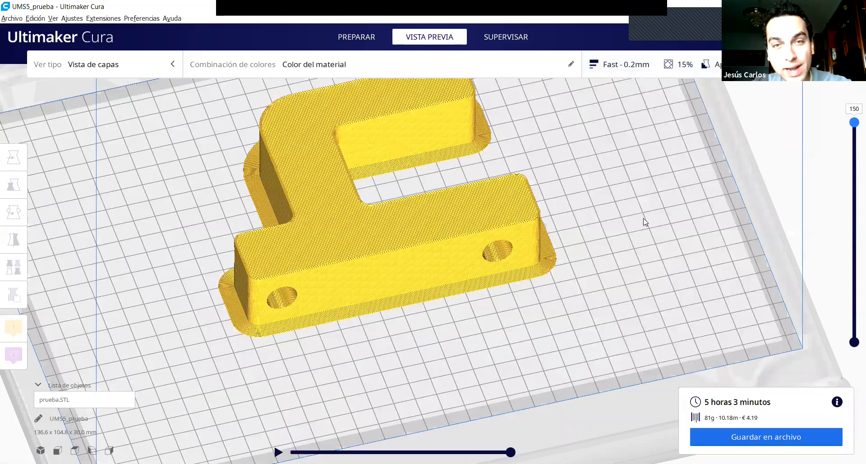
pyautogui.moveTo(644, 222); pyautogui.dragTo(634, 224, button='right')
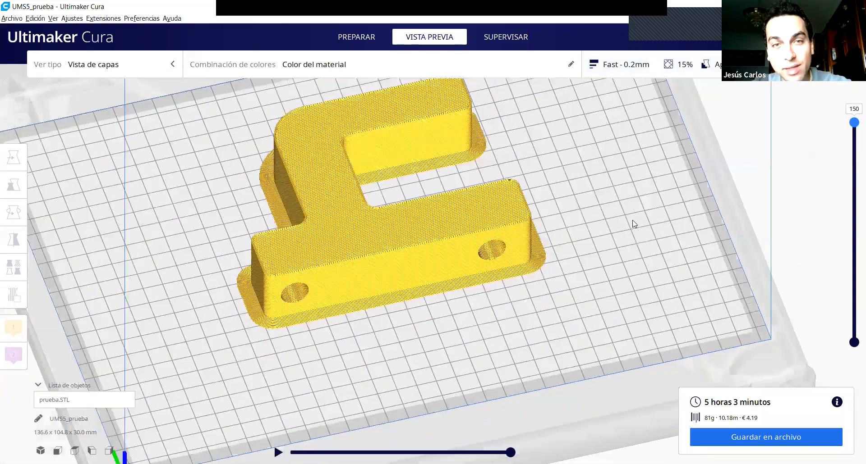
pyautogui.click(357, 37)
pyautogui.moveTo(609, 193); pyautogui.dragTo(546, 244, button='right')
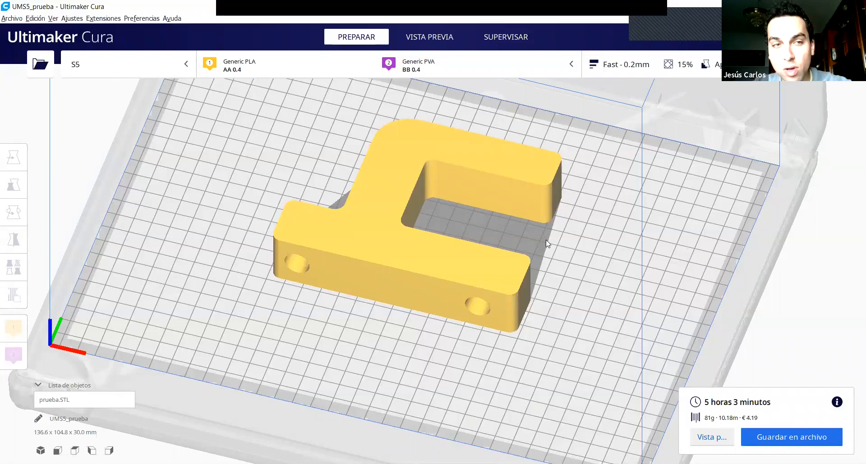
pyautogui.scroll(-2, 542, 242)
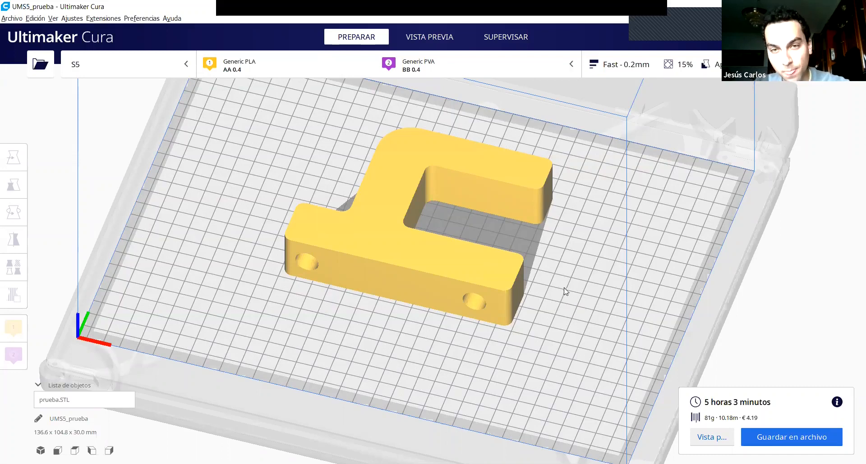
pyautogui.scroll(-1, 564, 289)
pyautogui.moveTo(522, 294); pyautogui.dragTo(498, 293, button='right')
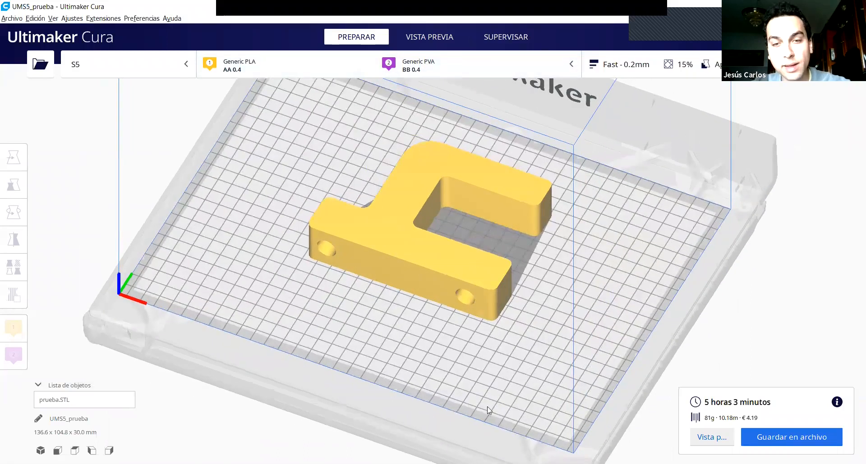
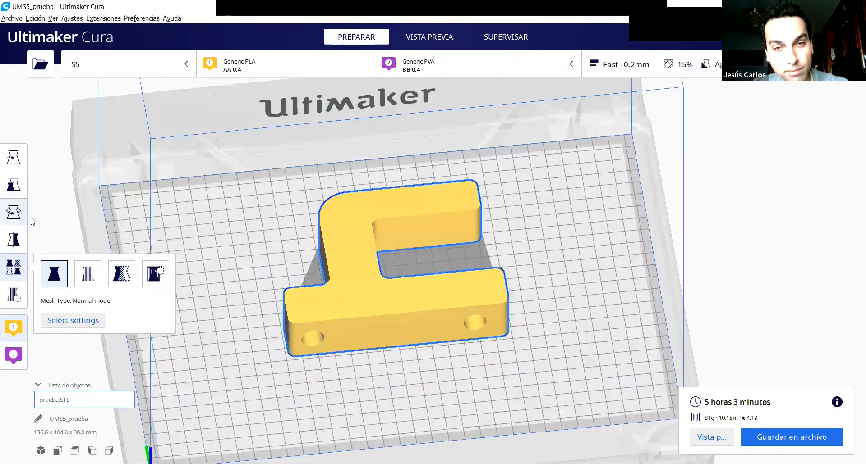
# Tilt prueba.STL with the Rotate tool, keeping rotation snapping enabled, and lay it flat on the build plate
pyautogui.click(13, 212)
pyautogui.moveTo(389, 219); pyautogui.dragTo(348, 247)
pyautogui.click(45, 244)
pyautogui.click(45, 245)
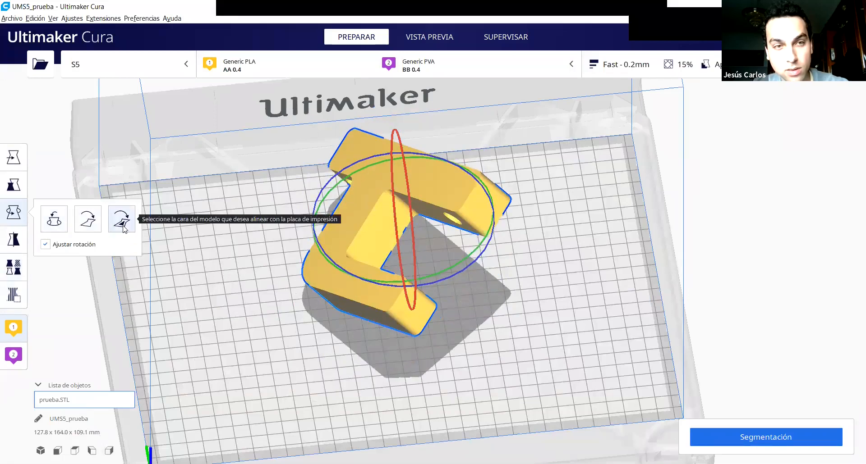
pyautogui.click(88, 219)
pyautogui.scroll(1, 330, 316)
pyautogui.moveTo(330, 316); pyautogui.dragTo(424, 332, button='right')
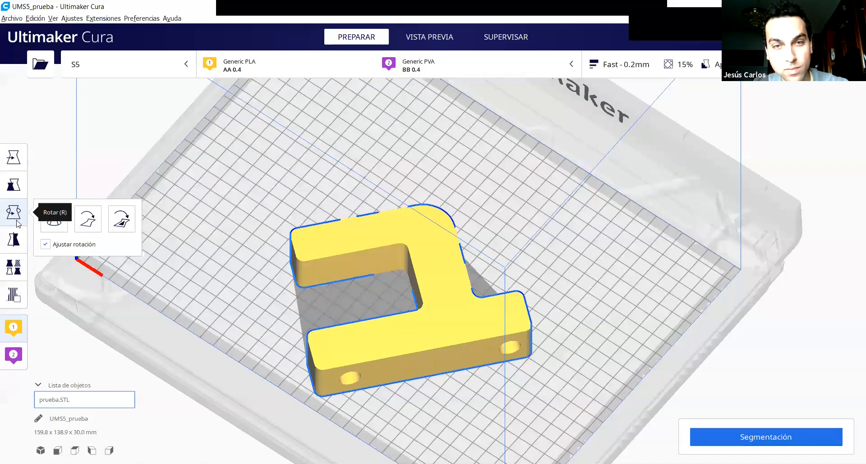
# Tilt the model again and stand it upright by aligning the long bar's end face with the build plate
pyautogui.click(14, 157)
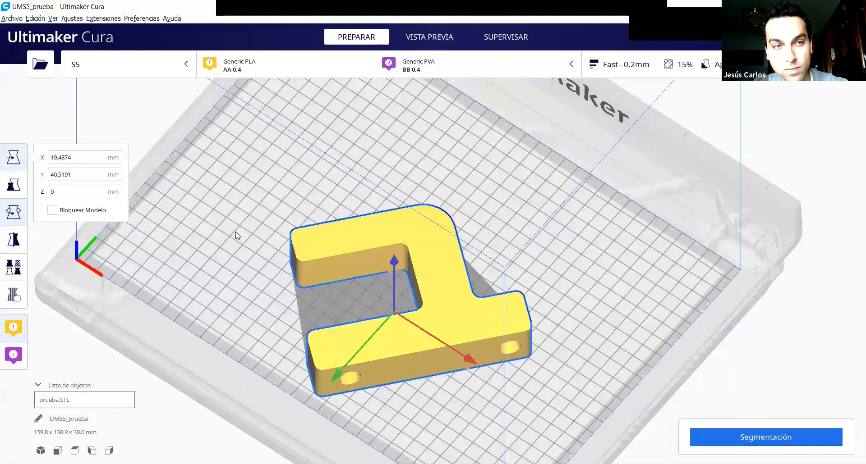
pyautogui.press('r')
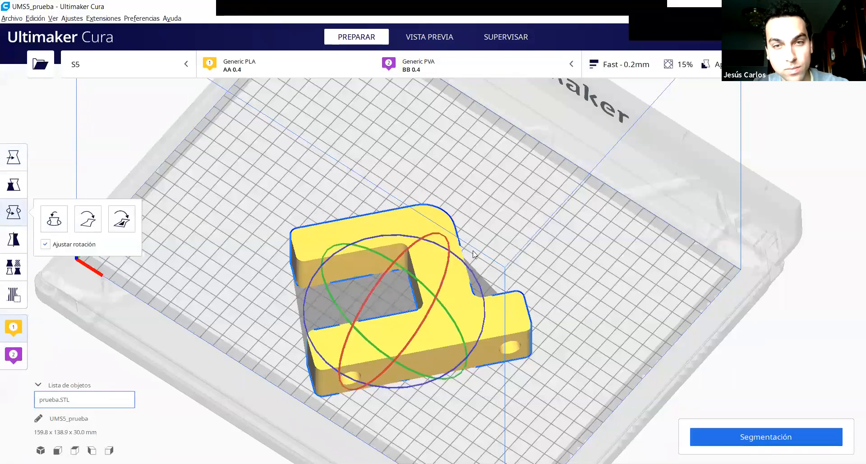
pyautogui.moveTo(469, 265); pyautogui.dragTo(444, 317)
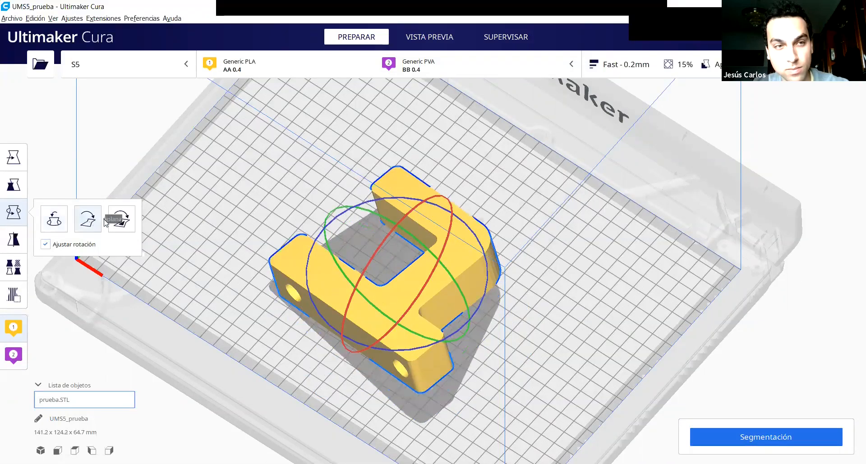
pyautogui.click(120, 220)
pyautogui.moveTo(189, 230); pyautogui.dragTo(412, 380, button='right')
pyautogui.click(422, 376)
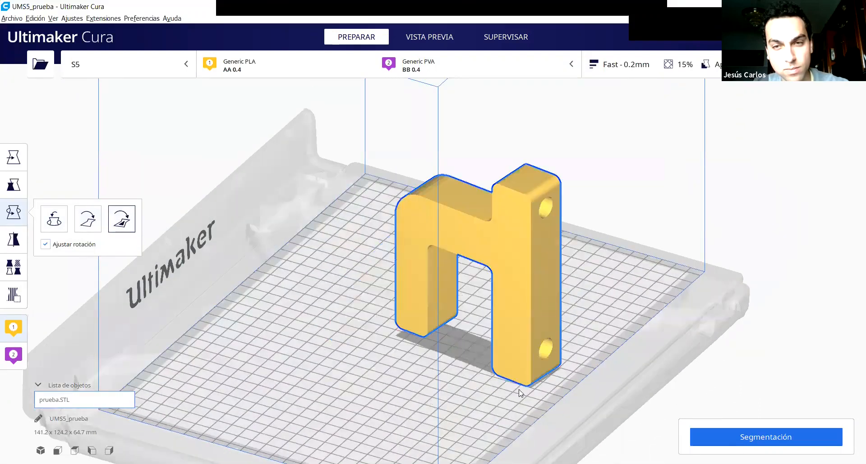
# Realign the model with the build plate, first on its large flat face and then on the bar's opposite end
pyautogui.moveTo(699, 345); pyautogui.dragTo(692, 281, button='right')
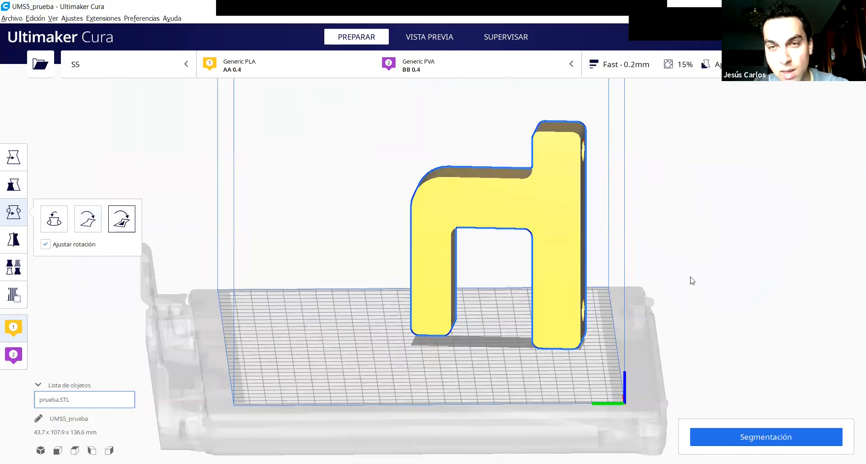
pyautogui.click(563, 259)
pyautogui.click(606, 267)
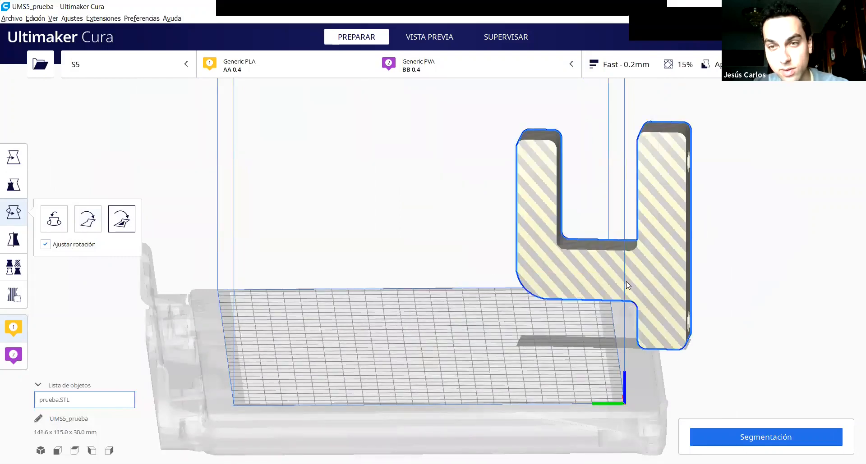
# Move the upright prueba.STL back near the centre of the build plate, at about X 3.6 and Y -2.8 mm
pyautogui.press('s')
pyautogui.press('t')
pyautogui.moveTo(538, 257); pyautogui.dragTo(364, 270)
pyautogui.moveTo(496, 319); pyautogui.dragTo(451, 198, button='right')
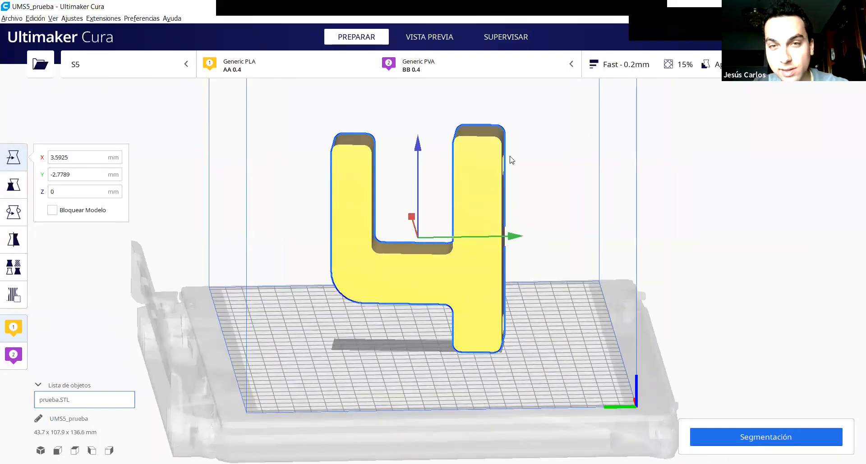
pyautogui.moveTo(466, 323); pyautogui.dragTo(404, 120, button='right')
pyautogui.moveTo(411, 159); pyautogui.dragTo(406, 118, button='right')
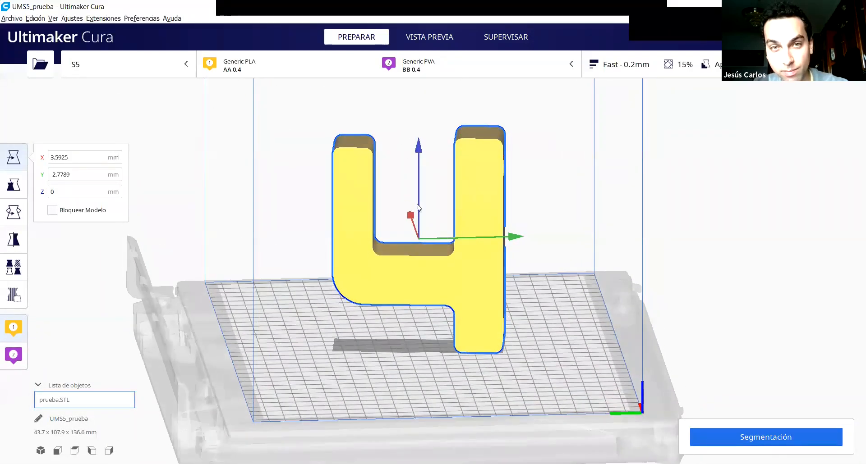
pyautogui.moveTo(432, 274); pyautogui.dragTo(429, 283, button='right')
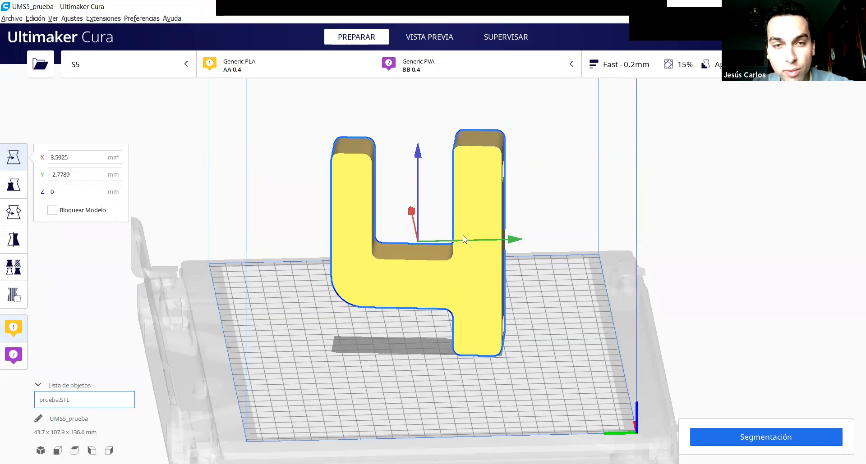
# Try the "Modify settings for overlaps" mesh type on prueba.STL and return it to "Normal model"
pyautogui.click(14, 267)
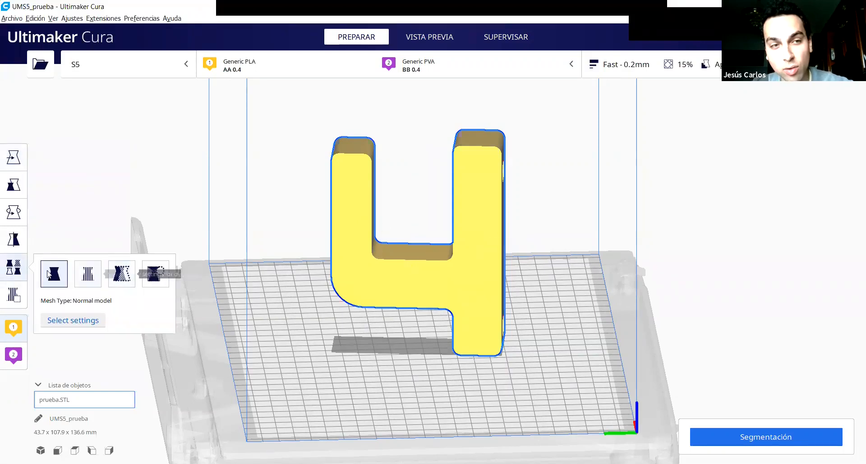
pyautogui.click(122, 274)
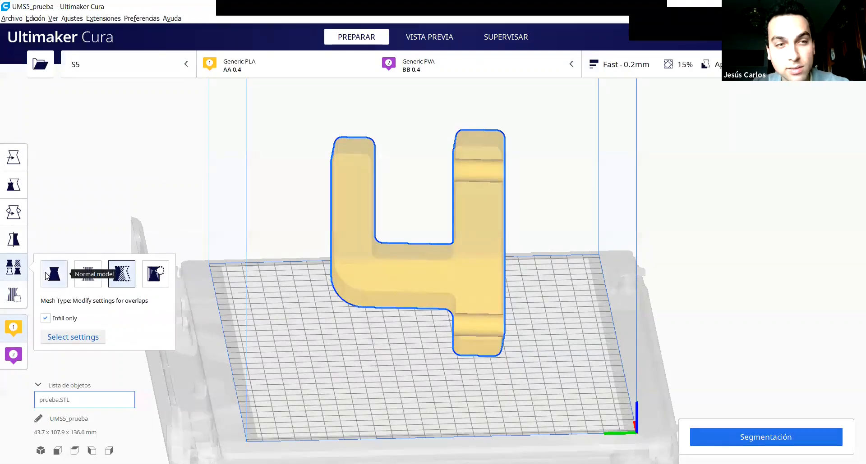
pyautogui.click(122, 273)
# Load Cubo.STL onto the build plate in front of prueba.STL and select the cube
pyautogui.click(21, 19)
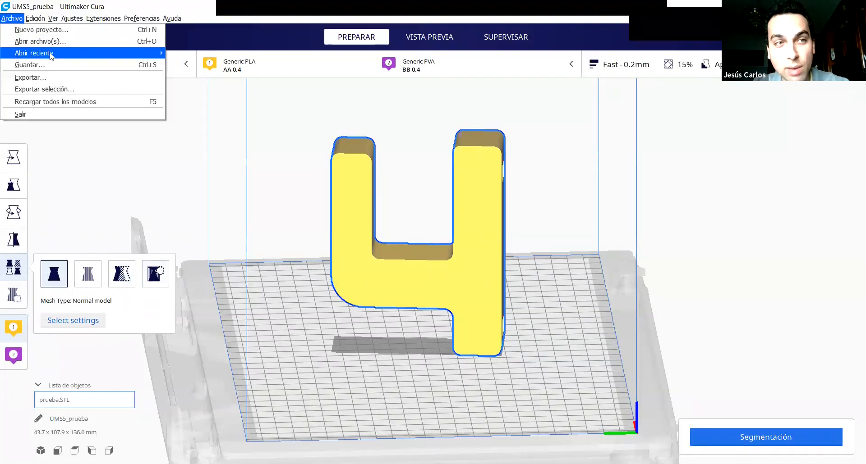
pyautogui.click(50, 42)
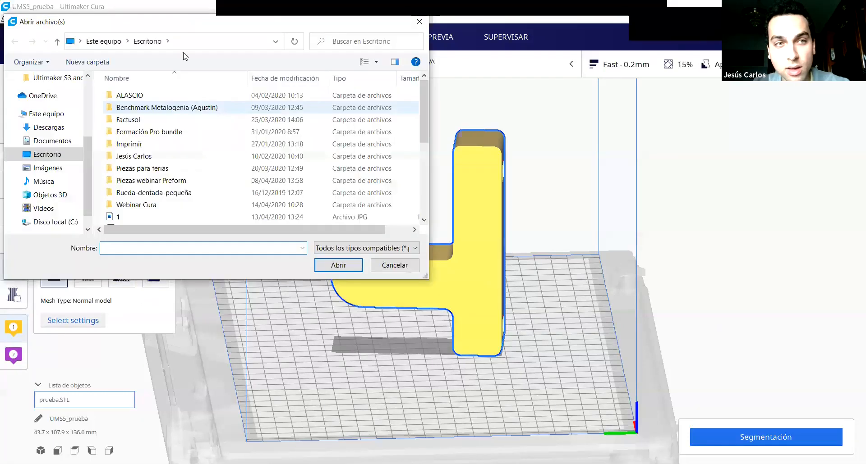
pyautogui.click(414, 25)
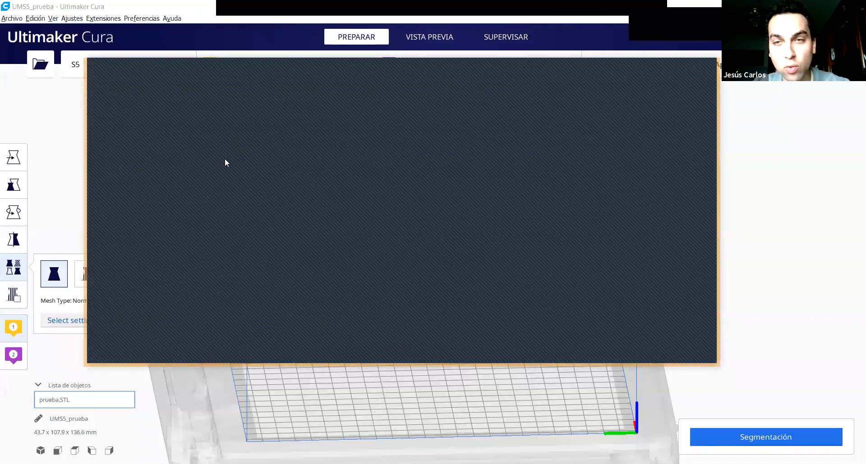
pyautogui.click(650, 63)
pyautogui.moveTo(589, 97); pyautogui.dragTo(478, 429, button='right')
pyautogui.moveTo(449, 349); pyautogui.dragTo(401, 331, button='right')
pyautogui.click(404, 321)
pyautogui.moveTo(471, 320); pyautogui.dragTo(469, 145, button='right')
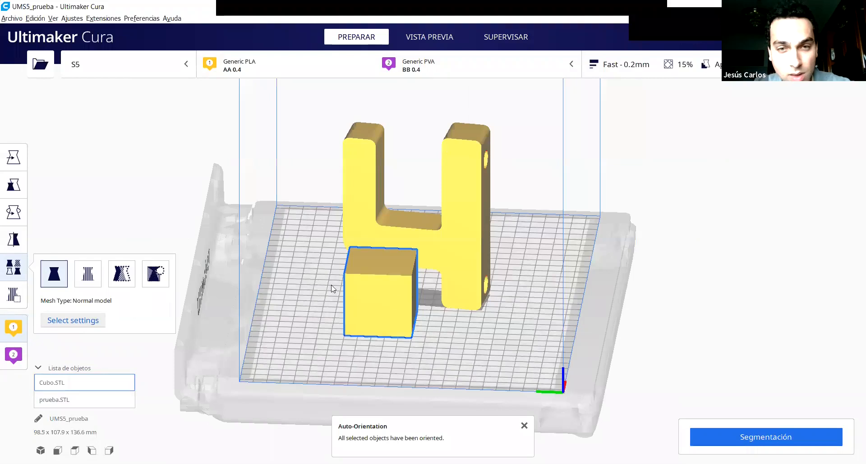
# Set Cubo.STL's mesh type to "Modify settings for overlaps" with infill only, and give it a "Densidad de relleno" of 100%
pyautogui.click(122, 285)
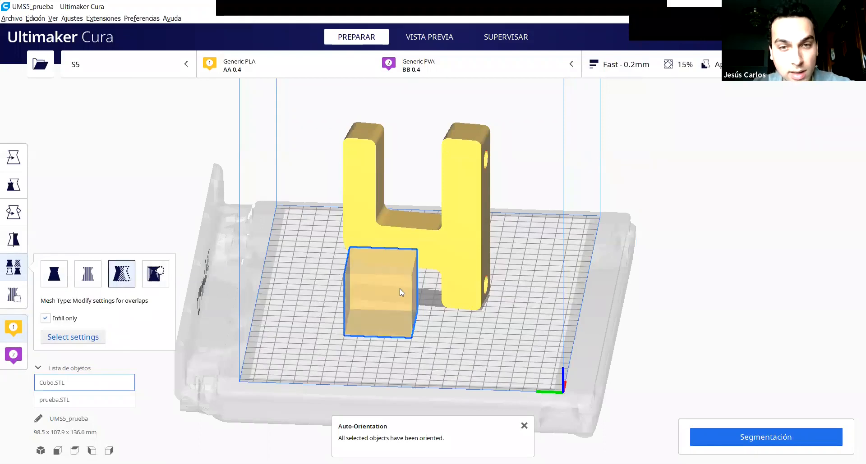
pyautogui.click(68, 339)
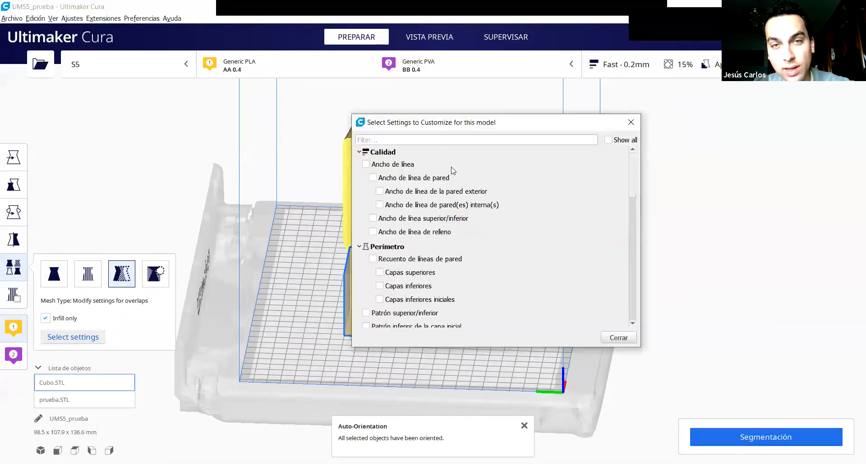
pyautogui.click(418, 142)
pyautogui.write('re')
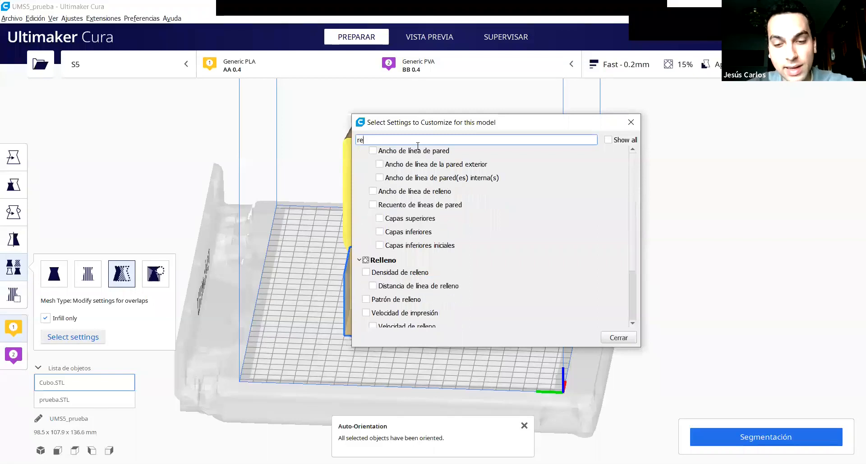
pyautogui.write('lle')
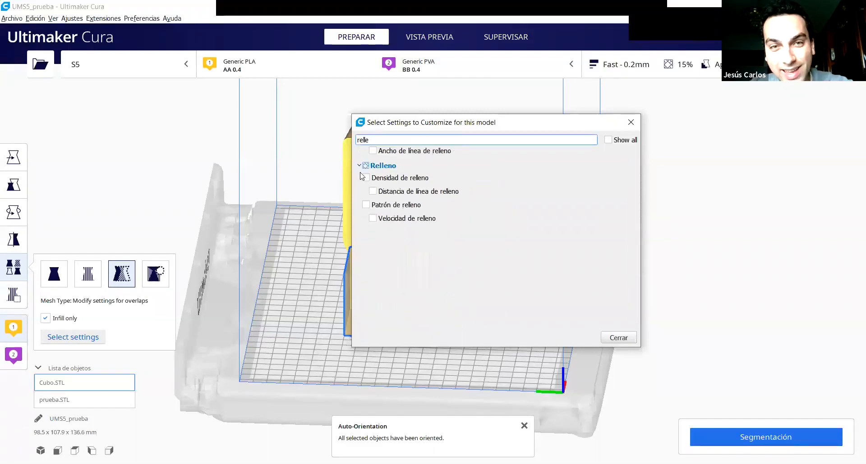
pyautogui.click(365, 178)
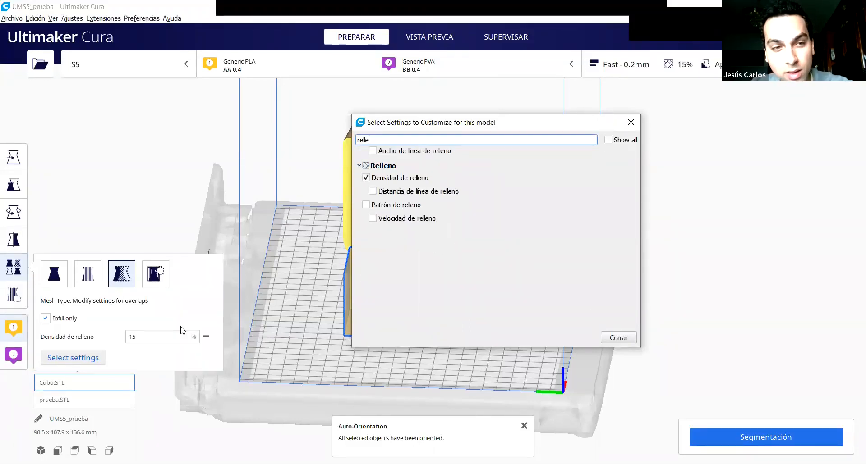
pyautogui.click(634, 339)
pyautogui.doubleClick(133, 337)
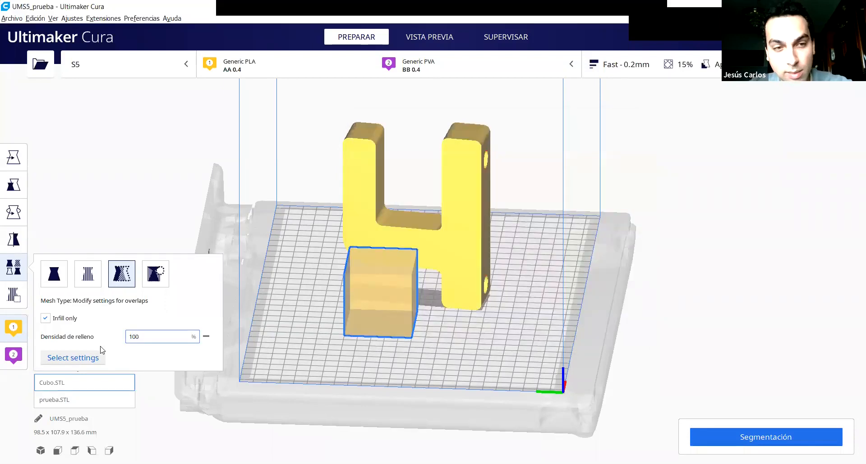
pyautogui.click(432, 378)
# Move Cubo.STL along the X axis to about X 8 mm so that it overlaps prueba.STL
pyautogui.moveTo(432, 378); pyautogui.dragTo(293, 269, button='right')
pyautogui.click(336, 263)
pyautogui.moveTo(332, 332); pyautogui.dragTo(325, 334, button='right')
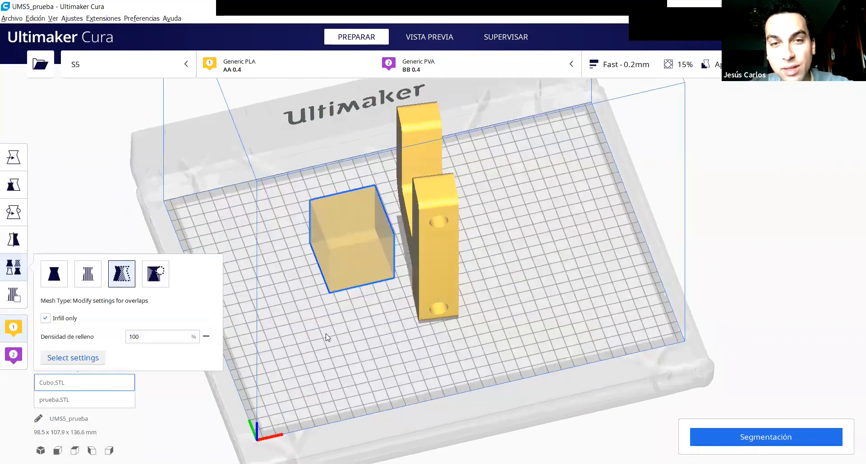
pyautogui.click(13, 156)
pyautogui.click(444, 217)
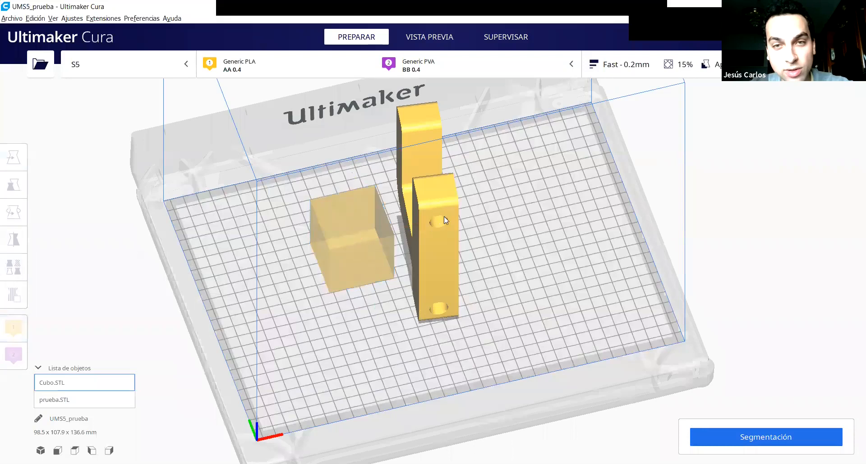
pyautogui.click(352, 222)
pyautogui.moveTo(441, 221); pyautogui.dragTo(451, 235)
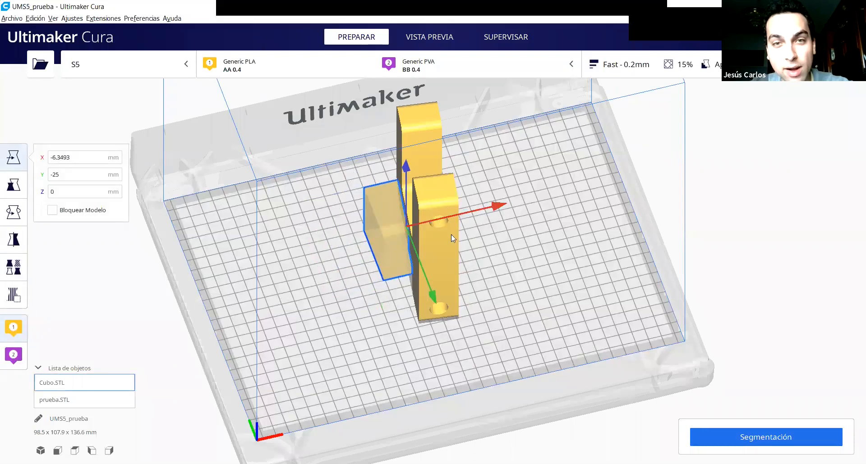
pyautogui.moveTo(499, 207); pyautogui.dragTo(518, 203)
# Select prueba.STL and rotate it about the vertical axis with rotation snapping on
pyautogui.moveTo(585, 349); pyautogui.dragTo(758, 379, button='right')
pyautogui.click(471, 279)
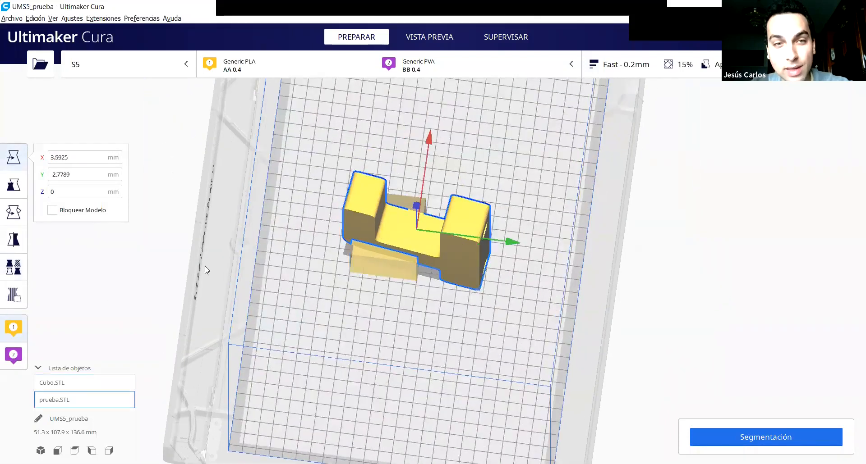
pyautogui.click(13, 220)
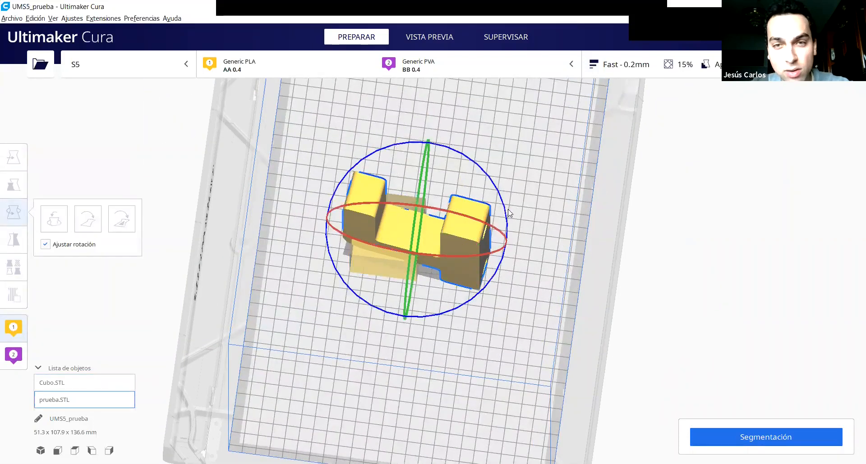
pyautogui.moveTo(502, 201); pyautogui.dragTo(489, 173)
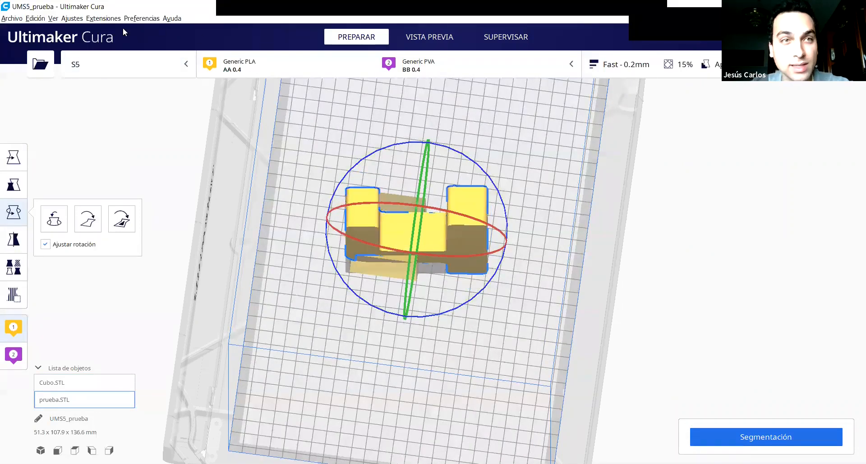
# Check the viewport behaviour options in the general preferences, leaving them as they are
pyautogui.click(139, 18)
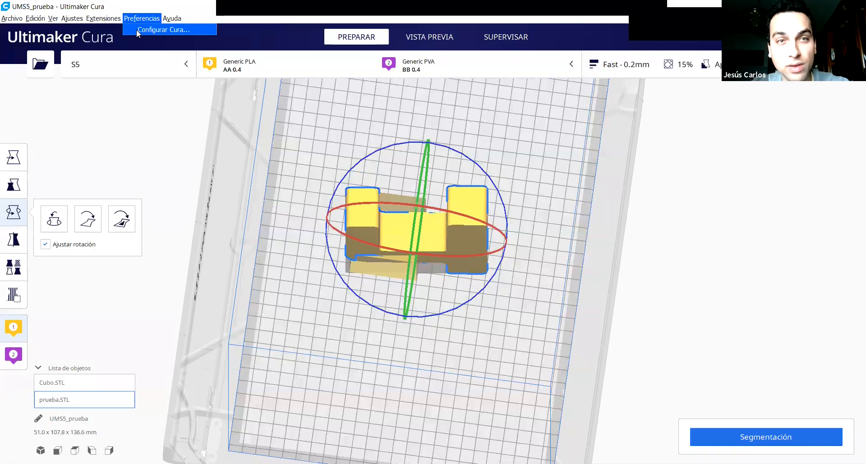
pyautogui.click(136, 29)
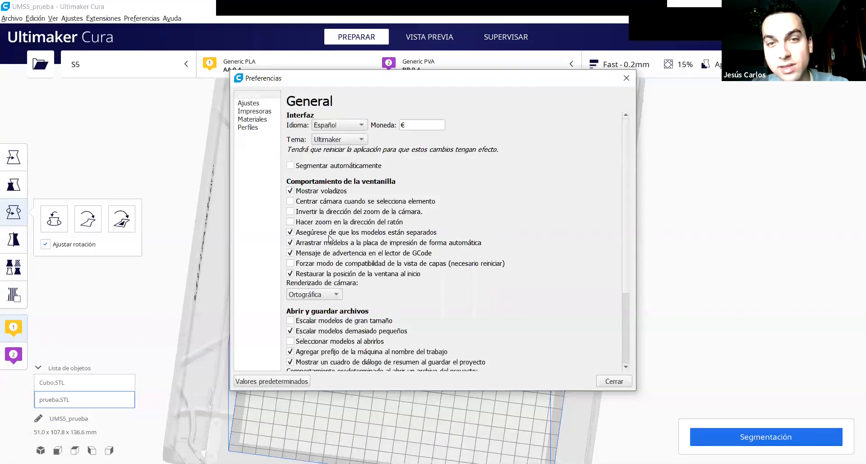
pyautogui.click(626, 76)
# Turn off rotation snapping, rotate prueba.STL freely about the vertical axis to square it with the plate, and re-enable snapping
pyautogui.moveTo(538, 269); pyautogui.dragTo(432, 289, button='right')
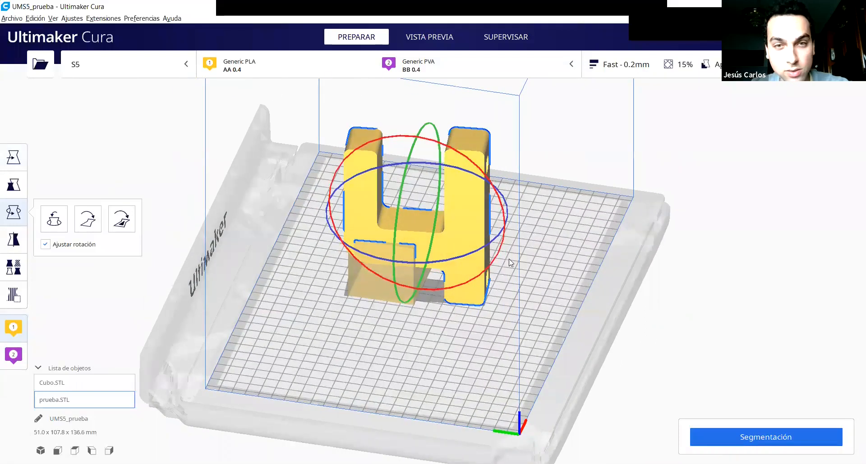
pyautogui.click(13, 239)
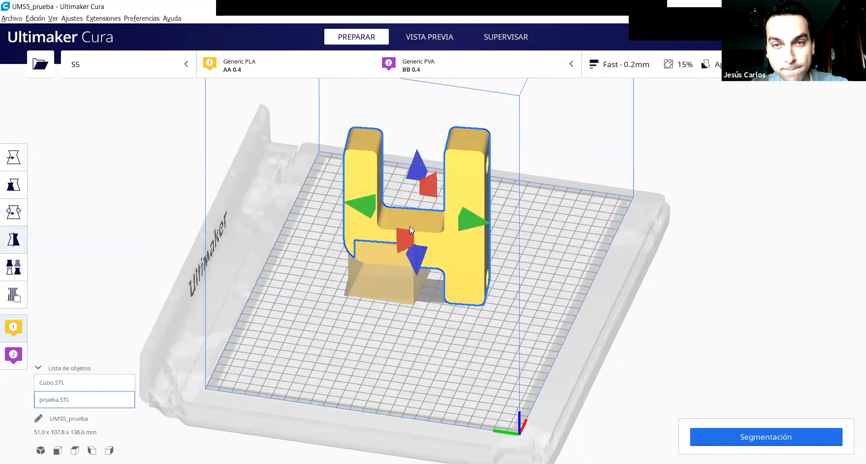
pyautogui.click(14, 211)
pyautogui.moveTo(511, 289); pyautogui.dragTo(505, 345, button='right')
pyautogui.click(51, 244)
pyautogui.moveTo(508, 200); pyautogui.dragTo(504, 213)
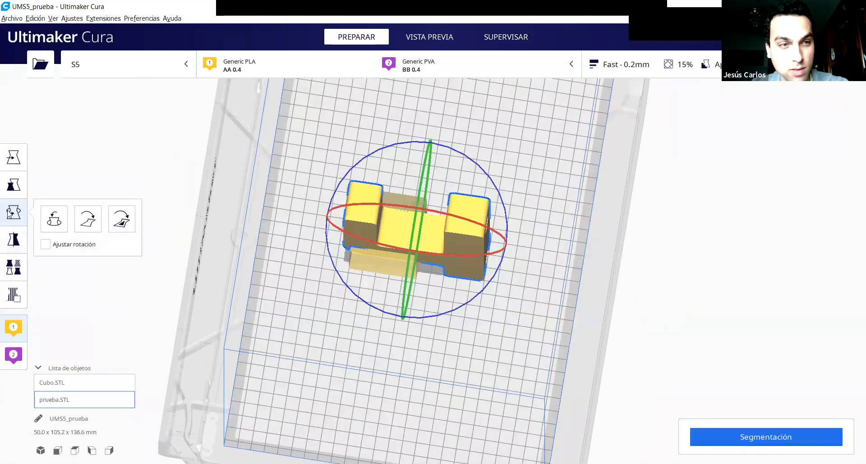
pyautogui.click(46, 244)
# Select Cubo.STL for moving and disable the preference "Arrastrar modelos a la placa de impresión de forma automática"
pyautogui.moveTo(411, 326); pyautogui.dragTo(394, 274, button='right')
pyautogui.click(394, 274)
pyautogui.press('t')
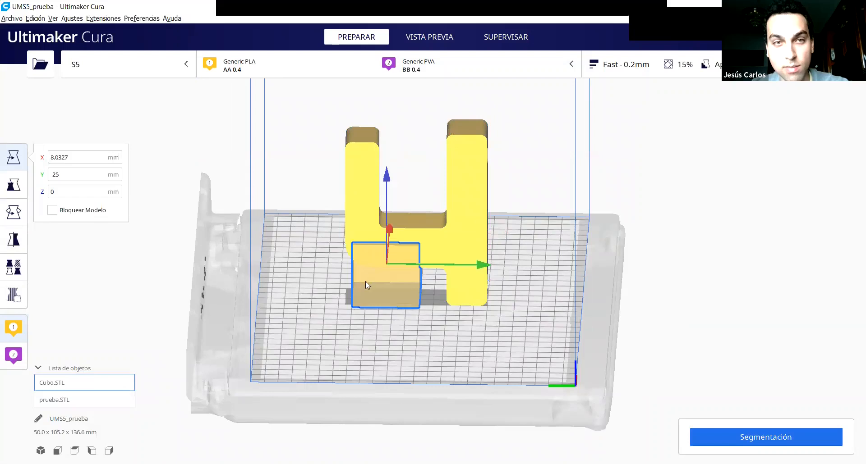
pyautogui.click(142, 18)
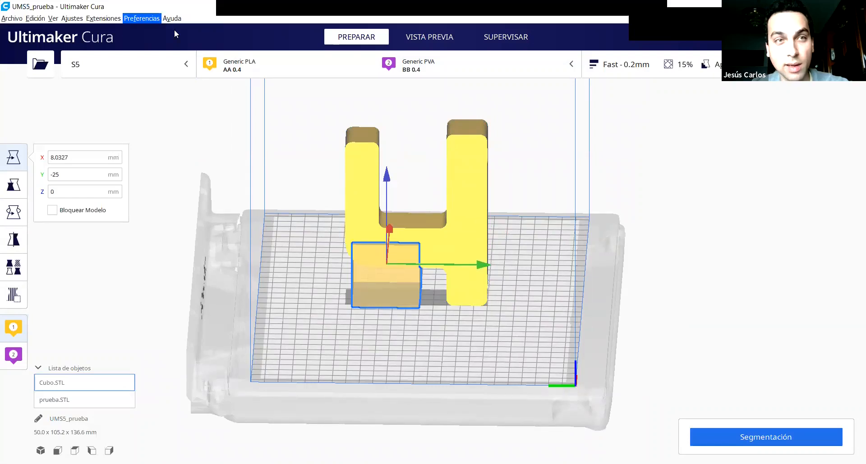
pyautogui.click(135, 29)
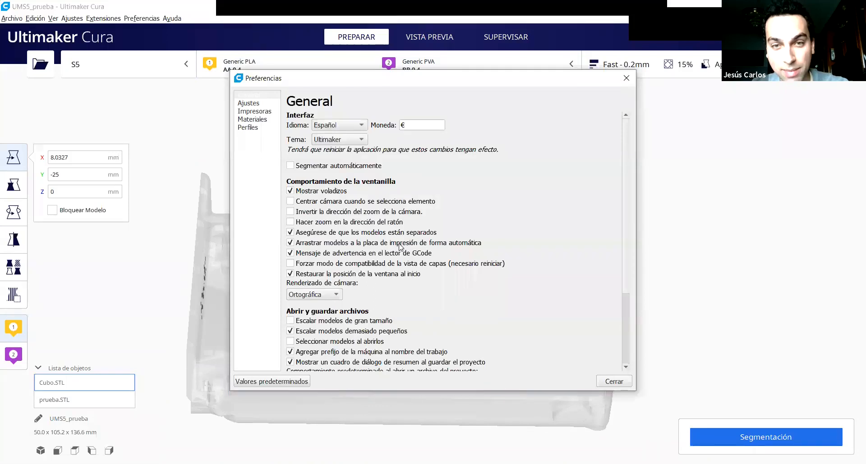
pyautogui.click(331, 243)
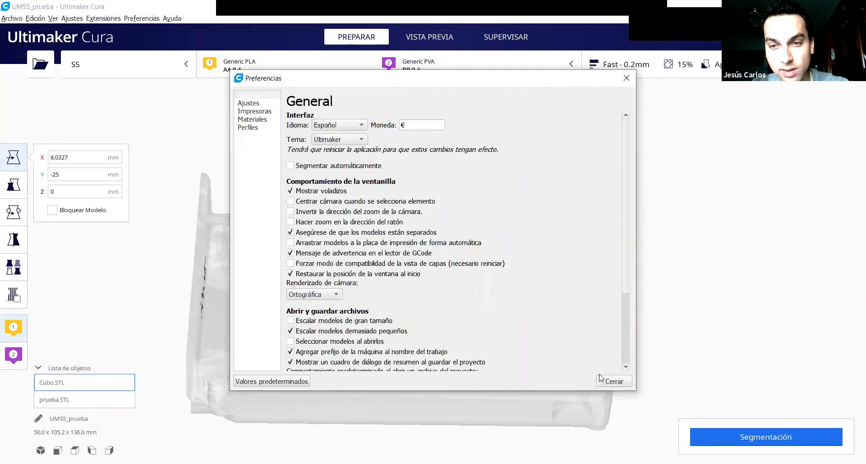
pyautogui.click(614, 382)
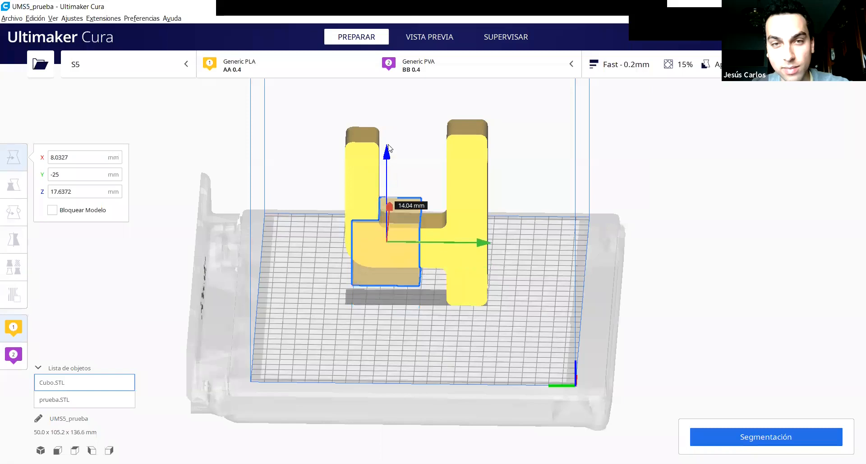
# Raise Cubo.STL to about Z 27.7 mm and shift it to about Y -6.7 mm, over prueba.STL's crossbar
pyautogui.moveTo(483, 233); pyautogui.dragTo(509, 231)
pyautogui.moveTo(497, 270); pyautogui.dragTo(307, 307, button='right')
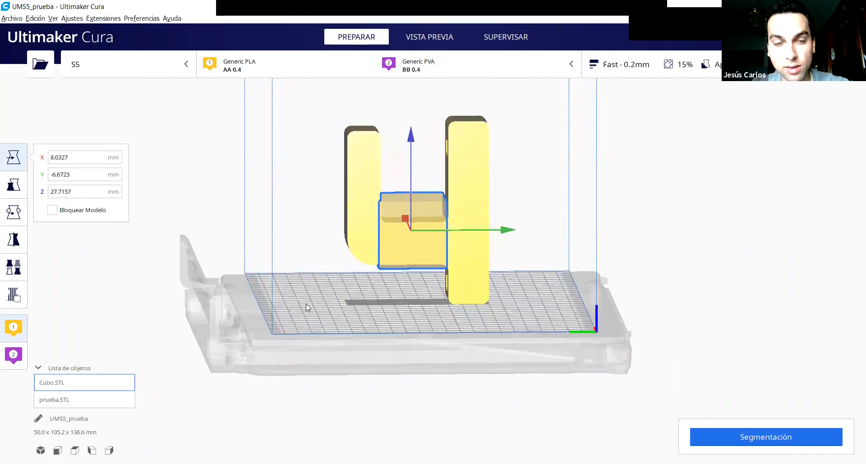
# Slice the build plate with the cube overlapping prueba.STL's crossbar
pyautogui.click(813, 447)
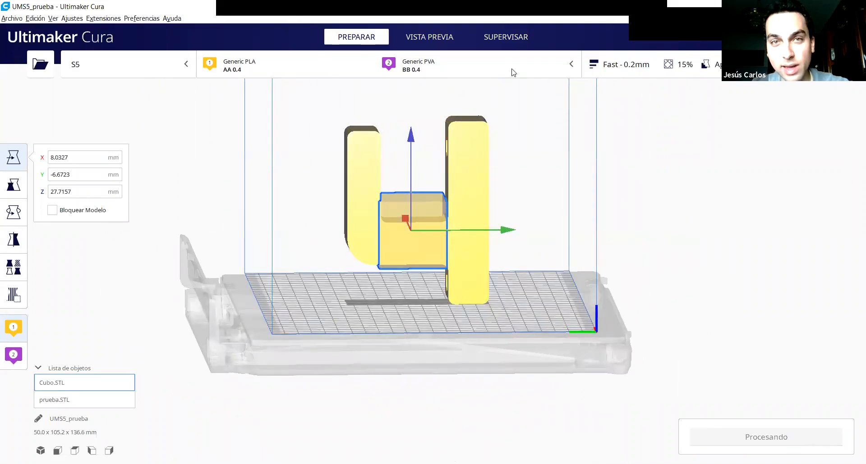
pyautogui.moveTo(381, 122); pyautogui.dragTo(364, 208, button='right')
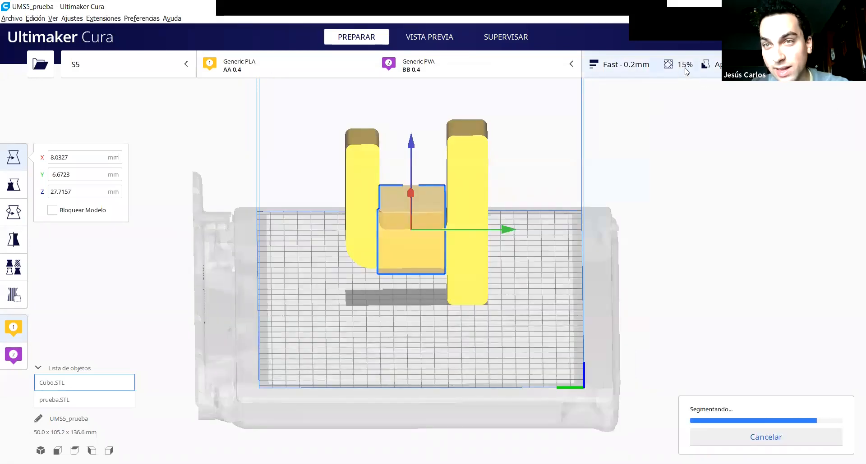
pyautogui.moveTo(578, 165); pyautogui.dragTo(415, 208, button='right')
pyautogui.moveTo(457, 248); pyautogui.dragTo(418, 238, button='right')
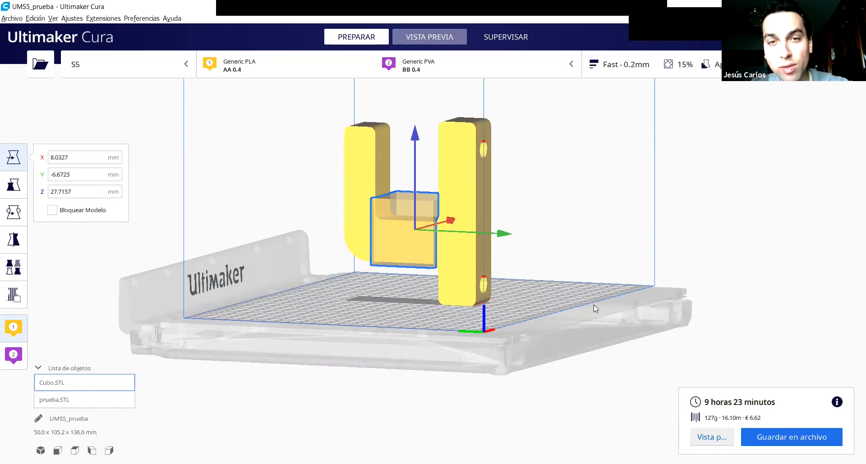
# Preview the sliced layers down to layer 296 to examine the infill where the cube overlaps the crossbar
pyautogui.moveTo(608, 298); pyautogui.dragTo(706, 345, button='right')
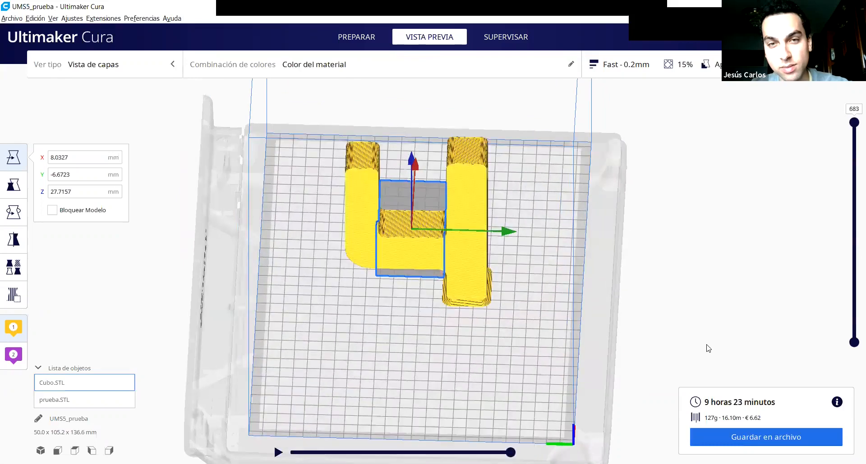
pyautogui.moveTo(852, 184); pyautogui.dragTo(854, 240)
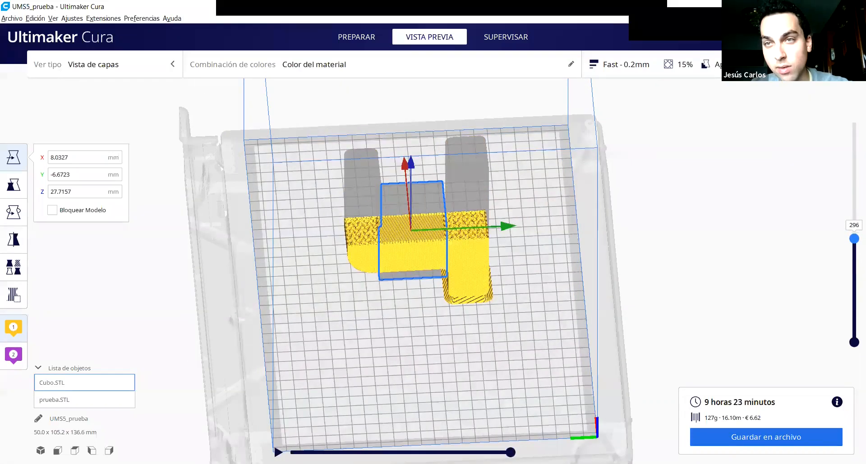
# Change the infill pattern to Rejilla, slice the build plate again and dismiss the missing-layers notice
pyautogui.click(622, 65)
pyautogui.click(776, 305)
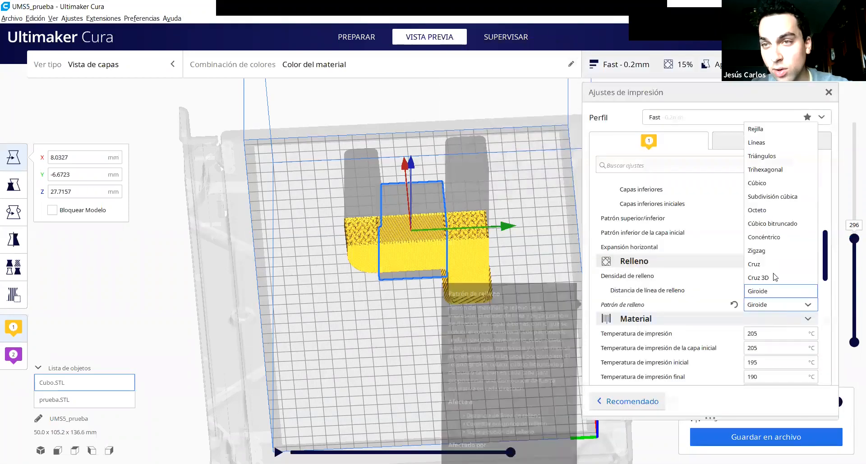
pyautogui.click(755, 129)
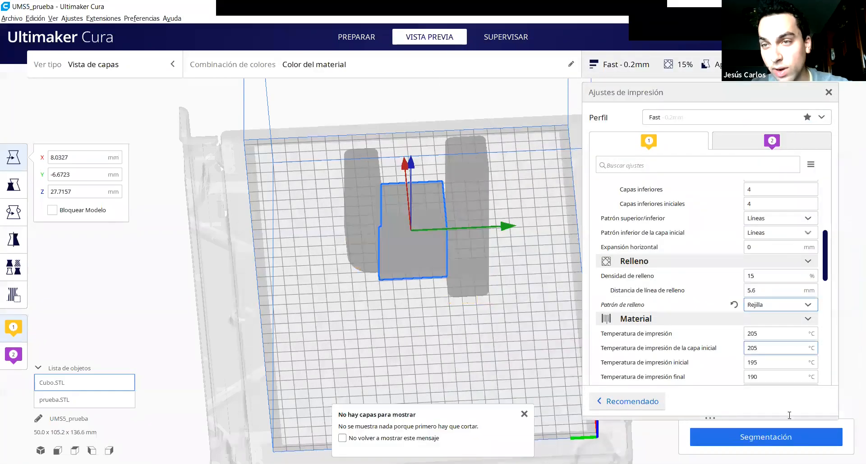
pyautogui.click(784, 445)
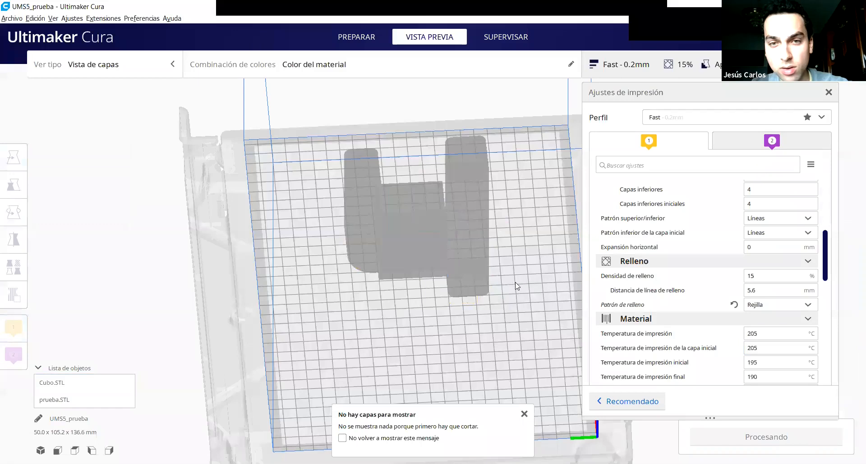
pyautogui.scroll(4, 516, 286)
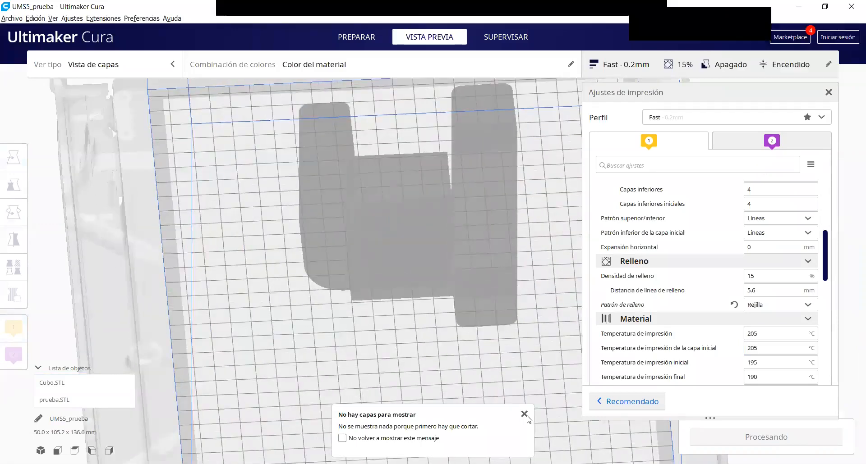
pyautogui.click(524, 415)
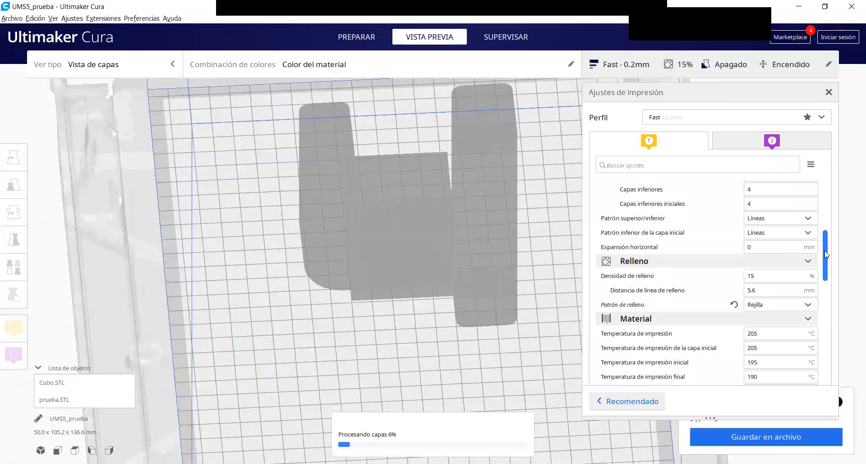
# Examine the infill of the crossbar and arms at layers 323 and 272, and the whole part at layer 683
pyautogui.moveTo(853, 239); pyautogui.dragTo(842, 219)
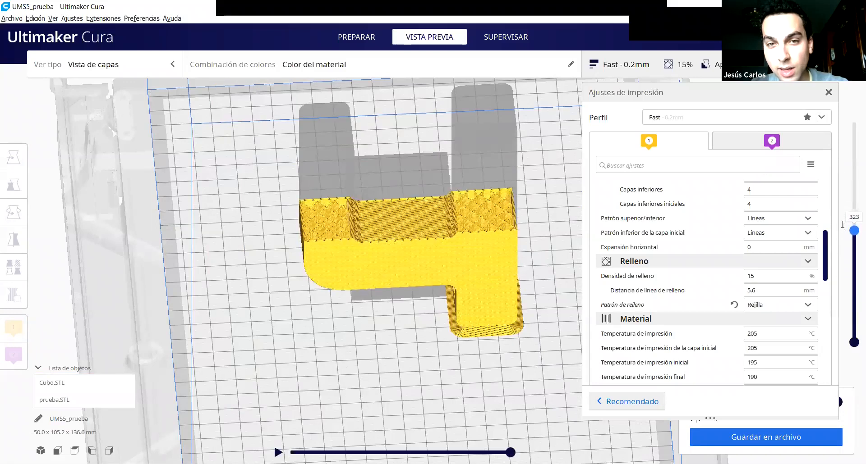
pyautogui.moveTo(426, 284); pyautogui.dragTo(479, 247, button='right')
pyautogui.moveTo(854, 236)
pyautogui.mouseDown()
pyautogui.moveTo(853, 265)
pyautogui.moveTo(853, 251)
pyautogui.mouseUp()
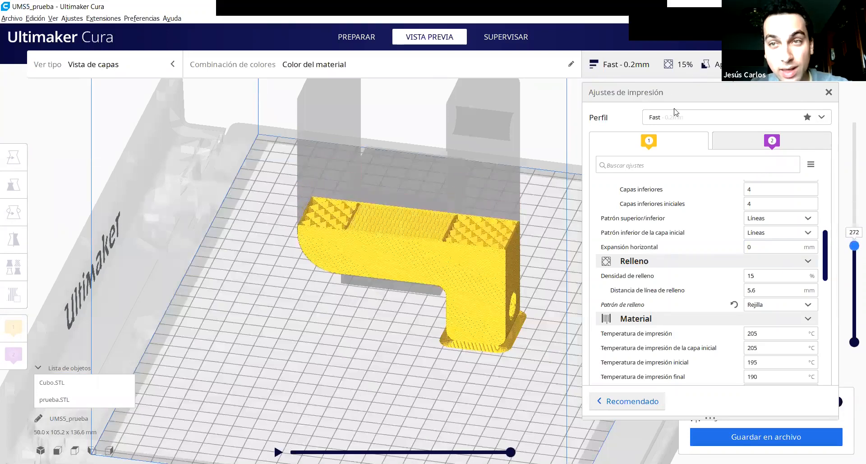
pyautogui.moveTo(489, 272); pyautogui.dragTo(506, 309, button='right')
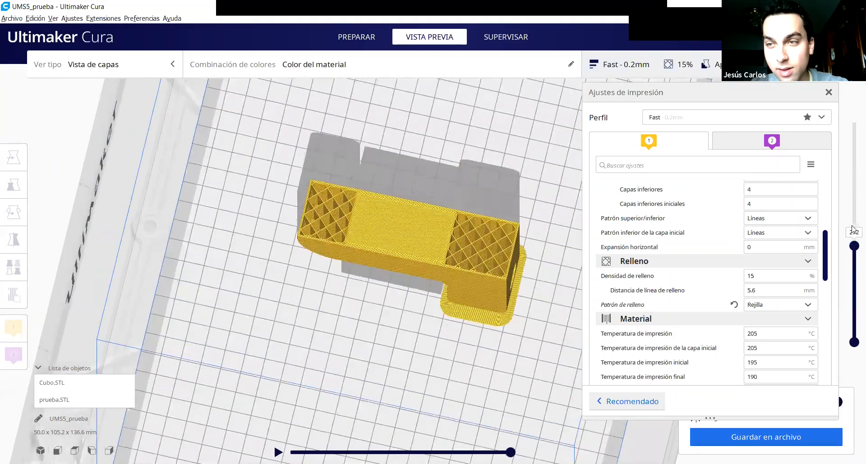
pyautogui.moveTo(853, 246); pyautogui.dragTo(854, 94)
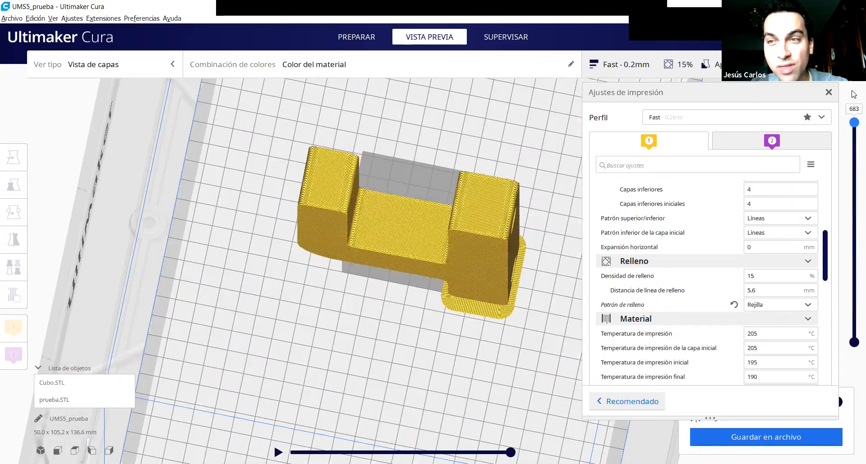
pyautogui.moveTo(442, 258); pyautogui.dragTo(459, 355, button='right')
pyautogui.scroll(-2, 170, 262)
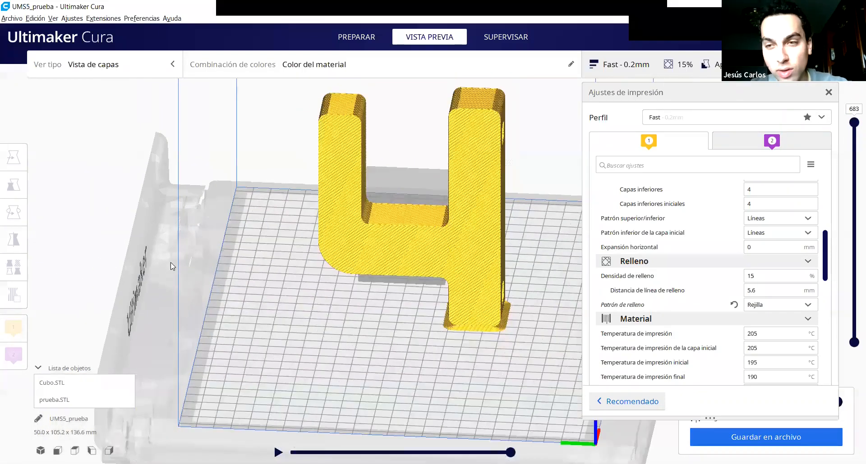
pyautogui.click(767, 276)
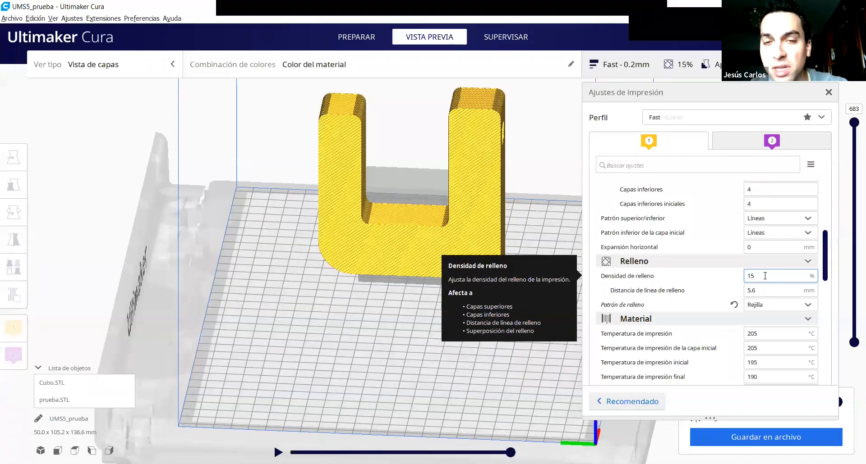
pyautogui.moveTo(488, 263); pyautogui.dragTo(261, 347, button='right')
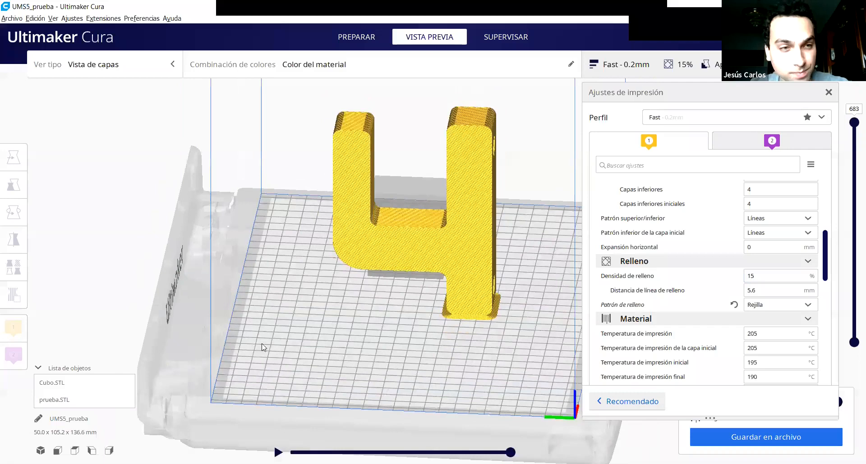
# Move Cubo.STL along X to about -72.3 mm, clear of prueba.STL's crossbar
pyautogui.click(396, 218)
pyautogui.moveTo(397, 216); pyautogui.dragTo(479, 172, button='right')
pyautogui.moveTo(468, 179); pyautogui.dragTo(337, 289)
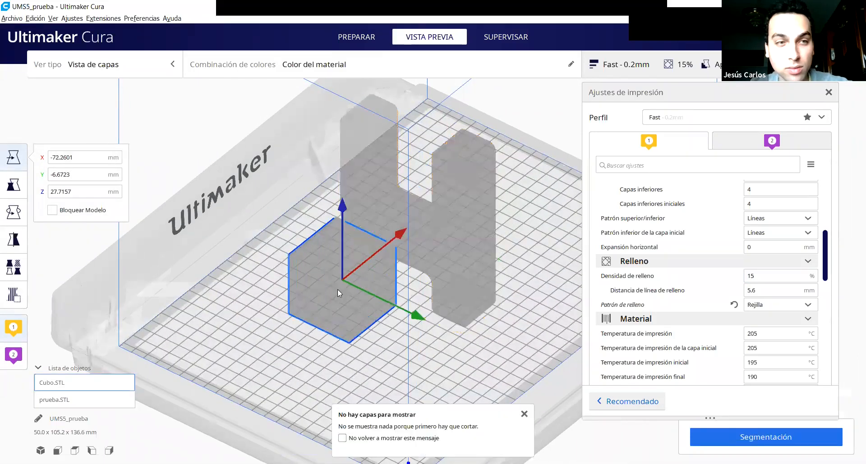
# Select prueba.STL and multiply it by one copy in the prepare stage
pyautogui.click(396, 208)
pyautogui.click(13, 267)
pyautogui.moveTo(251, 310); pyautogui.dragTo(401, 243, button='right')
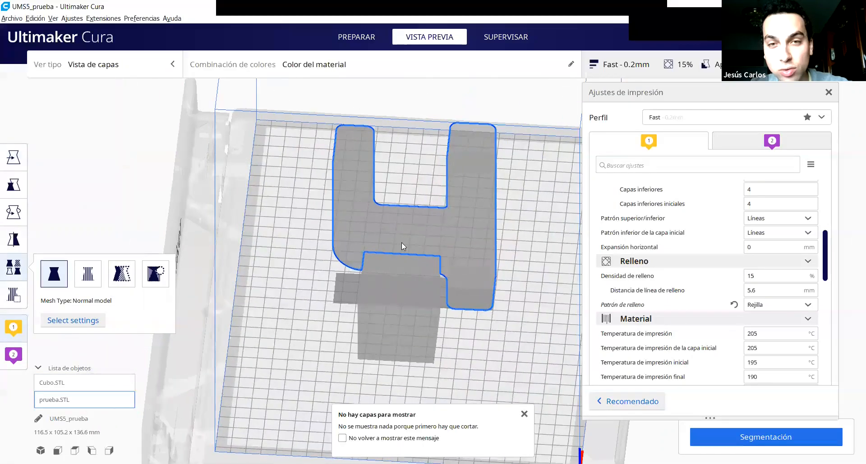
pyautogui.click(359, 35)
pyautogui.rightClick(459, 240)
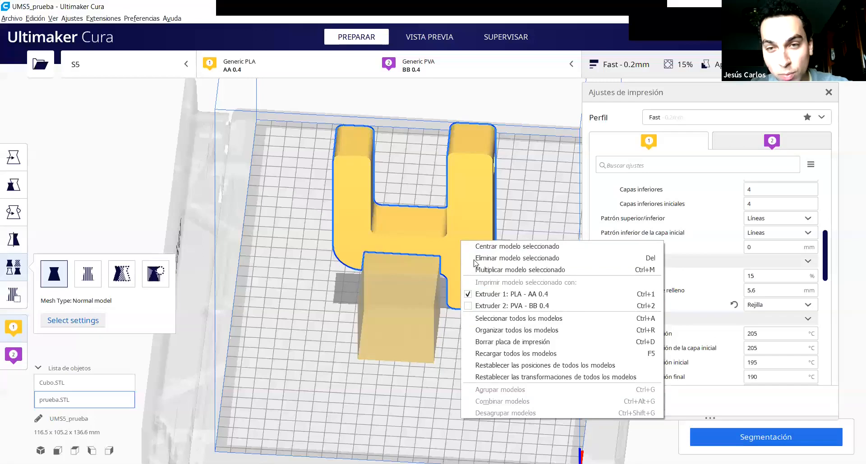
pyautogui.click(484, 271)
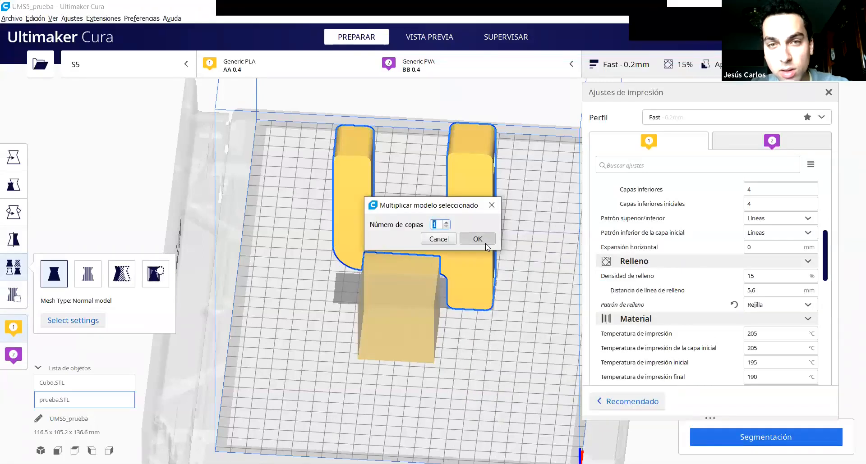
pyautogui.click(484, 241)
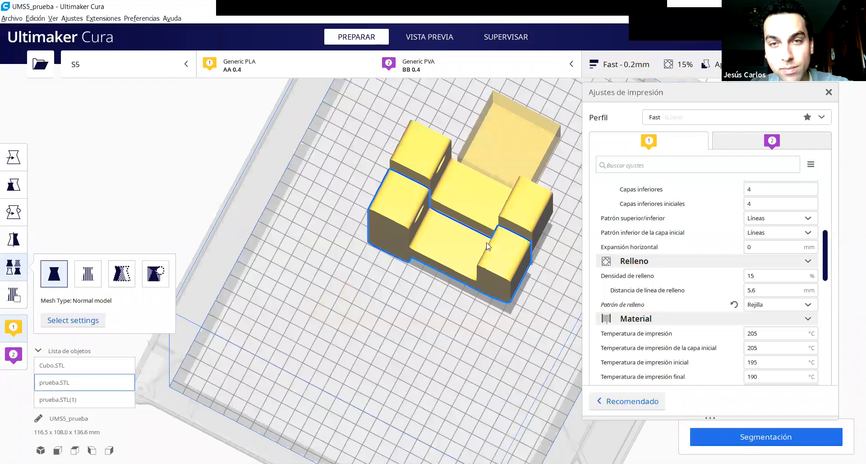
# Delete Cubo.STL from the build plate
pyautogui.click(500, 169)
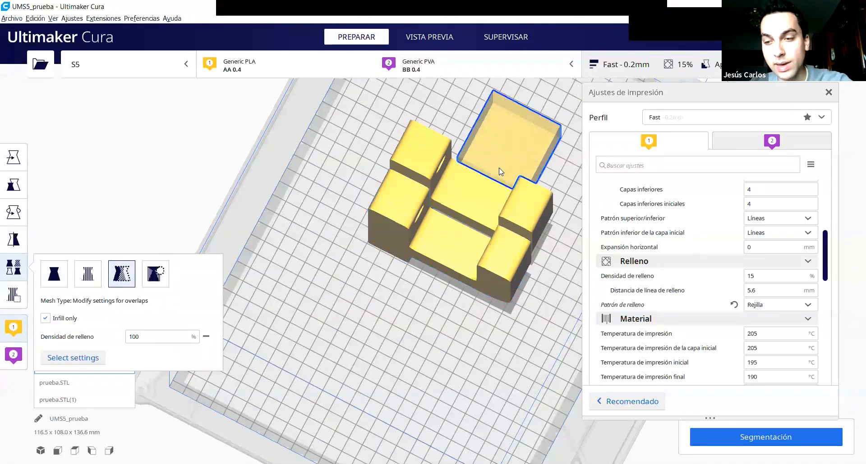
pyautogui.click(462, 308)
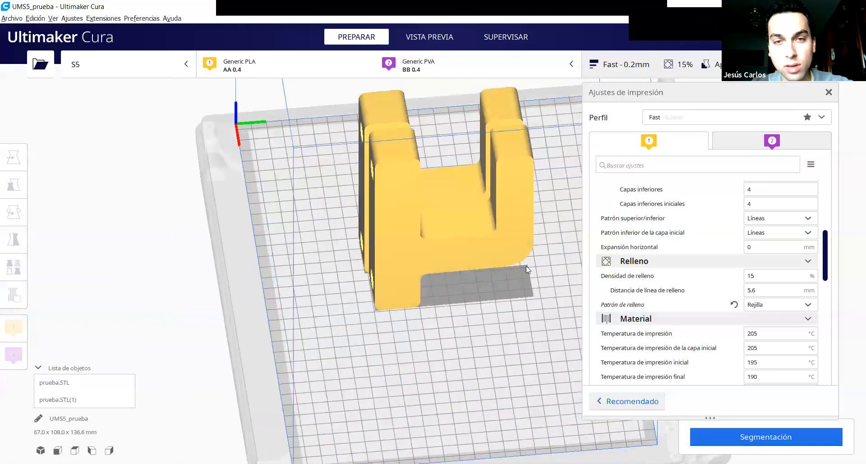
# Move prueba.STL along X to about 51 mm, away from its copy
pyautogui.moveTo(526, 266); pyautogui.dragTo(392, 264, button='right')
pyautogui.click(392, 264)
pyautogui.click(13, 157)
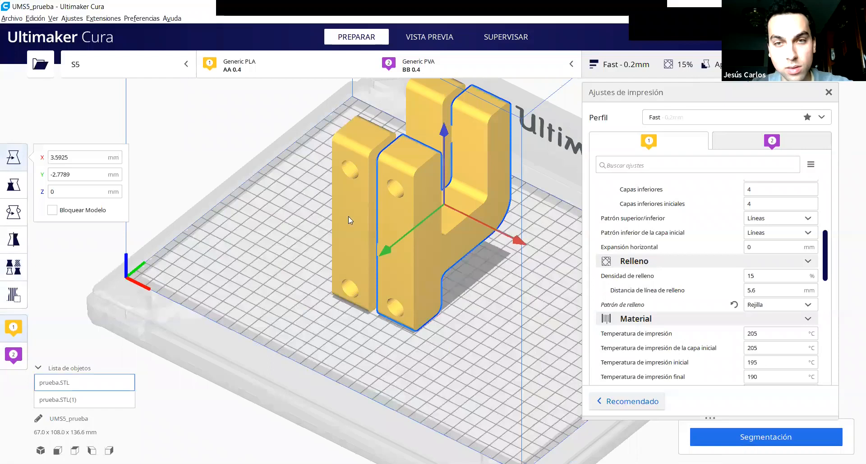
pyautogui.click(550, 254)
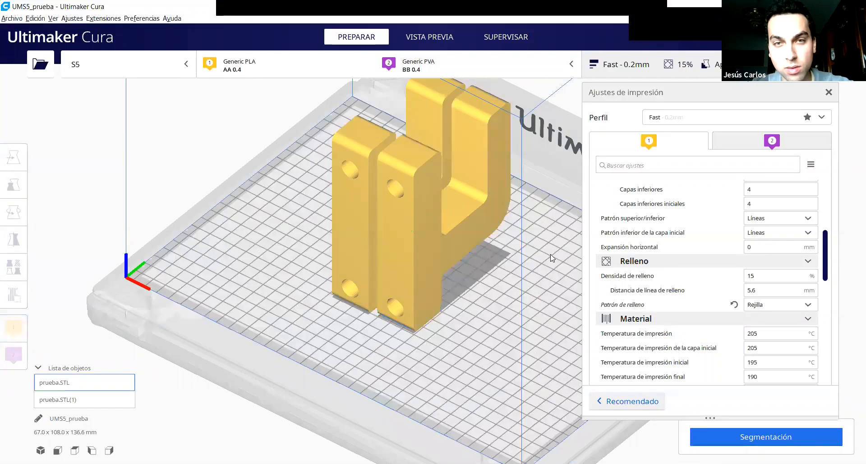
pyautogui.click(471, 242)
pyautogui.moveTo(521, 243); pyautogui.dragTo(576, 271)
pyautogui.moveTo(364, 372); pyautogui.dragTo(454, 384, button='right')
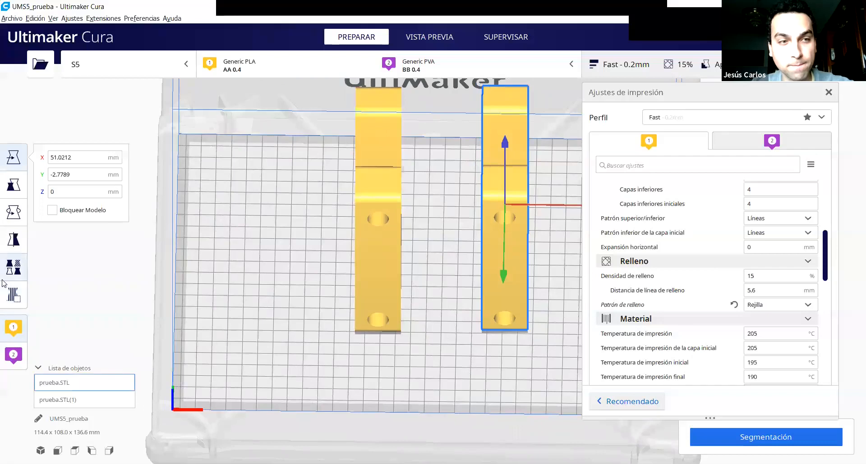
# Add Densidad de relleno to prueba.STL's per-model settings and set it to 100%
pyautogui.click(14, 267)
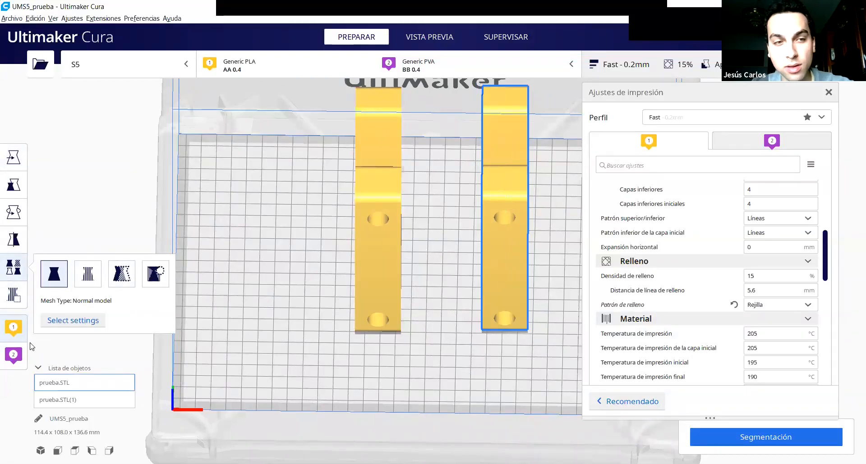
pyautogui.click(64, 318)
pyautogui.click(401, 139)
pyautogui.write('relleno')
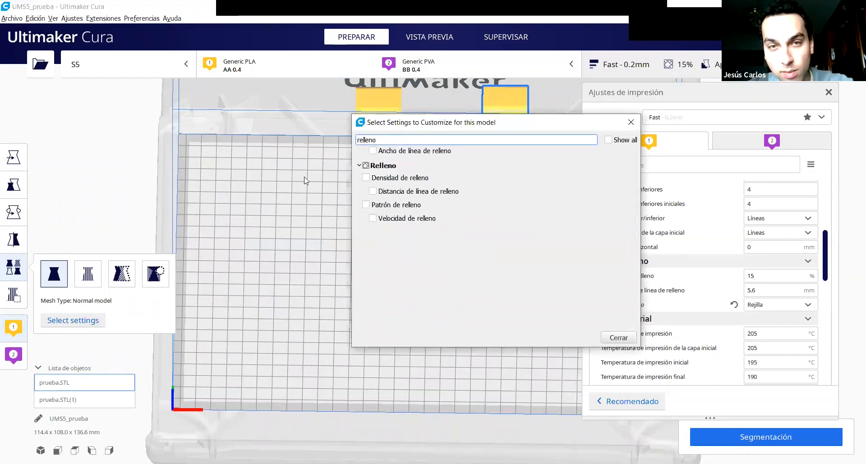
pyautogui.click(619, 337)
pyautogui.hotkey('ctrl', 'a')
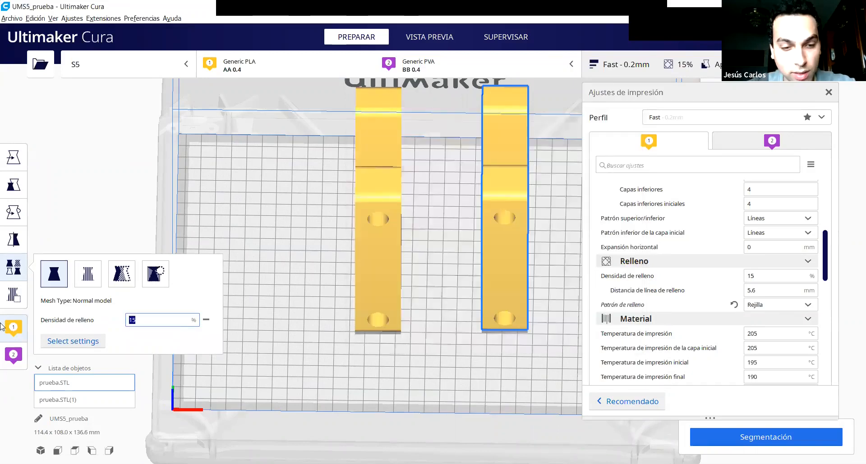
pyautogui.write('100')
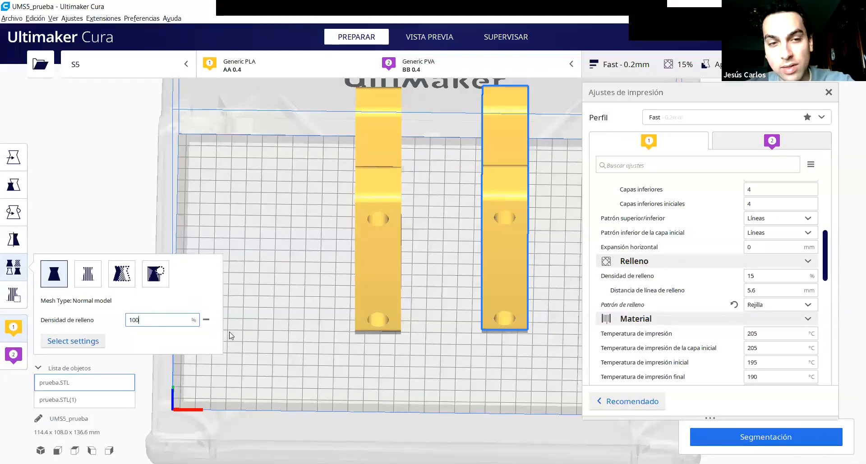
# Slice the plate with both prueba.STL models and preview their layers up to layer 683
pyautogui.click(740, 439)
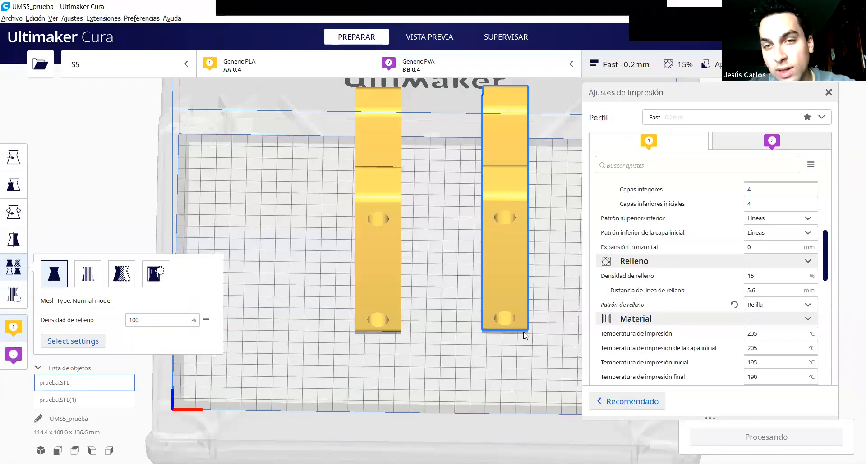
pyautogui.moveTo(525, 336); pyautogui.dragTo(506, 355, button='right')
pyautogui.moveTo(349, 206); pyautogui.dragTo(442, 272, button='right')
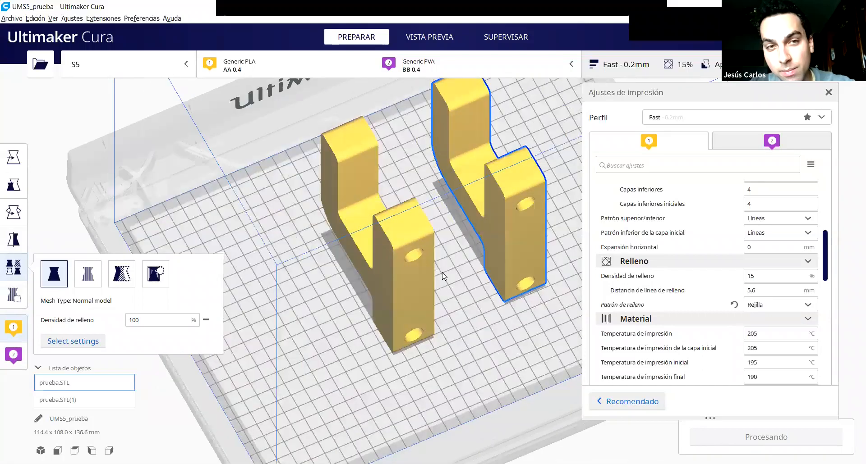
pyautogui.moveTo(389, 267); pyautogui.dragTo(363, 272, button='right')
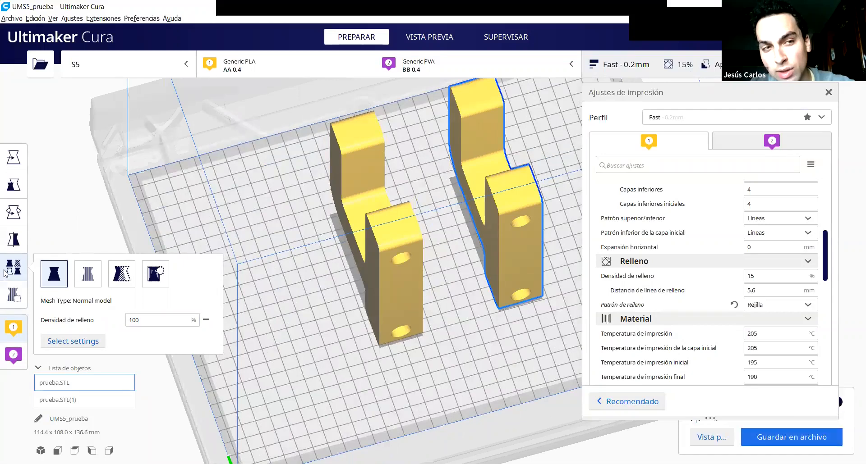
pyautogui.moveTo(316, 364); pyautogui.dragTo(271, 345, button='right')
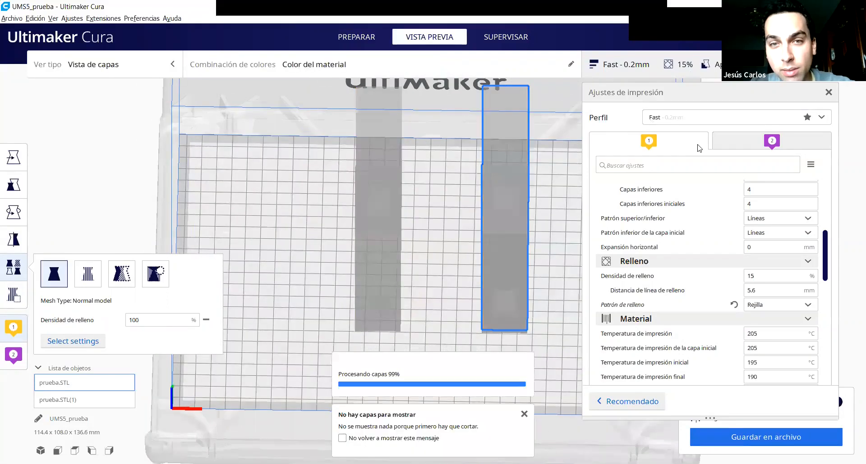
pyautogui.moveTo(854, 130); pyautogui.dragTo(853, 107)
pyautogui.moveTo(434, 332); pyautogui.dragTo(467, 272, button='right')
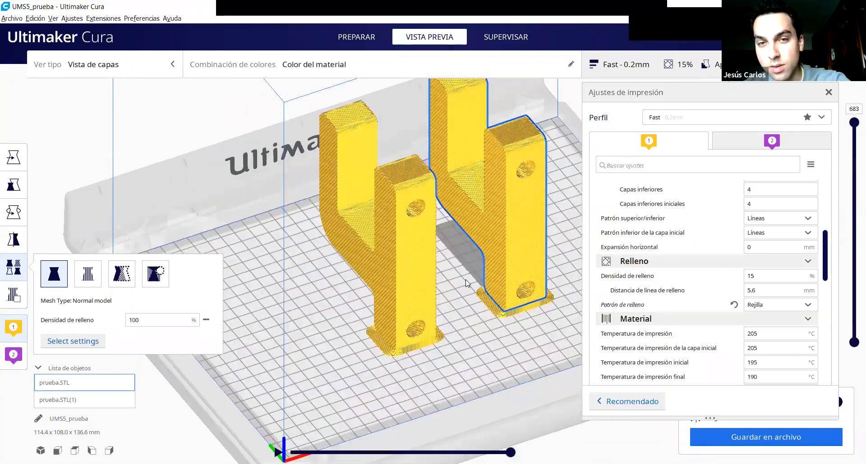
# Delete prueba.STL with the 100% infill setting, leaving only its copy on the plate
pyautogui.press('Delete')
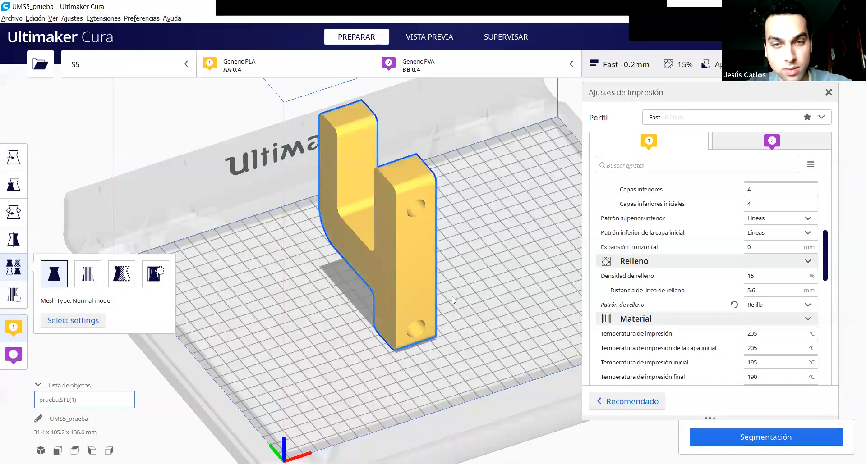
pyautogui.moveTo(460, 292); pyautogui.dragTo(469, 155, button='right')
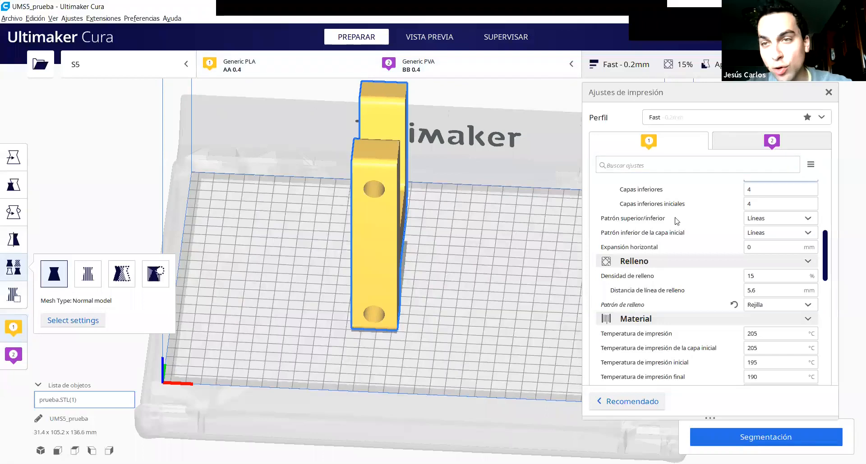
# Rotate the remaining prueba.STL model 90° about the X axis so its drilled base faces the build plate
pyautogui.moveTo(414, 189); pyautogui.dragTo(464, 243, button='right')
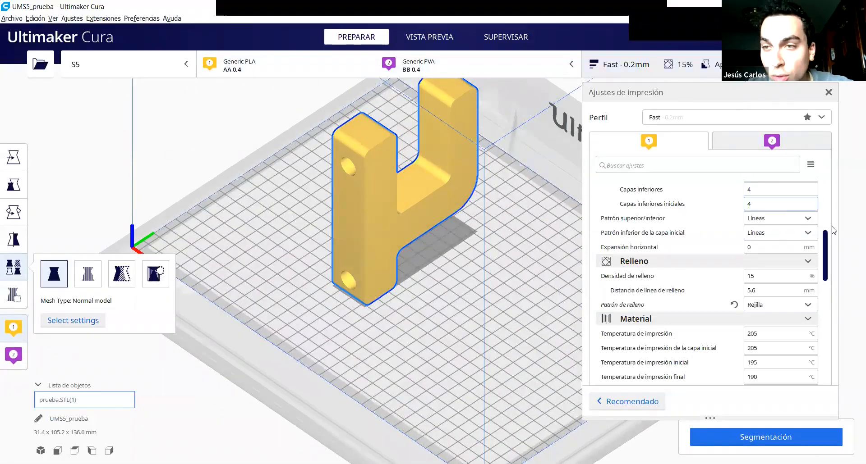
pyautogui.moveTo(827, 256); pyautogui.dragTo(827, 254)
pyautogui.moveTo(454, 199); pyautogui.dragTo(371, 188, button='right')
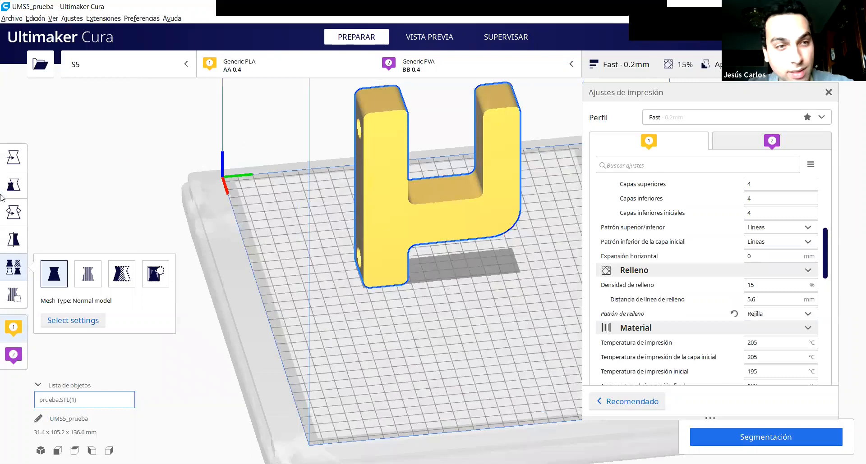
pyautogui.click(13, 212)
pyautogui.moveTo(551, 223); pyautogui.dragTo(574, 193, button='right')
pyautogui.moveTo(502, 150); pyautogui.dragTo(379, 193)
pyautogui.moveTo(419, 293); pyautogui.dragTo(706, 315, button='right')
pyautogui.moveTo(376, 299); pyautogui.dragTo(358, 254, button='right')
pyautogui.press('t')
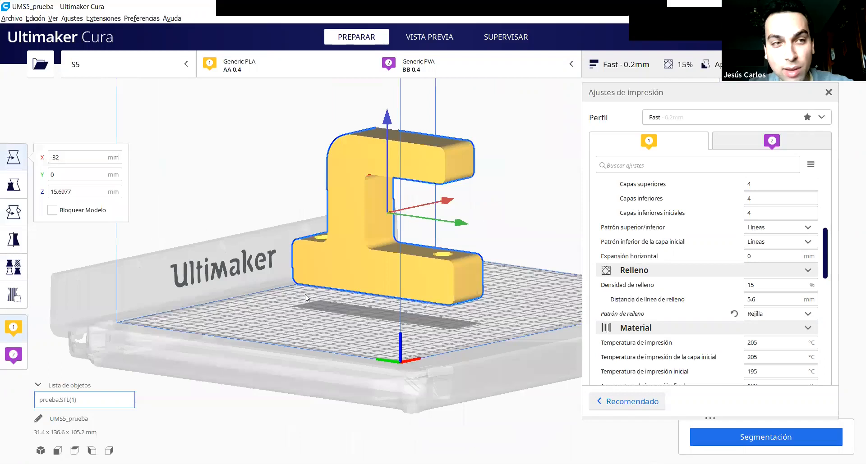
# Rotate the model 90° about the Y axis to lay it on its flat side
pyautogui.moveTo(305, 294); pyautogui.dragTo(181, 281, button='right')
pyautogui.click(18, 215)
pyautogui.moveTo(436, 142); pyautogui.dragTo(444, 279)
# Set the flat-lying model's Z position to 0 mm and view its base holes from the side
pyautogui.click(31, 166)
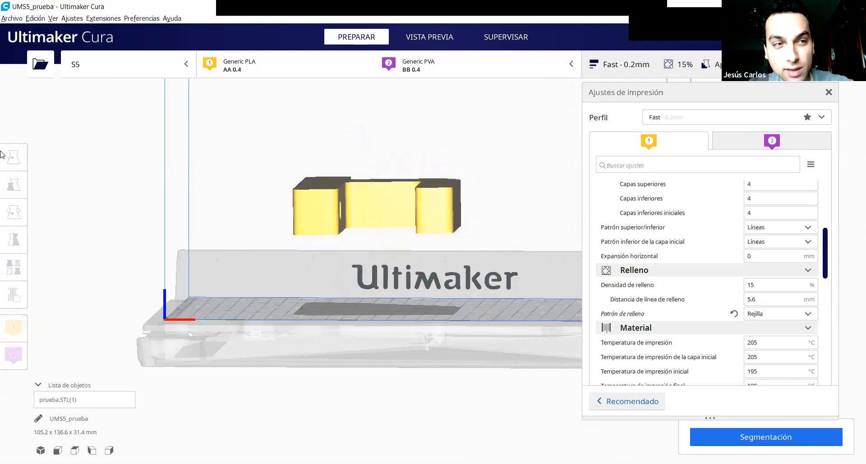
pyautogui.click(347, 216)
pyautogui.press('t')
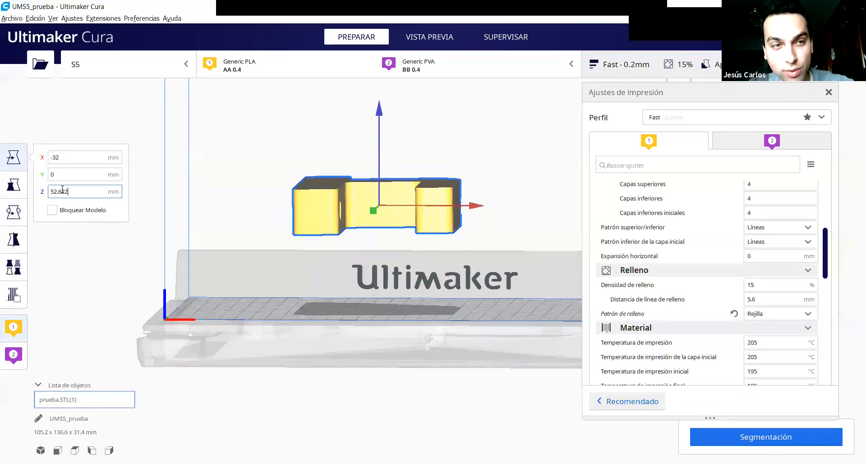
pyautogui.moveTo(35, 192); pyautogui.dragTo(16, 187)
pyautogui.write('0')
pyautogui.press('Return')
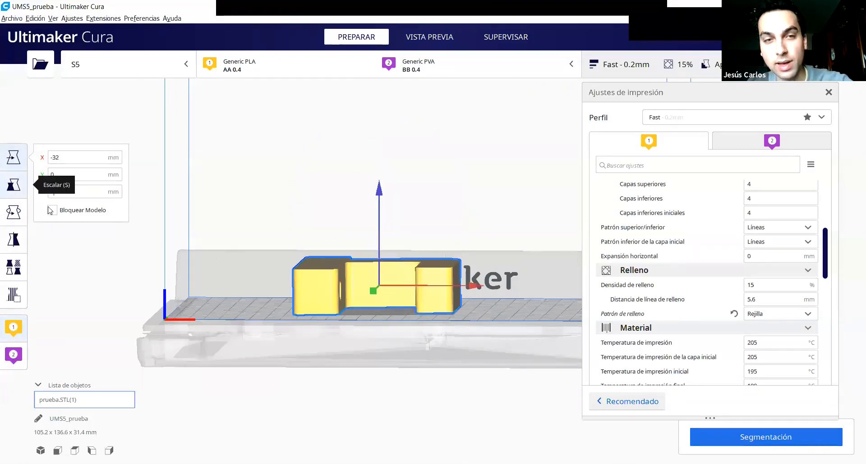
pyautogui.moveTo(281, 294); pyautogui.dragTo(356, 278, button='right')
pyautogui.moveTo(368, 315); pyautogui.dragTo(413, 314, button='right')
pyautogui.moveTo(293, 331); pyautogui.dragTo(325, 308, button='right')
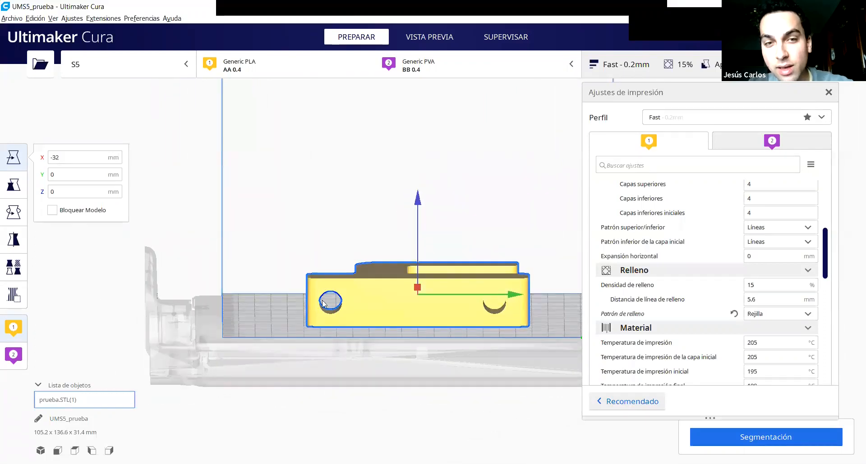
pyautogui.moveTo(380, 306); pyautogui.dragTo(392, 252, button='right')
# Rotate the model 90° about the Y axis back onto its drilled base and set its Z position to 0 mm
pyautogui.click(14, 212)
pyautogui.moveTo(471, 312); pyautogui.dragTo(451, 255, button='right')
pyautogui.moveTo(451, 255); pyautogui.dragTo(363, 374)
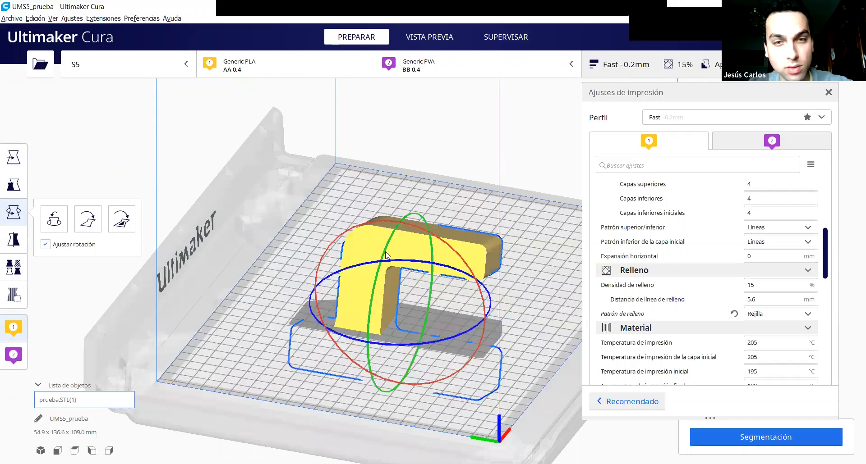
pyautogui.moveTo(386, 255); pyautogui.dragTo(372, 297)
pyautogui.click(14, 160)
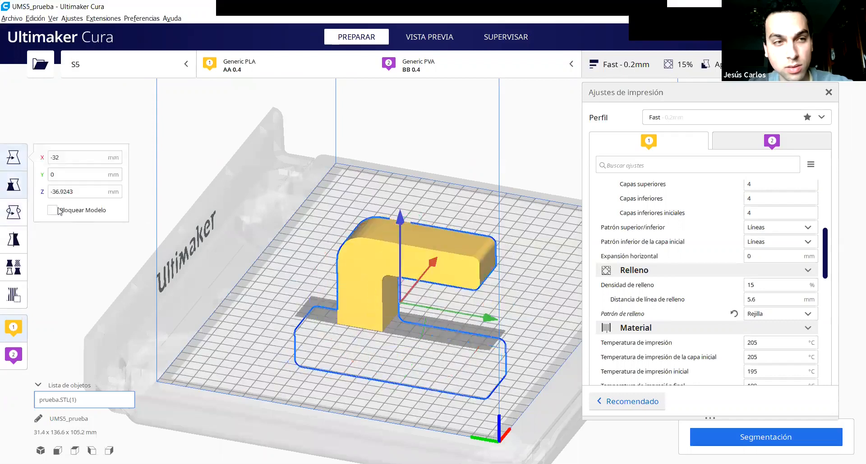
pyautogui.moveTo(81, 193); pyautogui.dragTo(0, 193)
pyautogui.write('0')
pyautogui.press('Return')
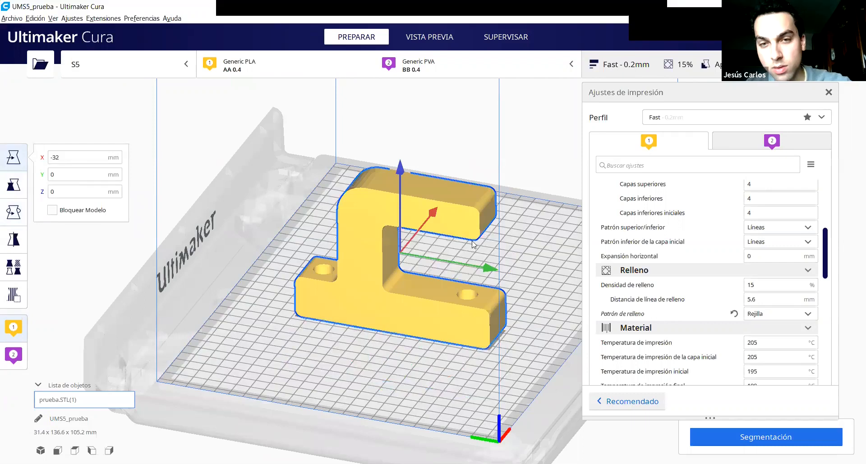
# Enable Generar soporte in the Soporte print settings
pyautogui.click(311, 183)
pyautogui.moveTo(311, 183); pyautogui.dragTo(358, 162, button='right')
pyautogui.moveTo(417, 237); pyautogui.dragTo(380, 201, button='middle')
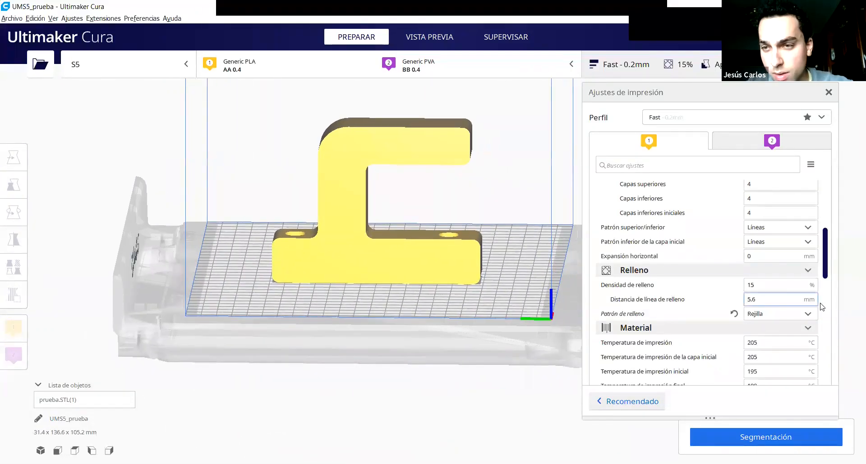
pyautogui.scroll(-5, 722, 283)
pyautogui.scroll(-5, 724, 248)
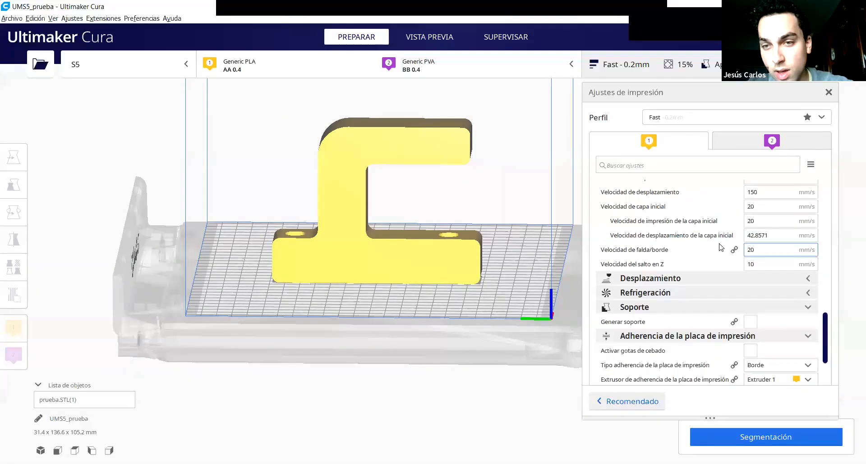
pyautogui.click(750, 255)
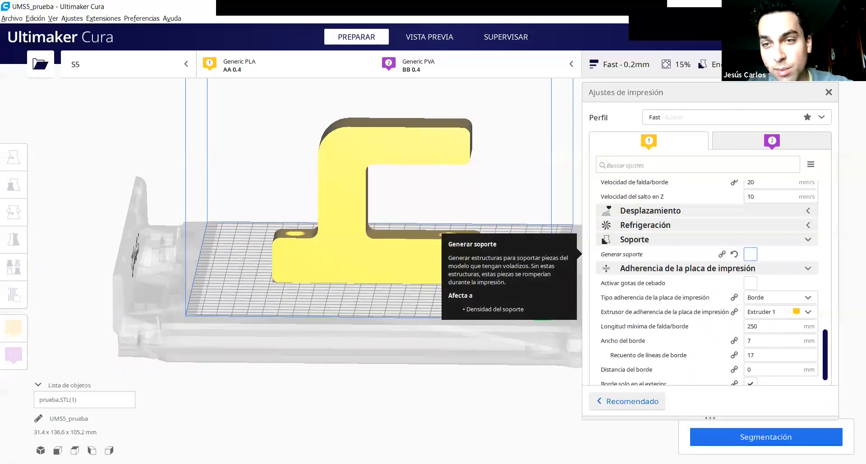
pyautogui.scroll(-5, 712, 311)
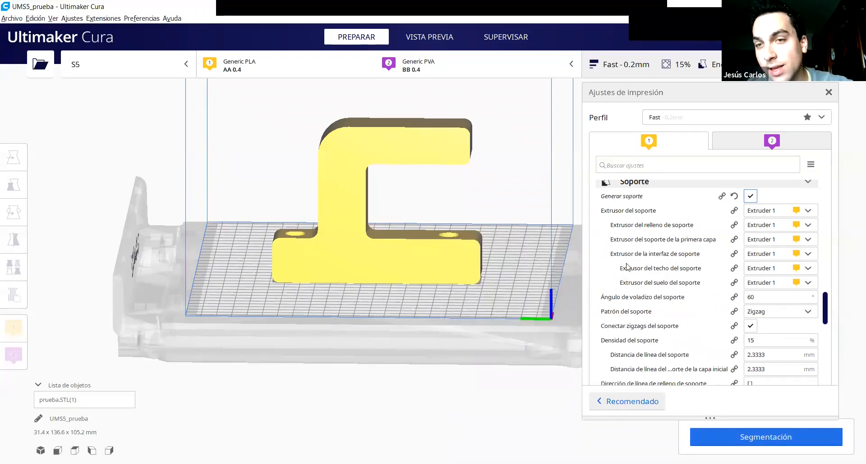
# Inspect the model's overhanging arm from below and set Extrusor de la interfaz de soporte to Extruder 2
pyautogui.moveTo(626, 266)
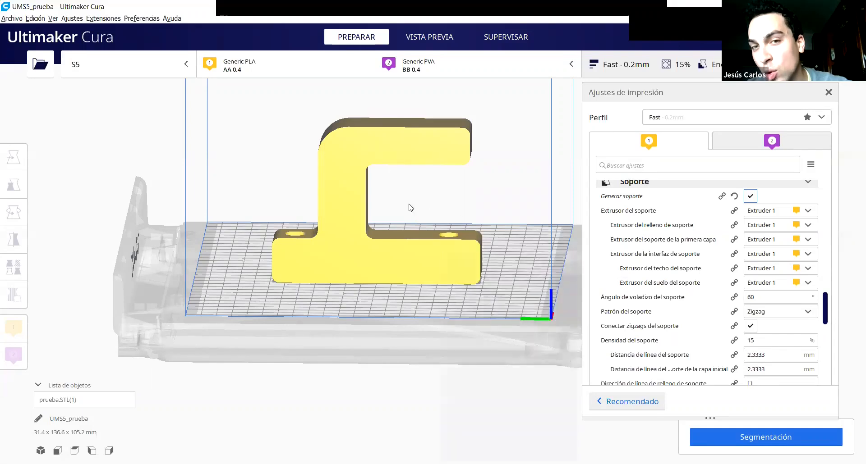
pyautogui.moveTo(474, 217); pyautogui.dragTo(336, 188, button='right')
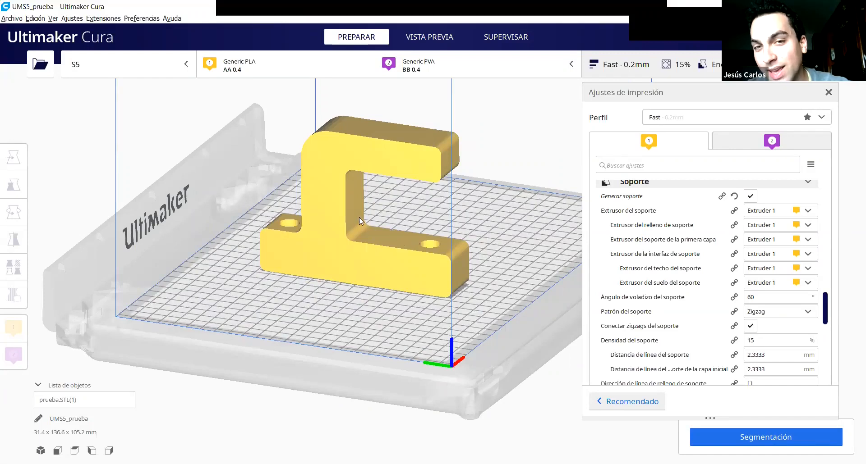
pyautogui.moveTo(460, 233)
pyautogui.mouseDown(button='right')
pyautogui.moveTo(421, 241)
pyautogui.moveTo(451, 235)
pyautogui.mouseUp(button='right')
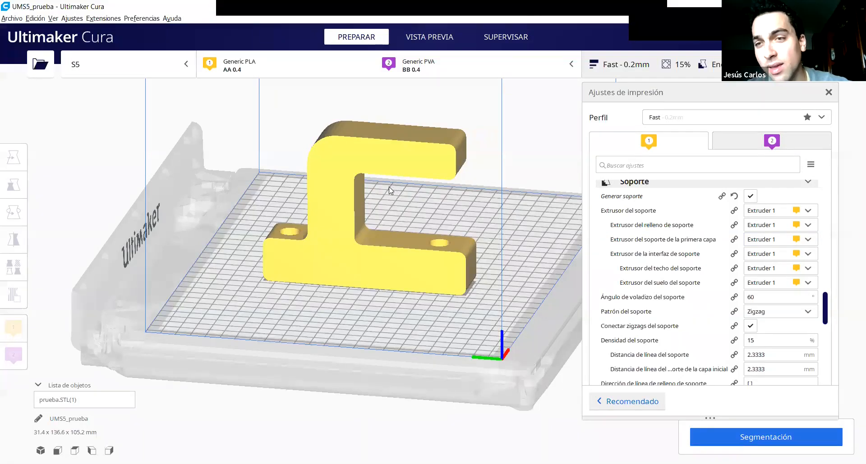
pyautogui.moveTo(370, 187); pyautogui.dragTo(356, 135, button='right')
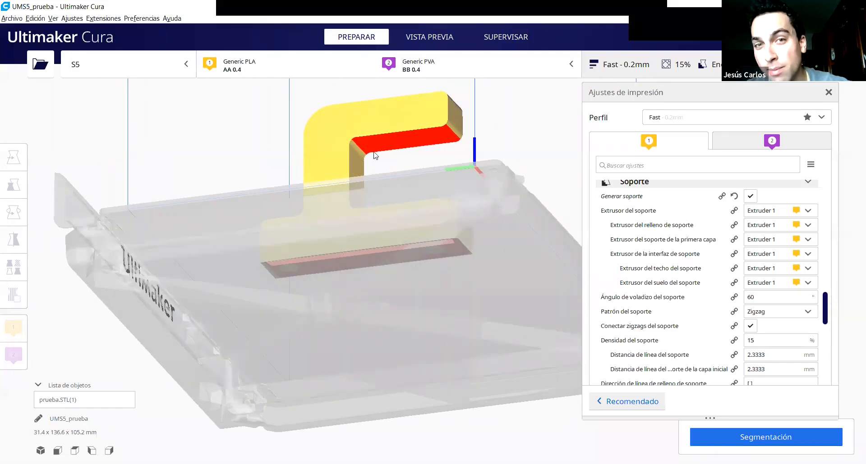
pyautogui.moveTo(431, 161); pyautogui.dragTo(434, 195, button='right')
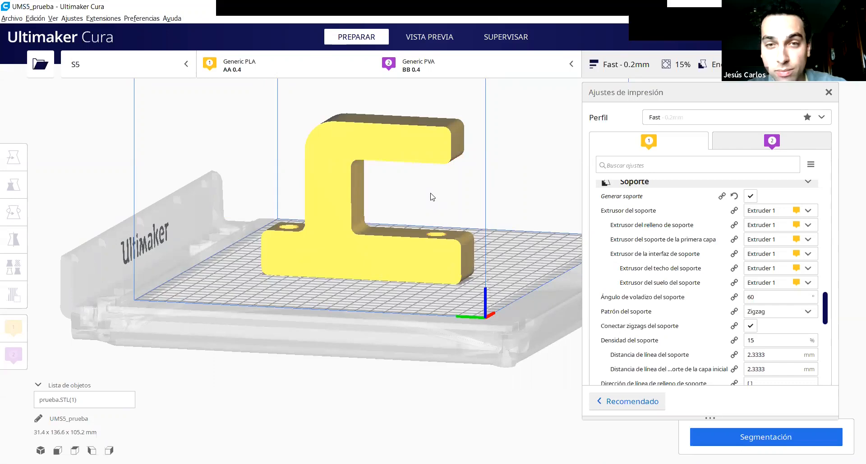
pyautogui.moveTo(427, 195); pyautogui.dragTo(417, 213, button='right')
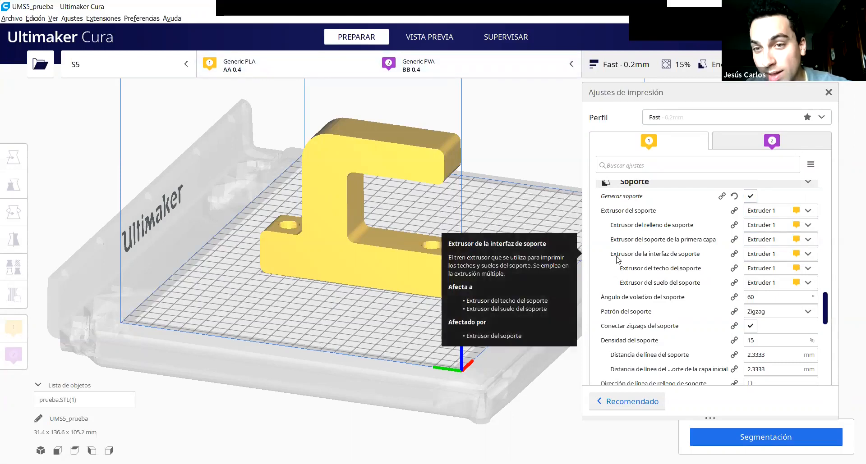
pyautogui.click(766, 254)
pyautogui.click(777, 280)
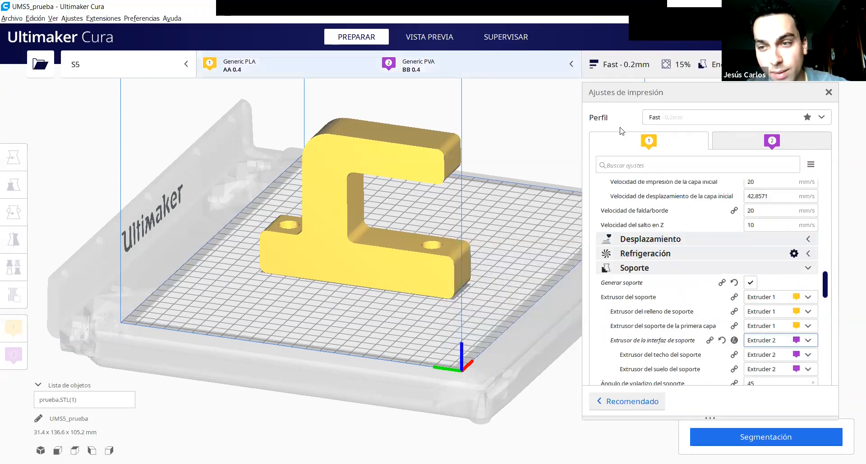
# Examine the remaining Soporte settings, including the interface roof and floor, thickness, density and pattern
pyautogui.scroll(-5, 784, 293)
pyautogui.scroll(-10, 784, 291)
pyautogui.scroll(-8, 784, 285)
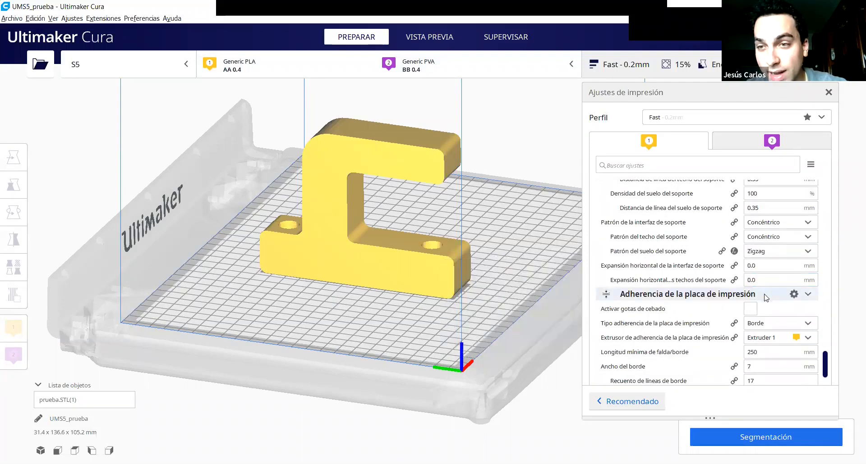
pyautogui.scroll(7, 765, 297)
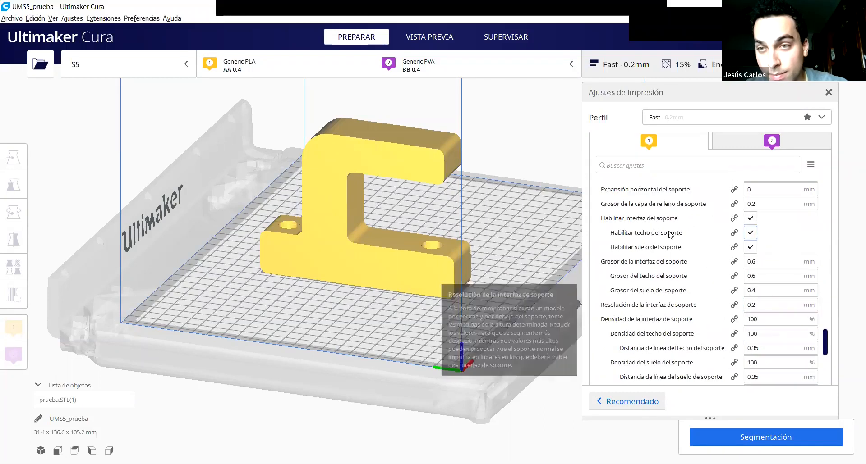
pyautogui.scroll(1, 670, 234)
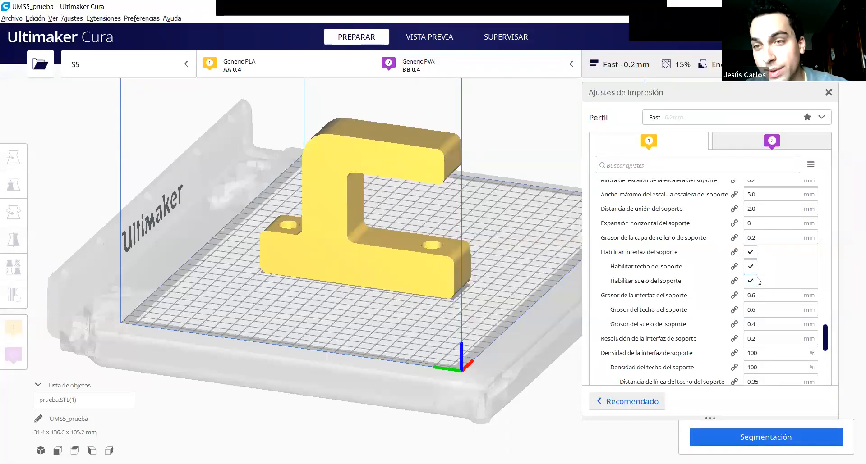
pyautogui.scroll(12, 758, 257)
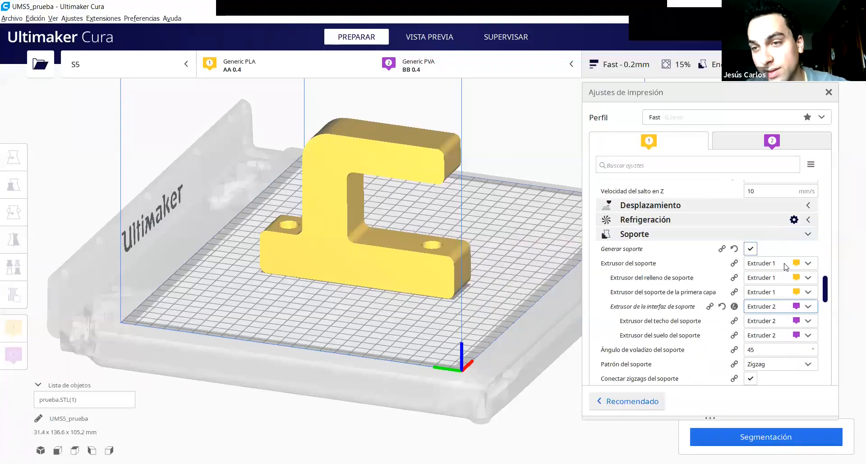
pyautogui.scroll(-1, 773, 316)
pyautogui.scroll(-1, 769, 282)
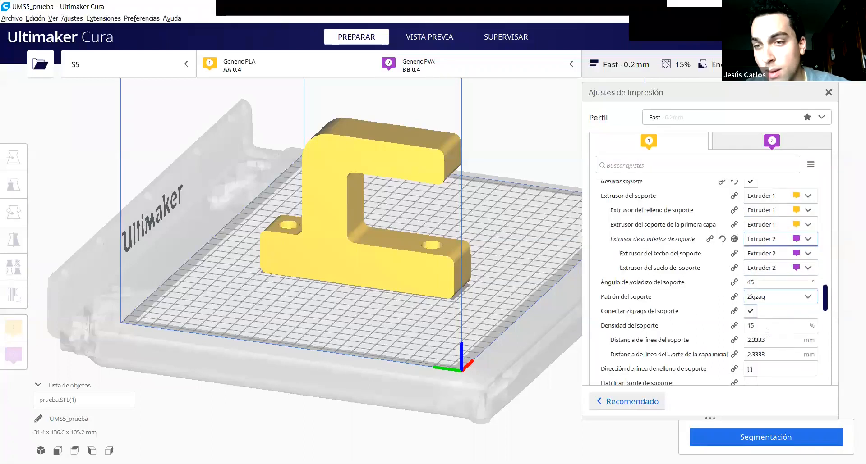
# Slice the model with supports and inspect the support under the overhanging arm in the layer preview
pyautogui.click(769, 437)
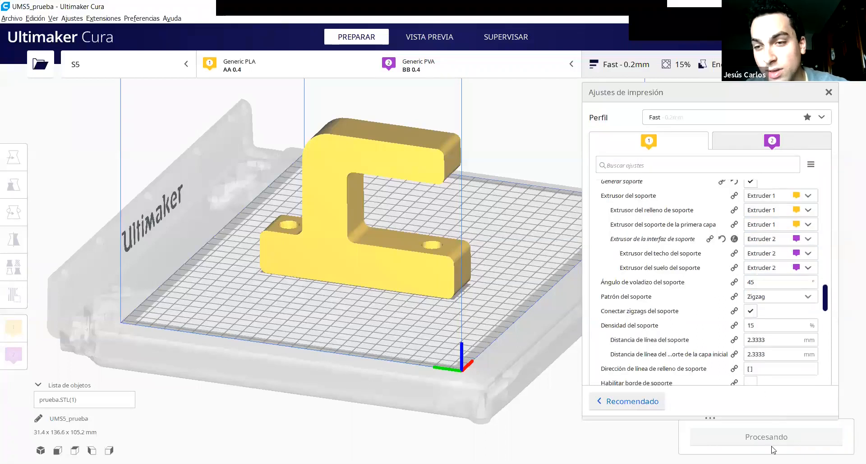
pyautogui.click(430, 36)
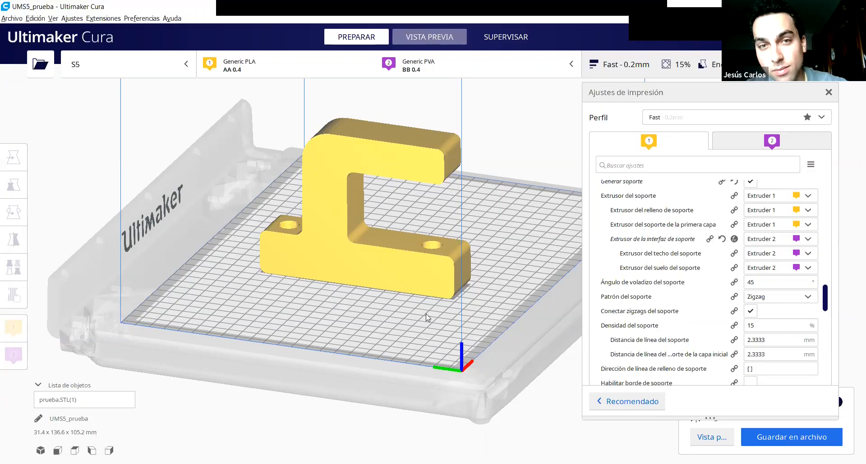
pyautogui.scroll(5, 411, 207)
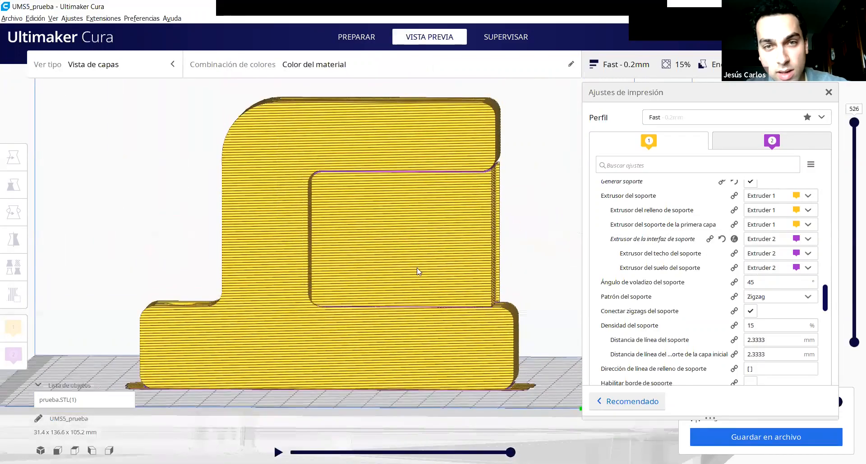
pyautogui.moveTo(422, 231); pyautogui.dragTo(417, 270, button='middle')
pyautogui.scroll(4, 407, 228)
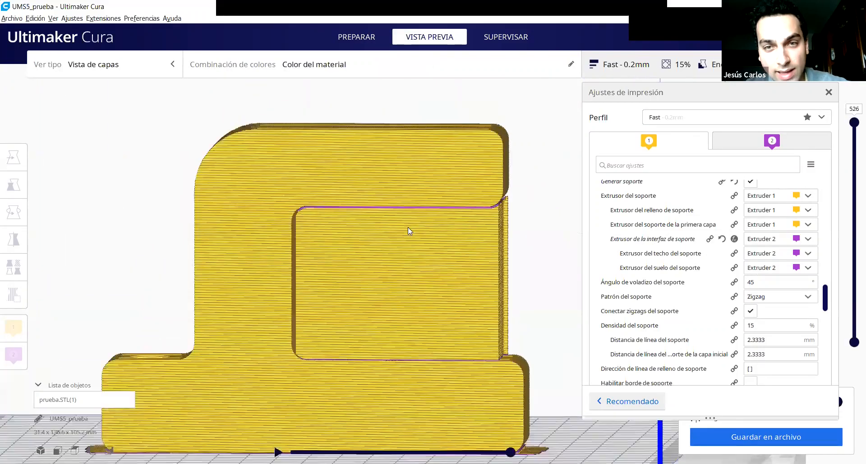
pyautogui.moveTo(403, 240); pyautogui.dragTo(334, 251, button='right')
pyautogui.moveTo(457, 209); pyautogui.dragTo(498, 231, button='right')
pyautogui.scroll(-4, 427, 223)
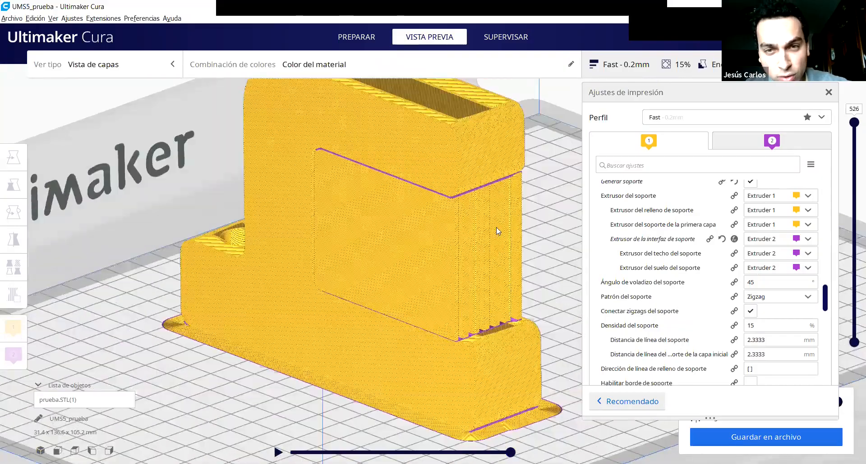
pyautogui.moveTo(374, 239); pyautogui.dragTo(301, 170, button='right')
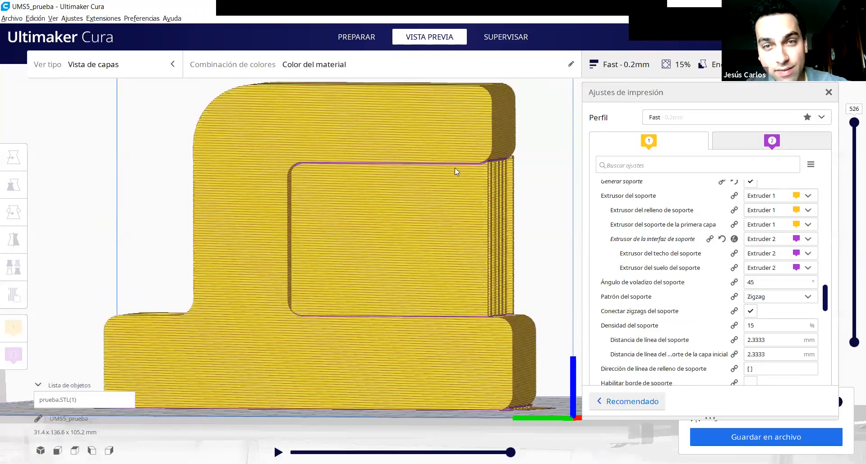
pyautogui.scroll(3, 455, 168)
# Preview the support's internal structure at layer 348 and its roof interface up to layer 401
pyautogui.moveTo(851, 130); pyautogui.dragTo(839, 203)
pyautogui.moveTo(372, 297); pyautogui.dragTo(289, 321, button='right')
pyautogui.scroll(-3, 356, 296)
pyautogui.scroll(-3, 357, 295)
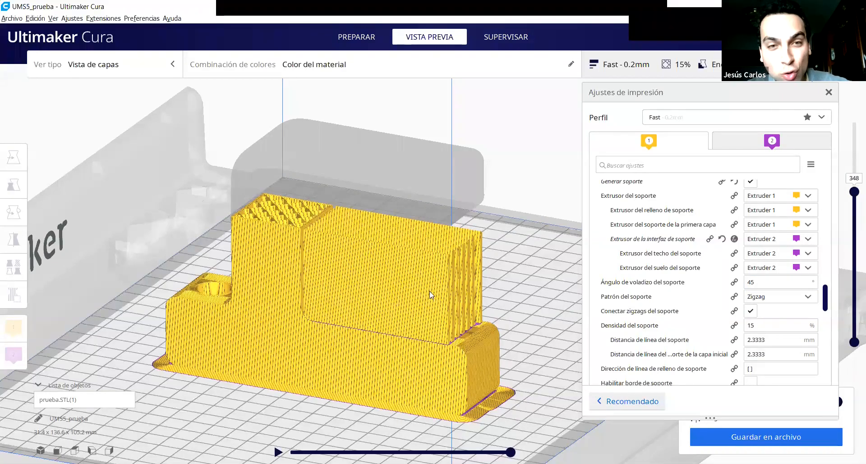
pyautogui.moveTo(424, 285); pyautogui.dragTo(451, 276, button='right')
pyautogui.moveTo(852, 190); pyautogui.dragTo(854, 169)
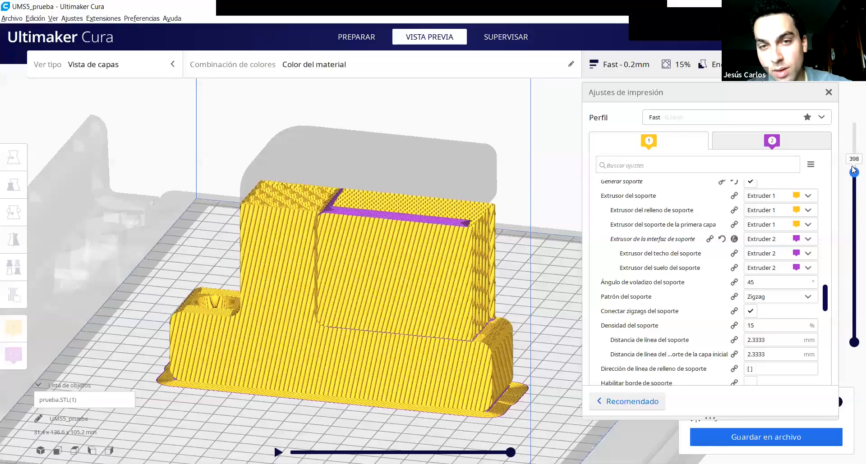
pyautogui.press('Up')
pyautogui.press('Up')
pyautogui.press('Up')
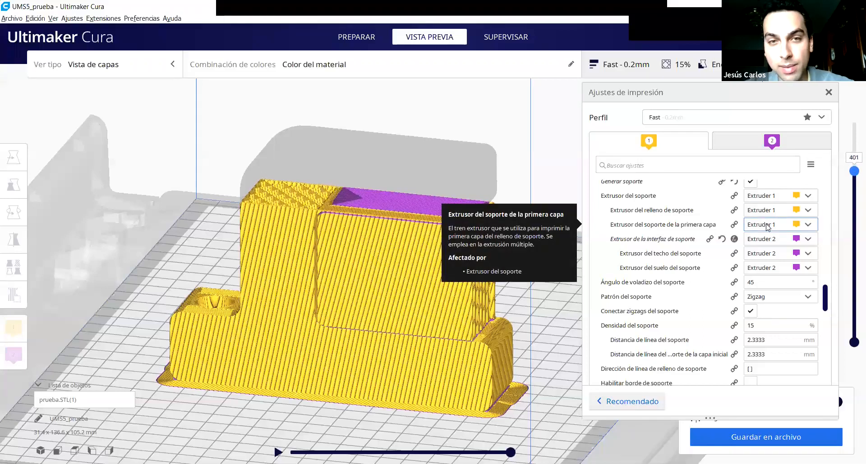
# Advance the layer preview to layer 415 to examine how the overhanging arm is printed on the support roof
pyautogui.press('Up')
pyautogui.press('Up')
pyautogui.press('Up')
pyautogui.press('Up')
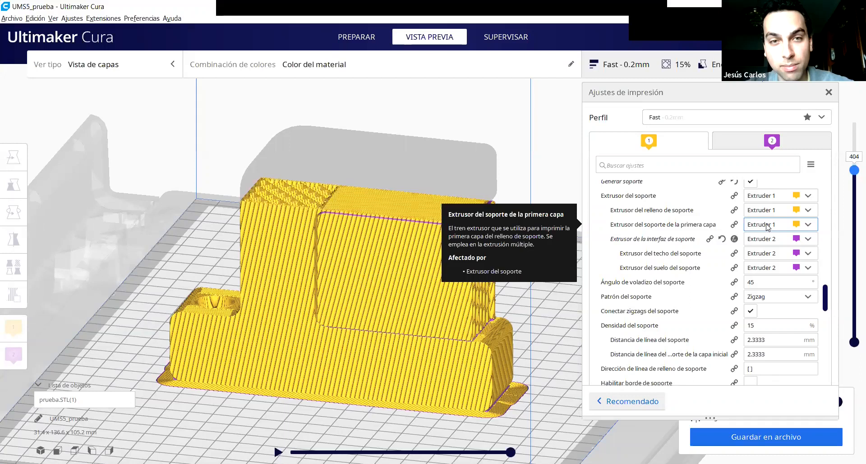
pyautogui.press('Up')
pyautogui.press('Up')
pyautogui.press('Up')
pyautogui.press('Up')
pyautogui.press('Up')
pyautogui.press('Up')
pyautogui.press('Up')
pyautogui.press('Up')
pyautogui.press('Up')
pyautogui.press('Up')
pyautogui.press('Up')
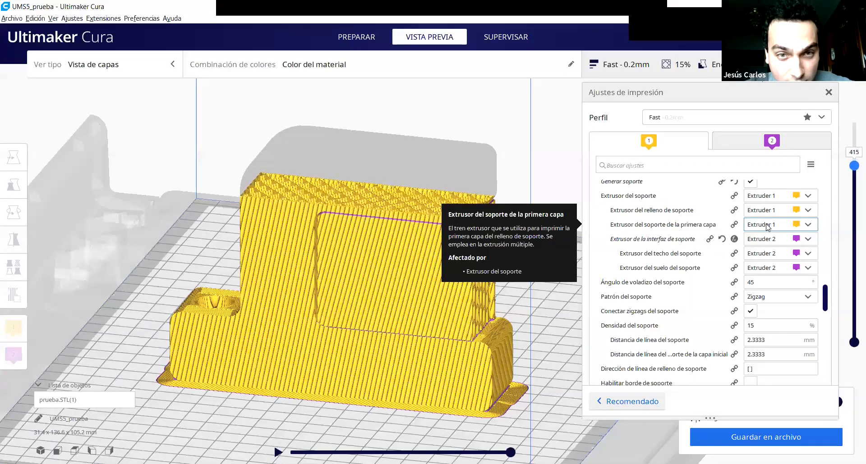
# Step the layer preview back down through the roof interface to the support body at layer 371
pyautogui.press('Down')
pyautogui.press('Down')
pyautogui.press('Down')
pyautogui.press('Down')
pyautogui.press('Down')
pyautogui.press('Down')
pyautogui.press('Down')
pyautogui.press('Down')
pyautogui.press('Down')
pyautogui.press('Down')
pyautogui.press('Down')
pyautogui.press('Down')
pyautogui.press('Down')
pyautogui.press('Down')
pyautogui.press('Down')
pyautogui.press('Down')
pyautogui.press('Down')
pyautogui.press('Down')
pyautogui.press('Down')
pyautogui.press('Down')
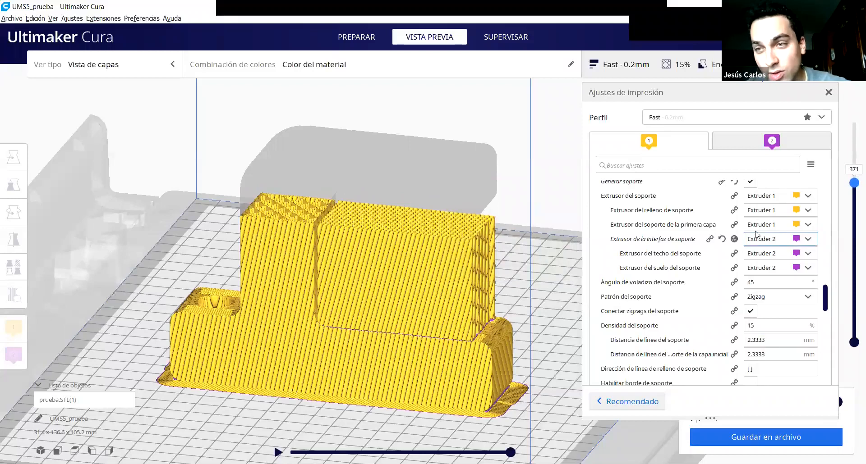
# Preview the support's floor interface on top of the model's base, from layer 144 up to layer 151
pyautogui.moveTo(852, 188); pyautogui.dragTo(837, 279)
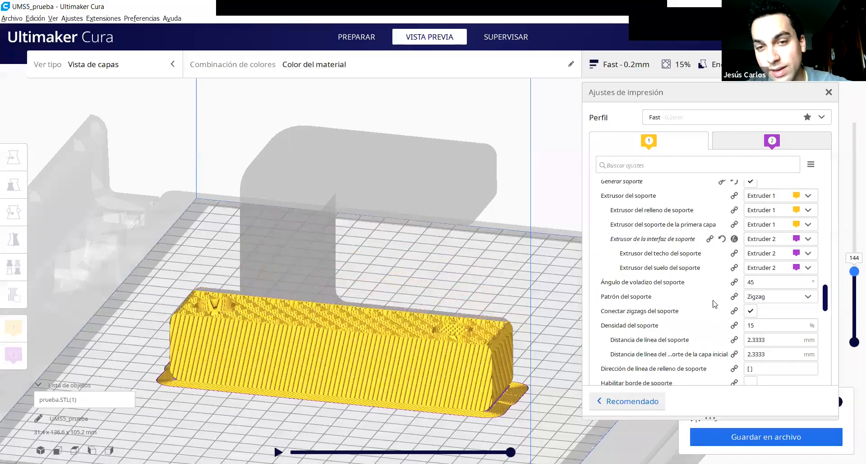
pyautogui.press('Up')
pyautogui.press('Up')
pyautogui.press('Up')
pyautogui.press('Up')
pyautogui.press('Up')
pyautogui.press('Up')
pyautogui.press('Up')
pyautogui.press('Down')
pyautogui.press('Down')
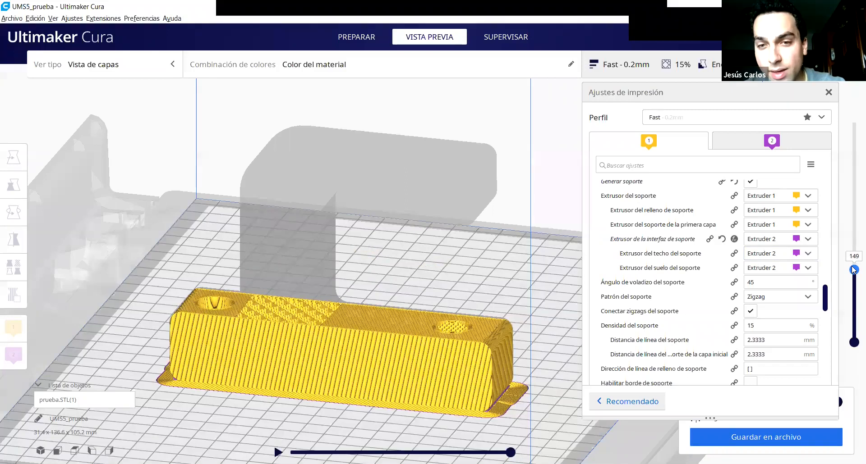
pyautogui.press('Up')
pyautogui.press('Up')
pyautogui.press('Up')
pyautogui.press('Up')
pyautogui.press('Up')
pyautogui.press('Up')
pyautogui.press('Up')
pyautogui.press('Up')
pyautogui.press('Up')
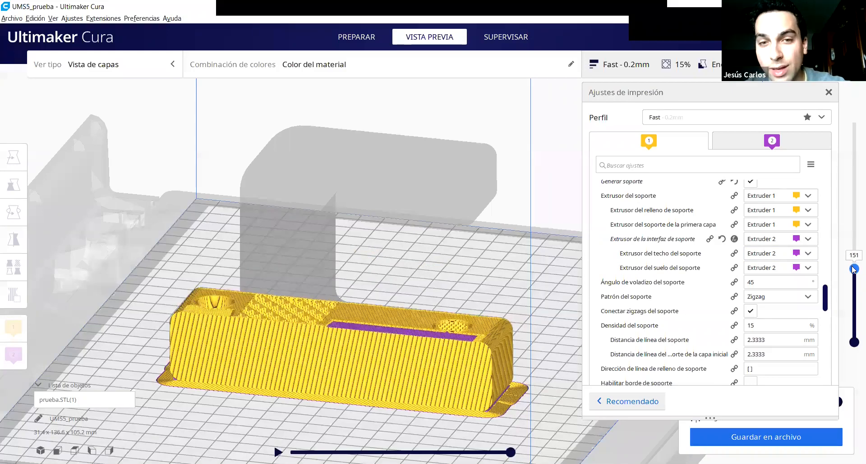
# Set Grosor de la interfaz del soporte to 1 mm, slice the model and preview it up to layer 489
pyautogui.moveTo(852, 267); pyautogui.dragTo(854, 225)
pyautogui.scroll(-2, 763, 255)
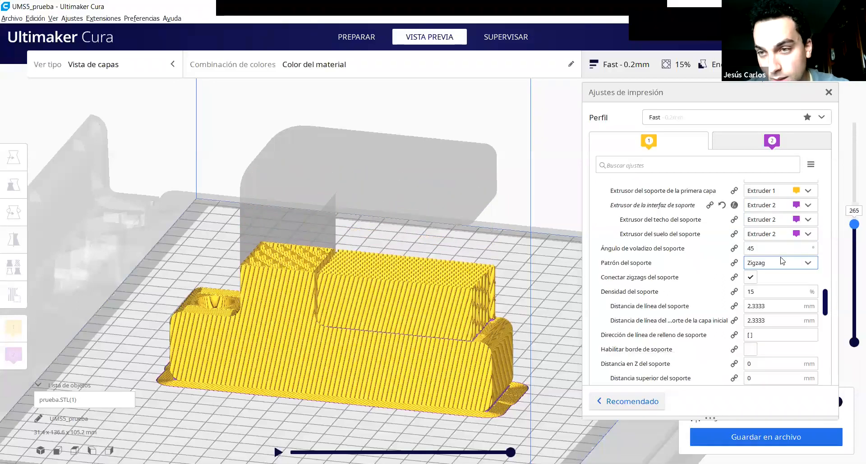
pyautogui.scroll(-5, 783, 299)
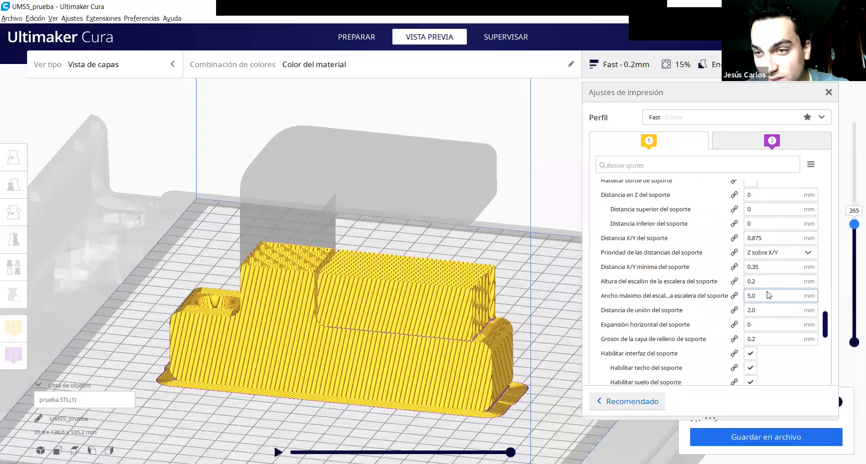
pyautogui.scroll(-5, 767, 294)
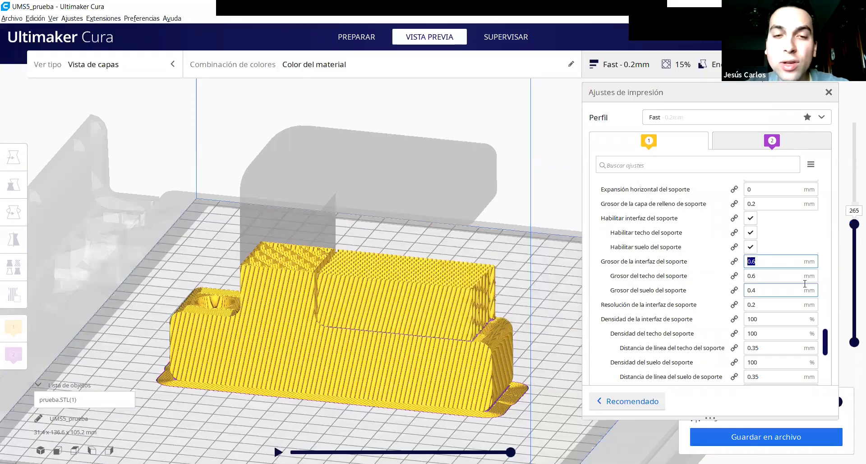
pyautogui.write('1')
pyautogui.click(738, 435)
pyautogui.scroll(1, 424, 302)
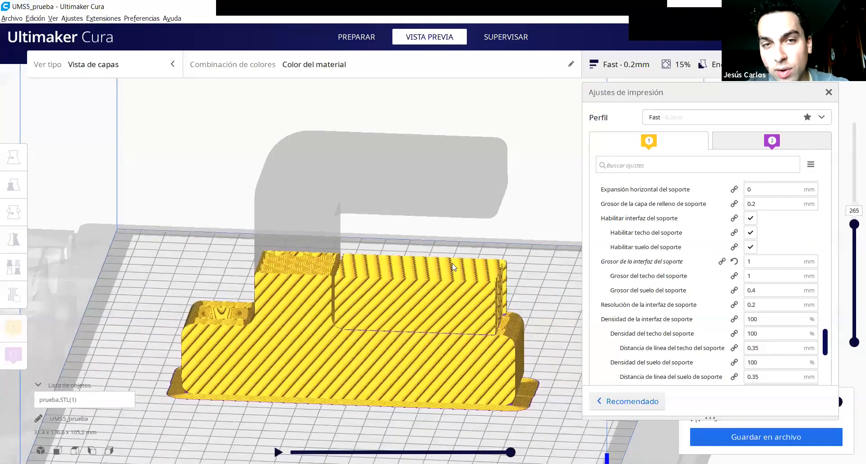
pyautogui.moveTo(853, 228); pyautogui.dragTo(854, 146)
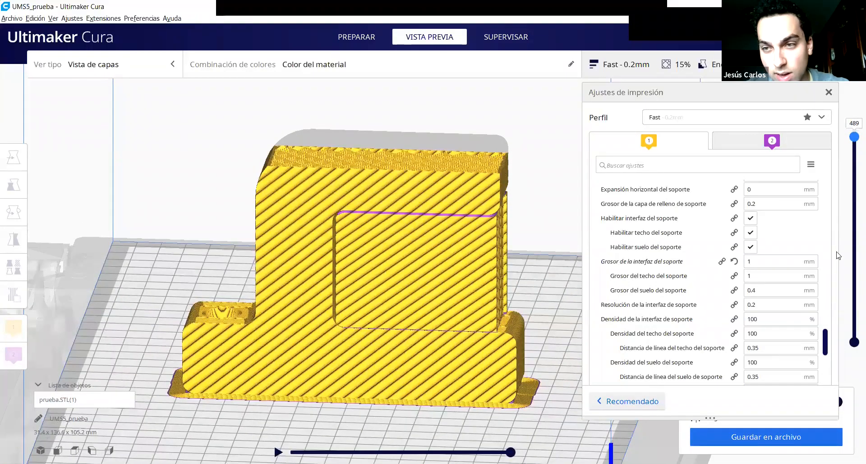
# Set Grosor del suelo del soporte to 0.8 mm, slice the model and preview it at layer 407
pyautogui.click(766, 305)
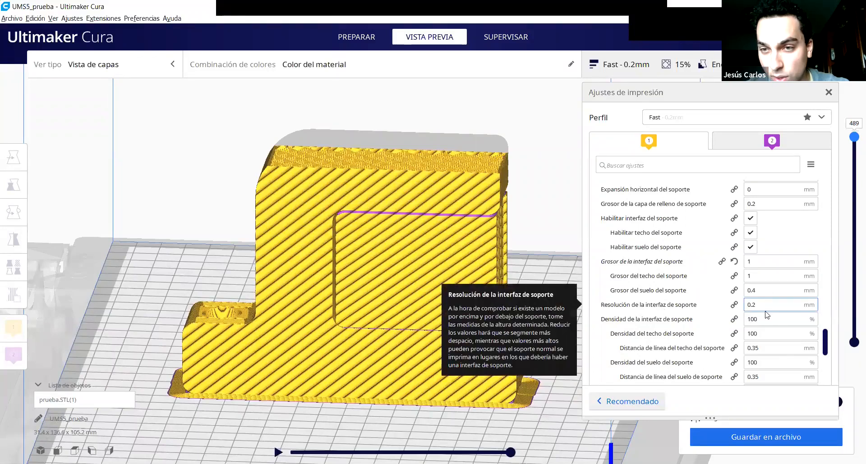
pyautogui.click(763, 291)
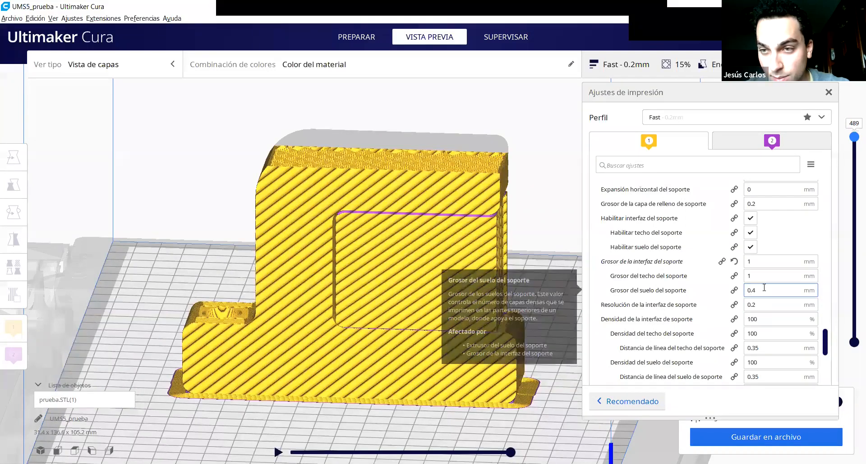
pyautogui.write('0')
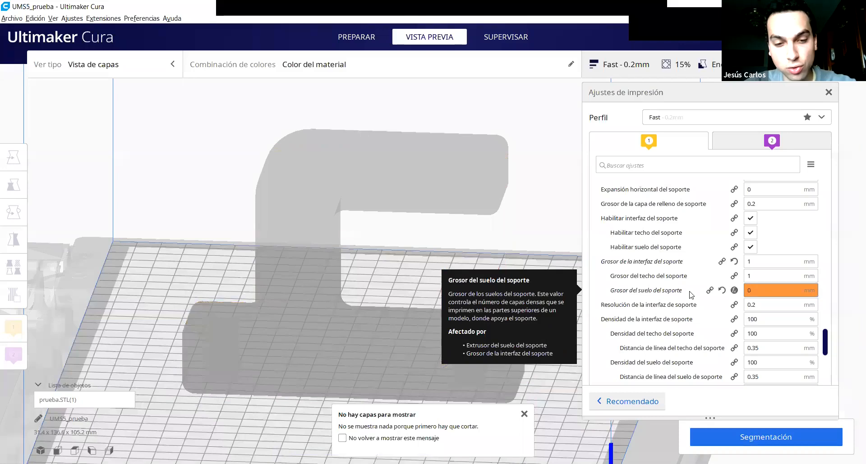
pyautogui.write('.8')
pyautogui.click(759, 436)
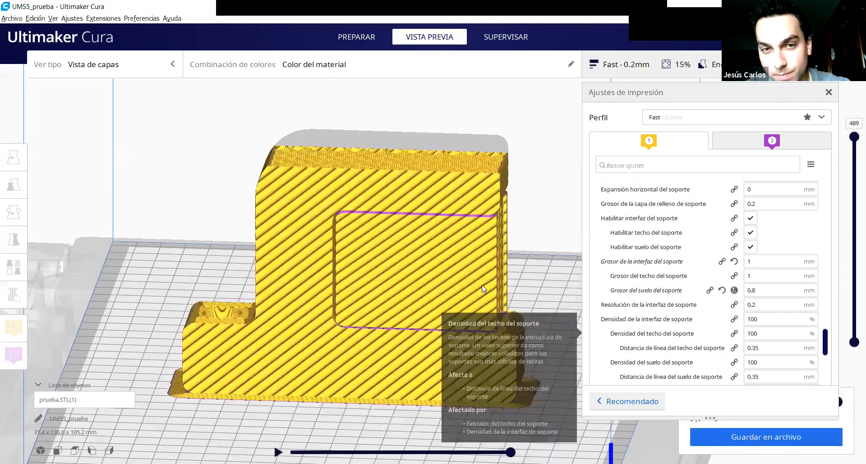
pyautogui.moveTo(852, 148); pyautogui.dragTo(853, 175)
# Review the support interface's density and pattern settings and preview the whole sliced model from the side
pyautogui.scroll(-3, 720, 299)
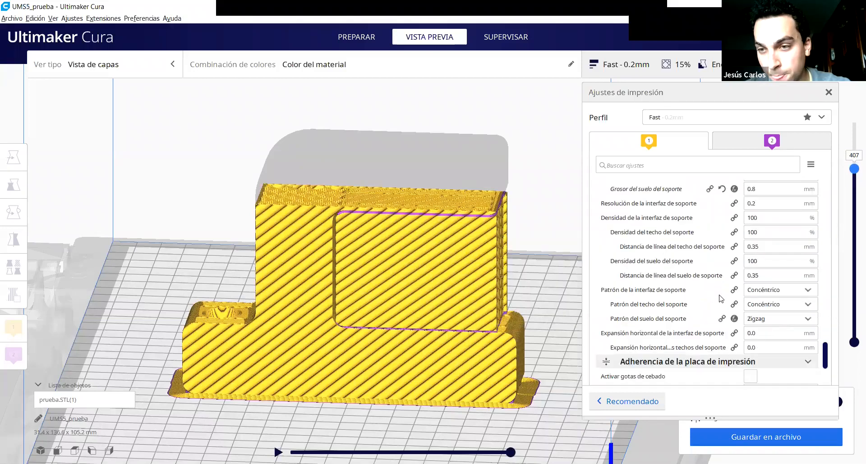
pyautogui.scroll(-3, 720, 301)
pyautogui.scroll(9, 717, 305)
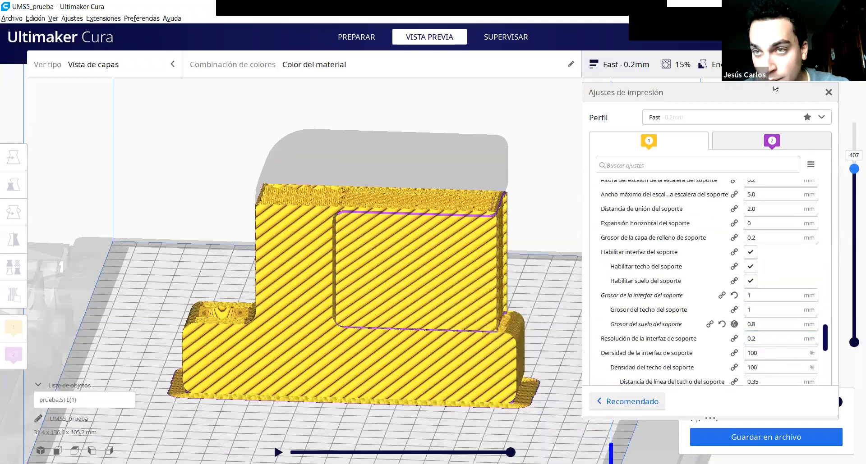
pyautogui.click(717, 65)
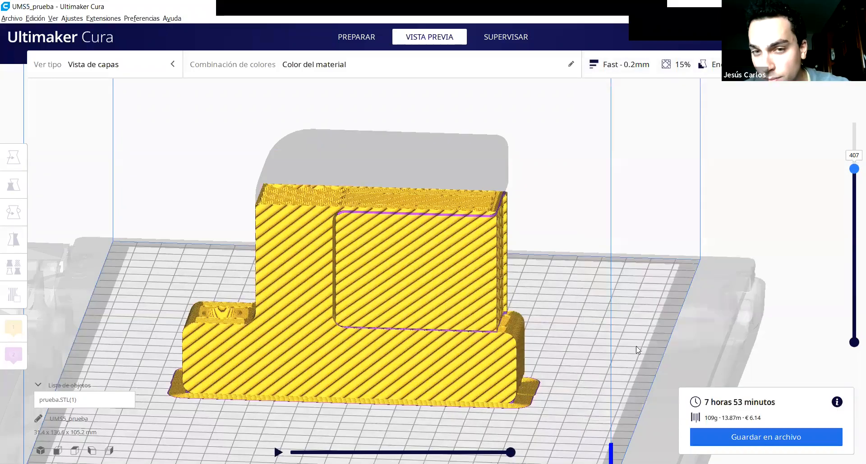
pyautogui.moveTo(520, 246); pyautogui.dragTo(520, 232, button='right')
pyautogui.moveTo(853, 167); pyautogui.dragTo(853, 122)
# Set Extrusor del soporte to Extruder 2 and slice the model
pyautogui.click(695, 67)
pyautogui.scroll(10, 748, 253)
pyautogui.click(789, 232)
pyautogui.click(781, 257)
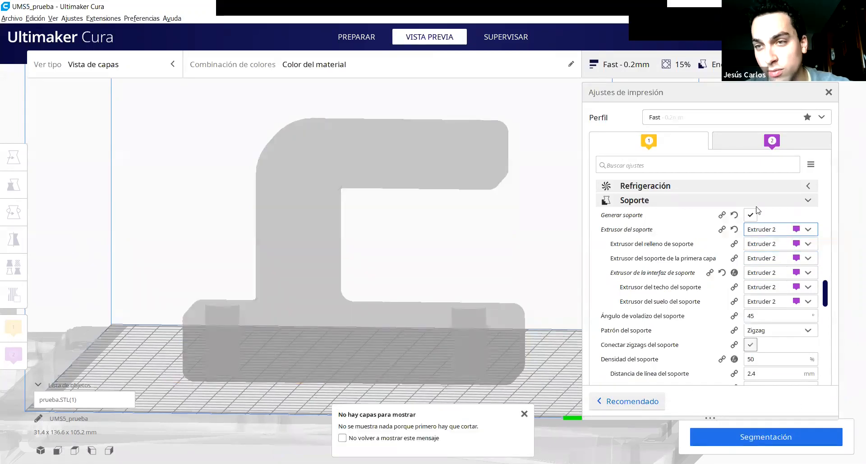
pyautogui.click(752, 436)
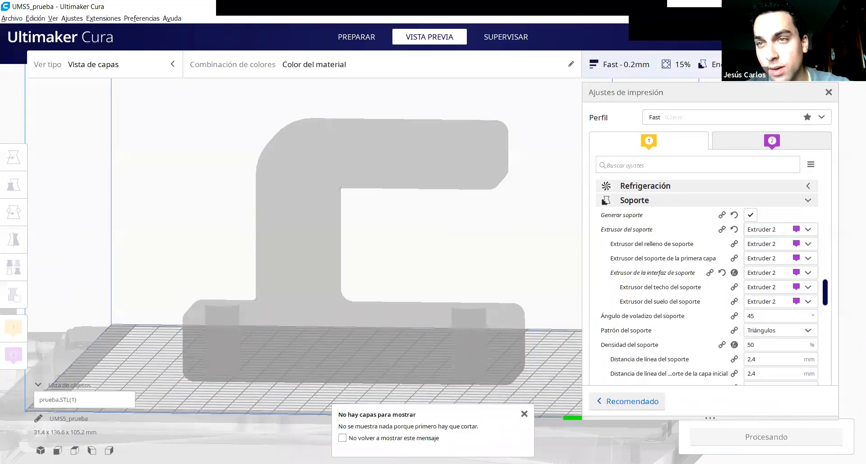
pyautogui.click(828, 92)
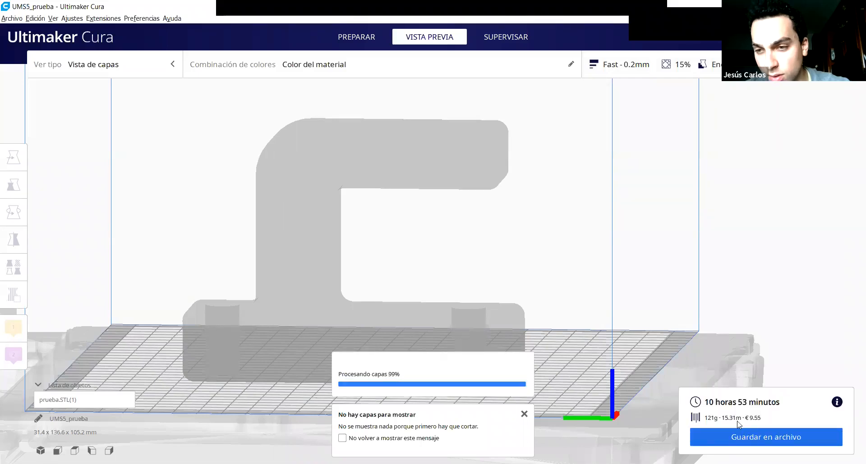
# Inspect the Extruder 2 support's internal structure at layer 386 from several angles and return the preview to layer 526
pyautogui.scroll(3, 762, 298)
pyautogui.moveTo(739, 240); pyautogui.dragTo(852, 142, button='right')
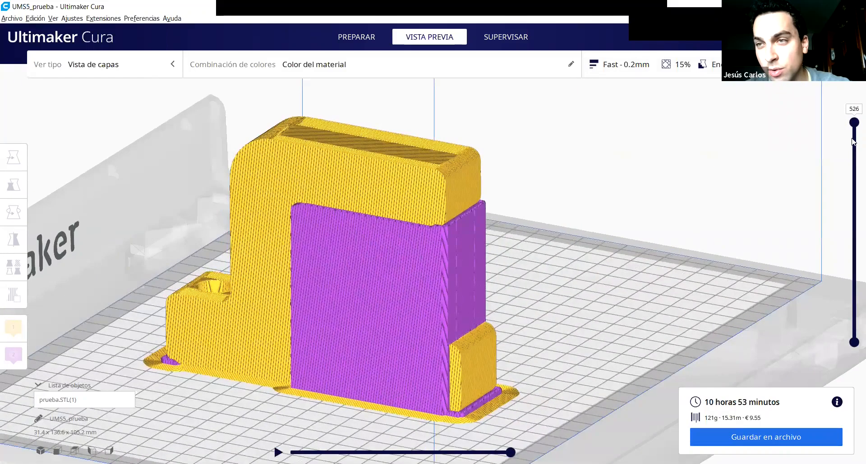
pyautogui.moveTo(854, 120); pyautogui.dragTo(840, 178)
pyautogui.moveTo(451, 316); pyautogui.dragTo(319, 370, button='right')
pyautogui.moveTo(309, 322); pyautogui.dragTo(401, 346, button='right')
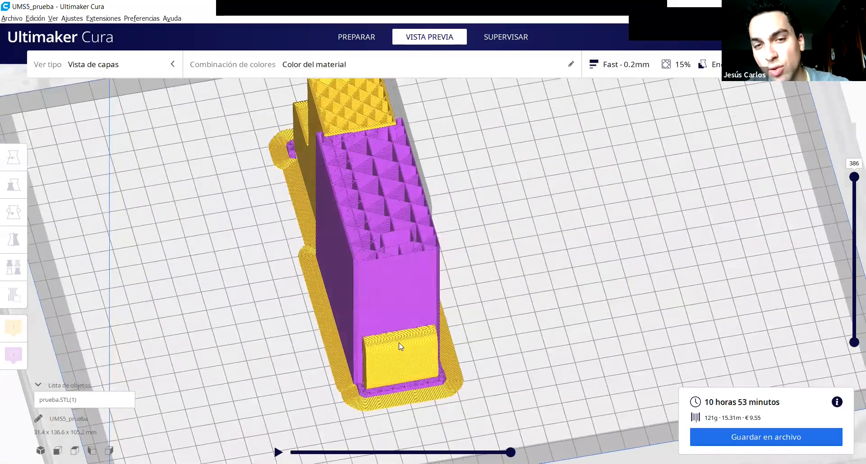
pyautogui.moveTo(354, 317); pyautogui.dragTo(322, 173, button='right')
pyautogui.moveTo(493, 266); pyautogui.dragTo(799, 174, button='right')
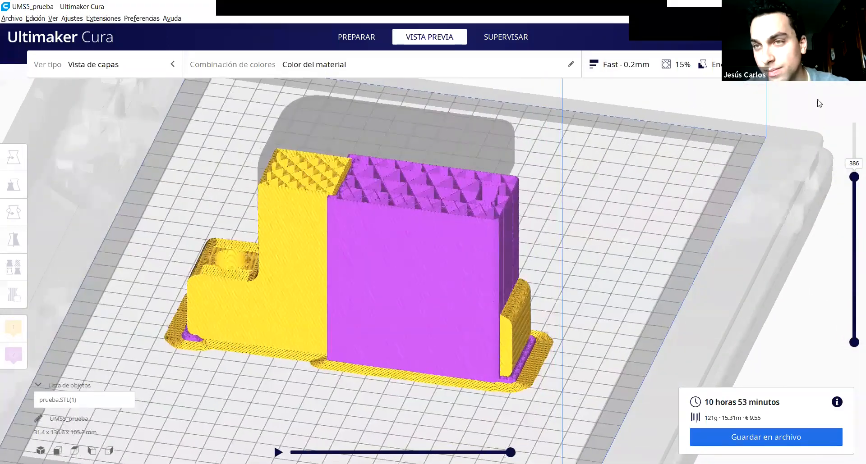
pyautogui.moveTo(315, 246); pyautogui.dragTo(780, 186, button='right')
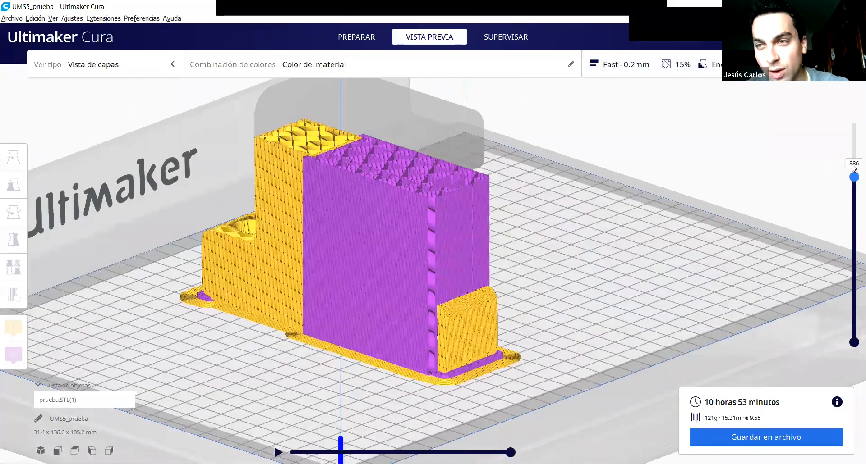
pyautogui.moveTo(854, 175); pyautogui.dragTo(853, 121)
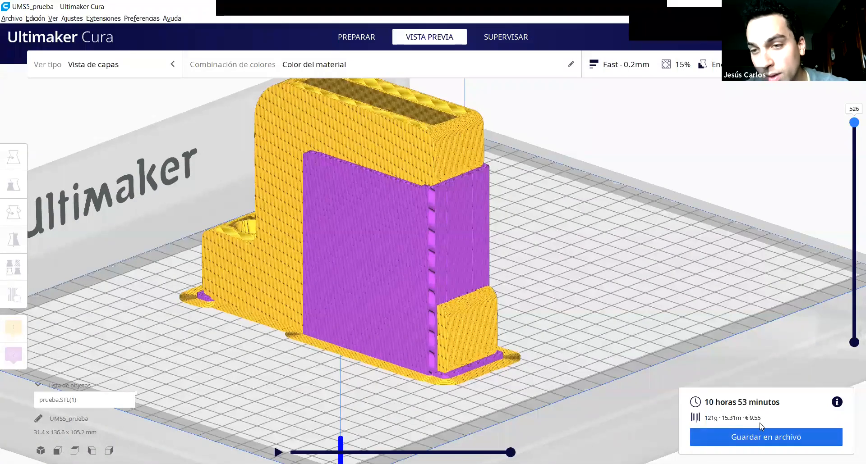
pyautogui.moveTo(853, 123)
pyautogui.mouseDown()
pyautogui.moveTo(854, 132)
pyautogui.moveTo(853, 122)
pyautogui.mouseUp()
# Set Extrusor del soporte back to Extruder 1 and slice the model
pyautogui.click(623, 65)
pyautogui.click(780, 230)
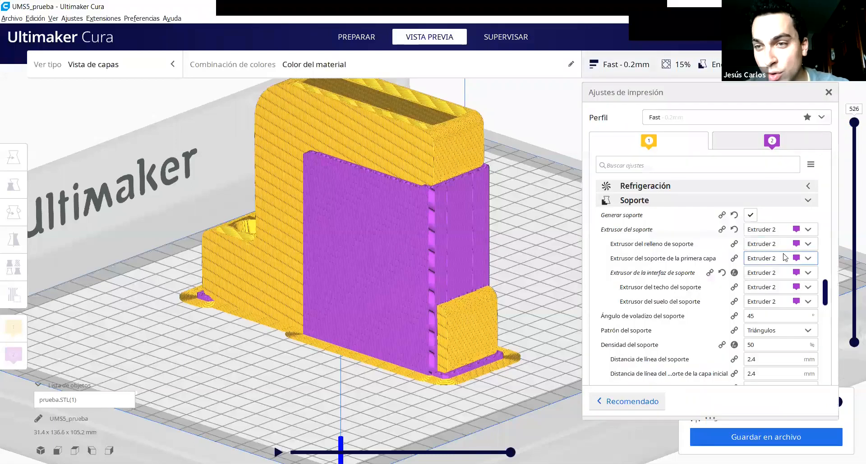
pyautogui.click(779, 245)
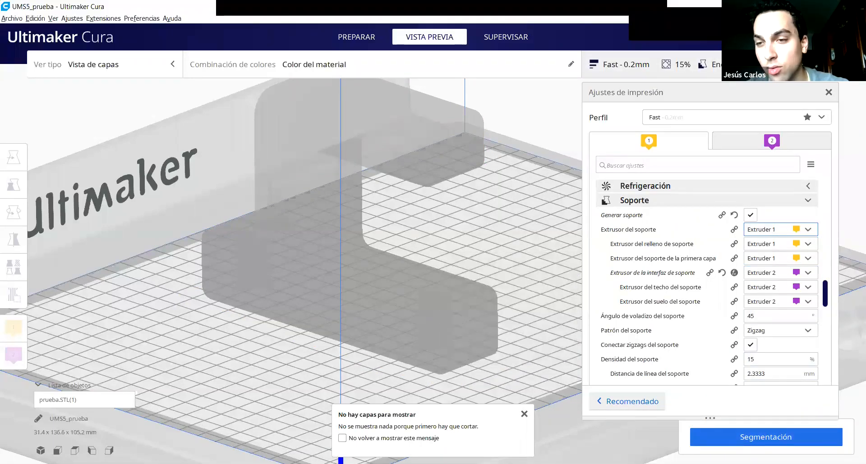
pyautogui.click(786, 439)
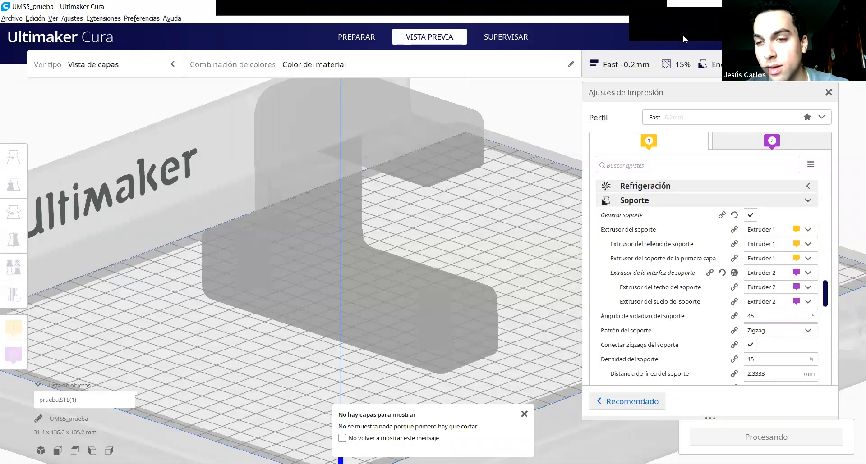
pyautogui.click(828, 92)
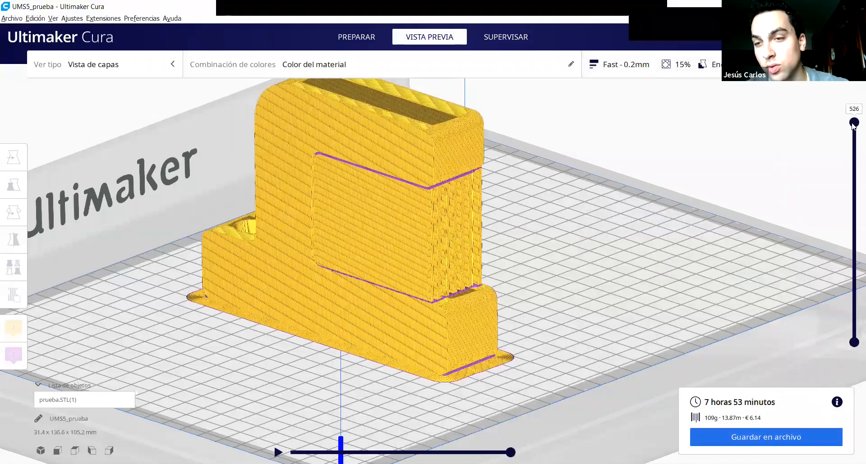
# Inspect the sliced model's support and its interface layers from the side, above and front
pyautogui.moveTo(569, 195); pyautogui.dragTo(551, 242, button='right')
pyautogui.scroll(-3, 552, 243)
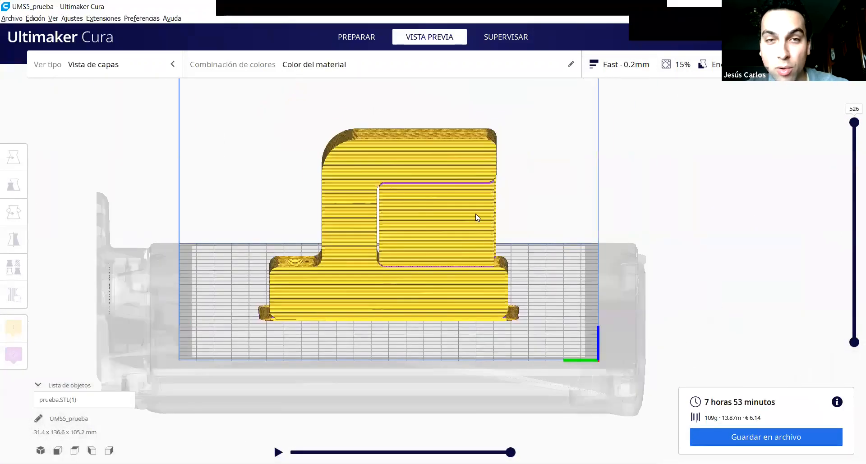
pyautogui.moveTo(479, 364); pyautogui.dragTo(244, 421, button='right')
pyautogui.moveTo(507, 305); pyautogui.dragTo(532, 304, button='right')
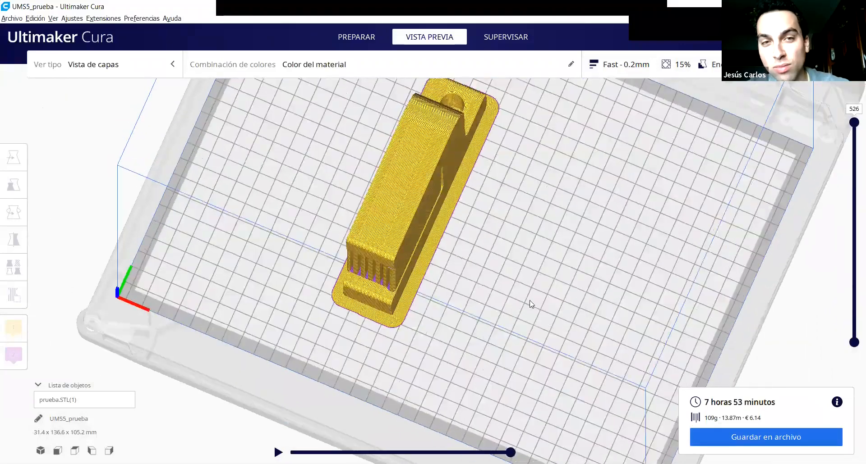
pyautogui.moveTo(598, 288); pyautogui.dragTo(606, 275, button='middle')
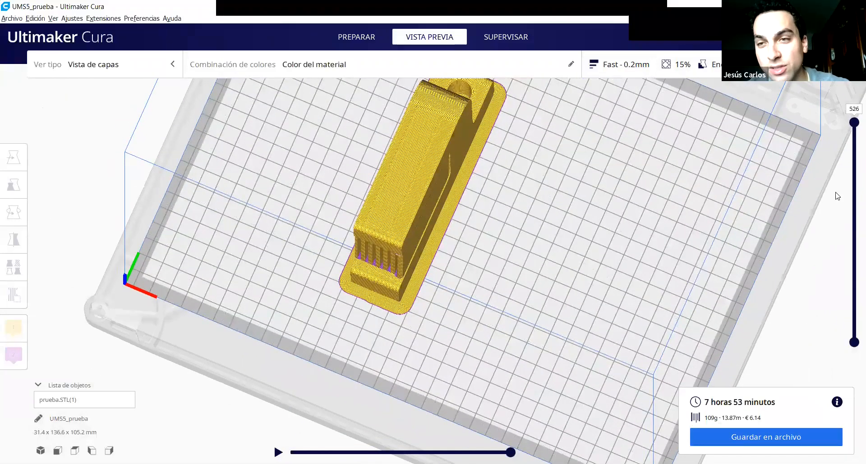
pyautogui.moveTo(586, 248); pyautogui.dragTo(637, 291, button='right')
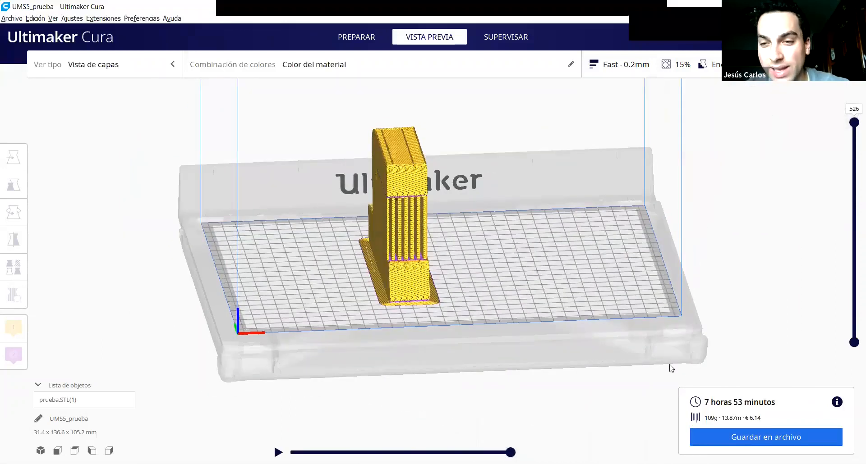
pyautogui.scroll(2, 663, 373)
pyautogui.moveTo(545, 334); pyautogui.dragTo(697, 344, button='right')
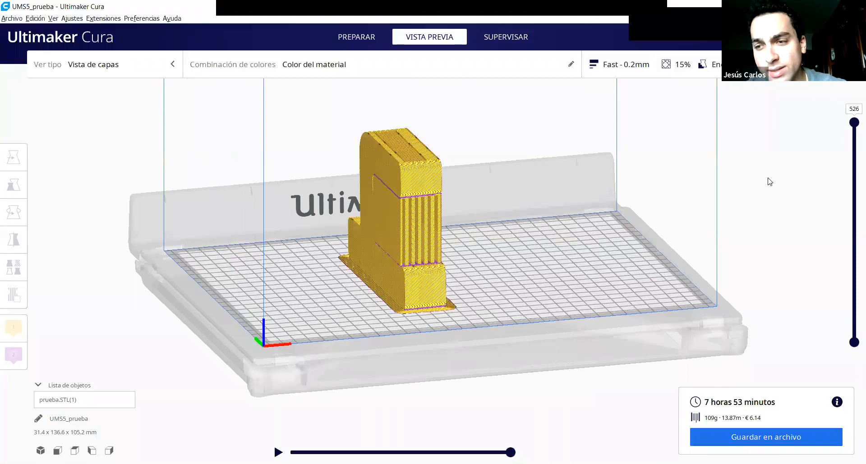
# Examine how the Extruder 1 support and its Extruder 2 interface fill the model's opening, from the side and obliquely above
pyautogui.moveTo(473, 211); pyautogui.dragTo(432, 251, button='right')
pyautogui.scroll(1, 432, 249)
pyautogui.moveTo(432, 248); pyautogui.dragTo(511, 286, button='middle')
pyautogui.scroll(2, 485, 255)
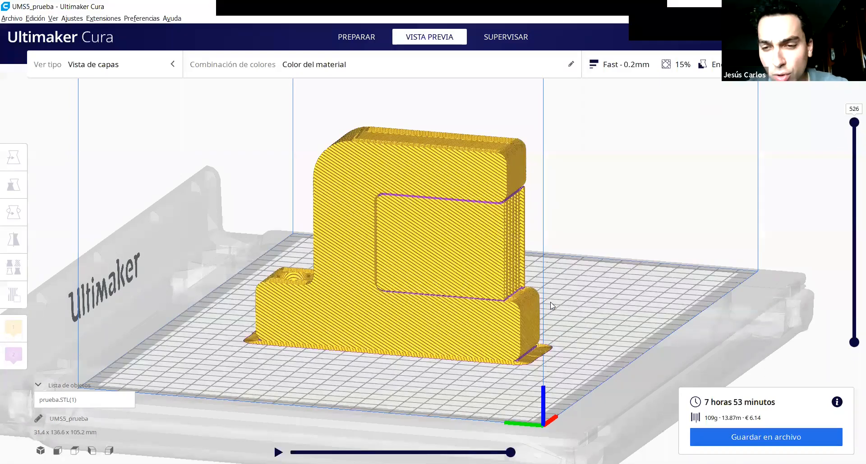
pyautogui.moveTo(625, 305); pyautogui.dragTo(605, 310, button='right')
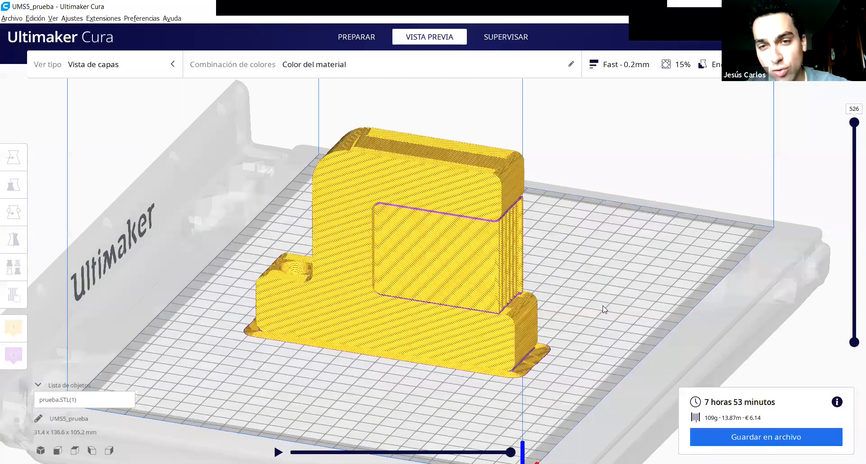
pyautogui.moveTo(714, 209); pyautogui.dragTo(662, 278, button='right')
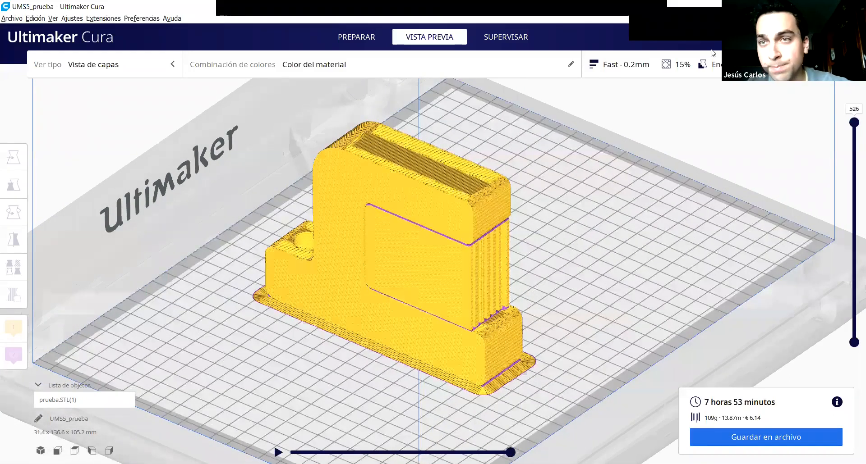
pyautogui.moveTo(728, 258); pyautogui.dragTo(790, 192, button='right')
pyautogui.moveTo(790, 192); pyautogui.dragTo(840, 107, button='middle')
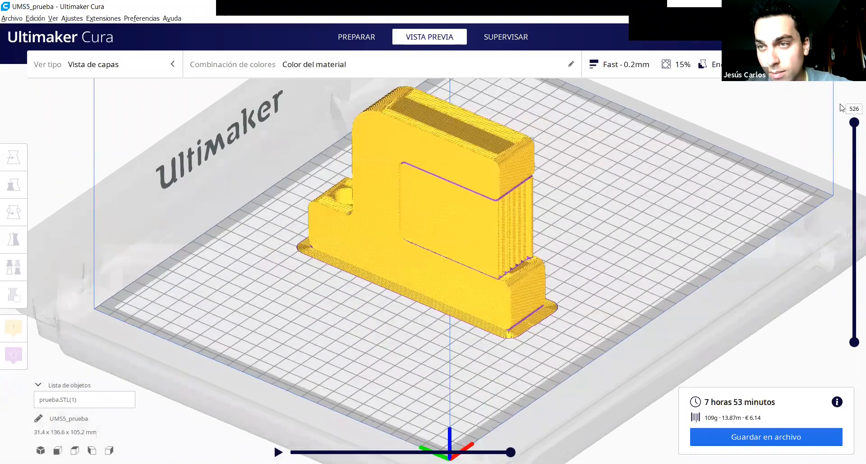
# Set Extrusor del soporte to Extruder 2 in the print settings
pyautogui.click(769, 68)
pyautogui.scroll(-3, 773, 291)
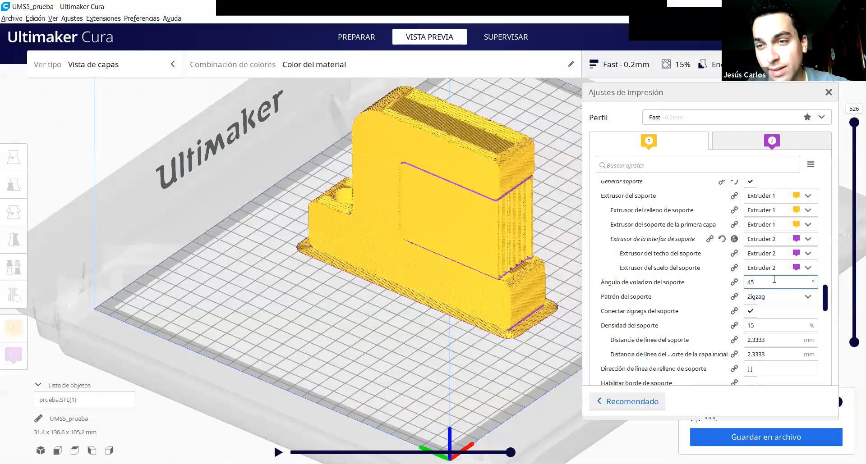
pyautogui.scroll(-1, 772, 297)
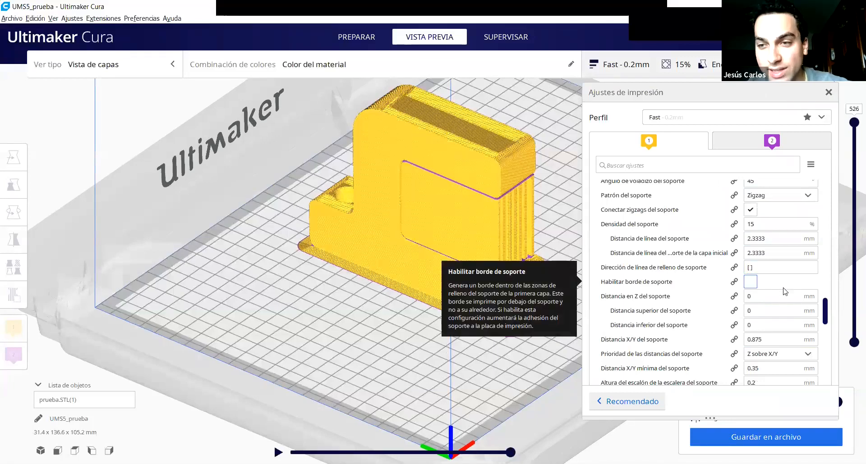
pyautogui.scroll(3, 784, 292)
pyautogui.click(776, 196)
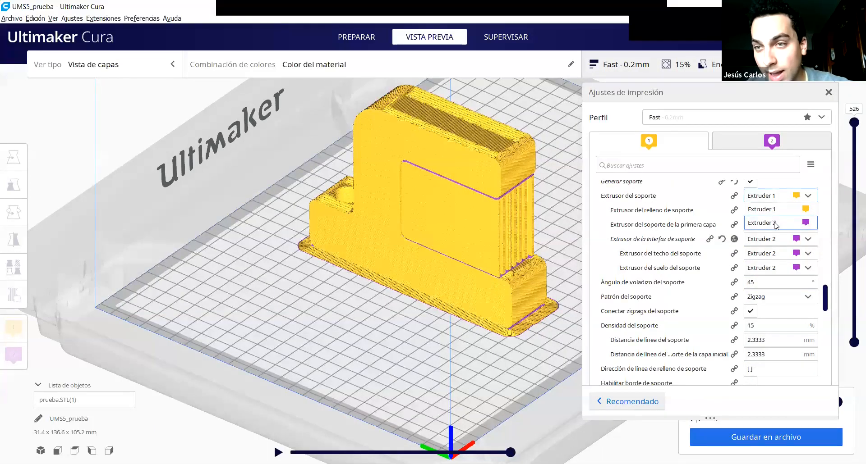
pyautogui.click(777, 222)
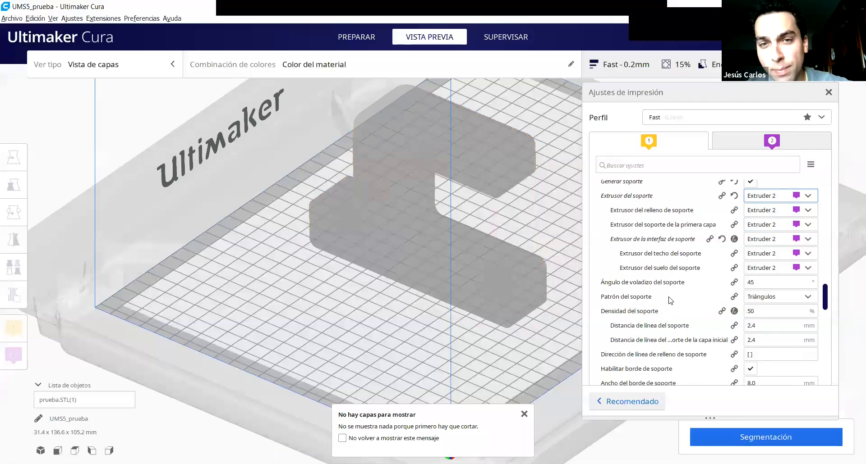
# Set Expansión horizontal del soporte to 0 mm and slice the model
pyautogui.moveTo(822, 295); pyautogui.dragTo(826, 363)
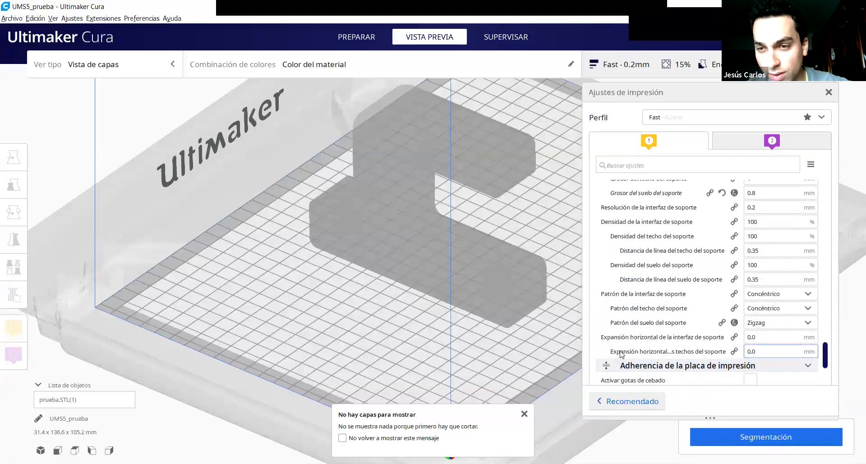
pyautogui.moveTo(620, 350)
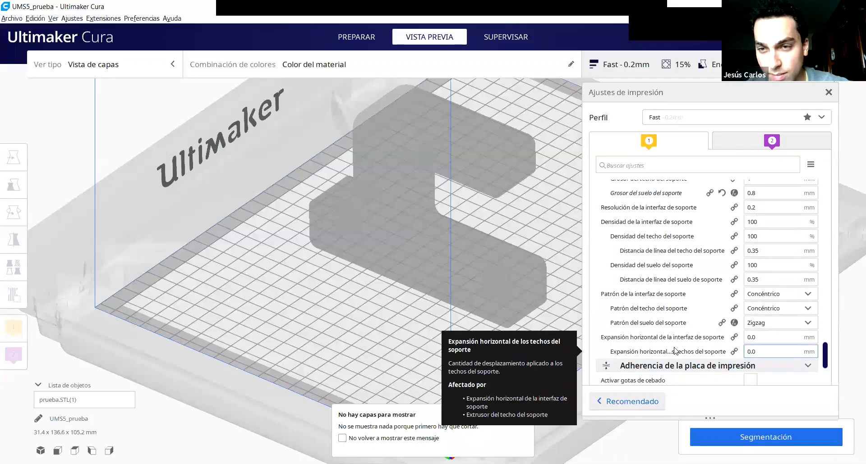
pyautogui.scroll(2, 656, 322)
pyautogui.scroll(5, 656, 322)
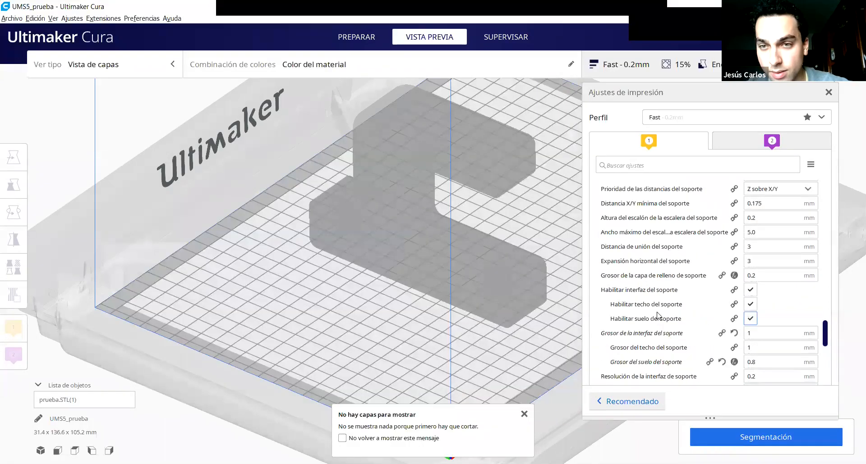
pyautogui.moveTo(669, 266)
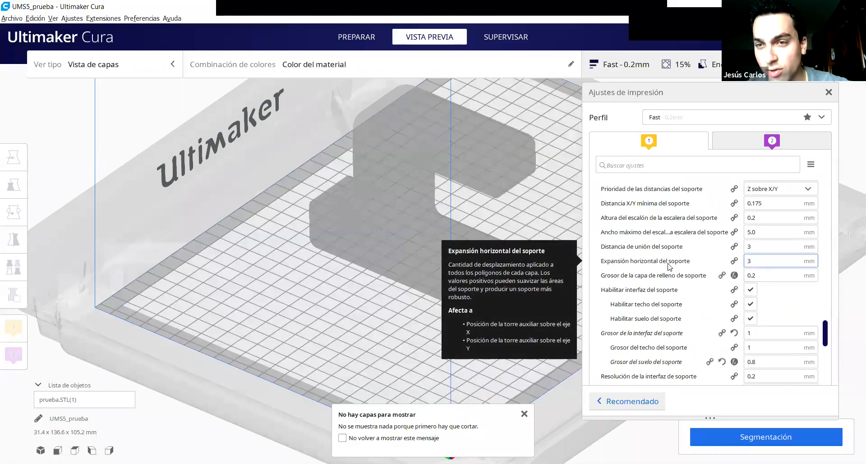
pyautogui.doubleClick(770, 262)
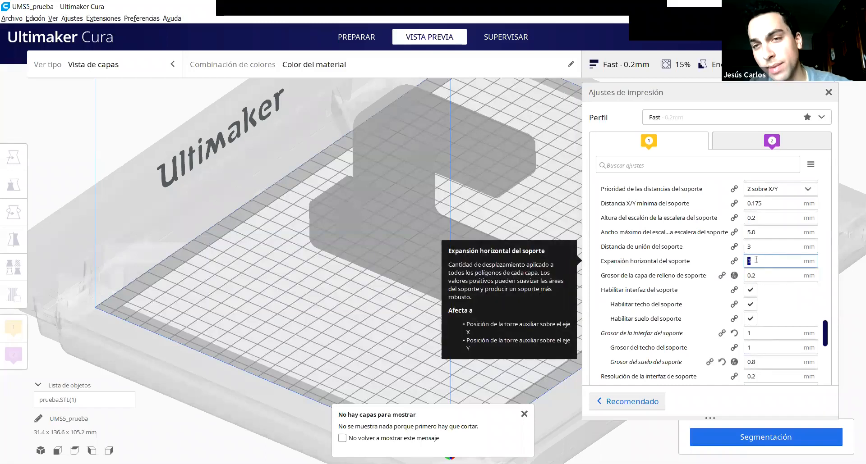
pyautogui.write('0')
pyautogui.click(777, 435)
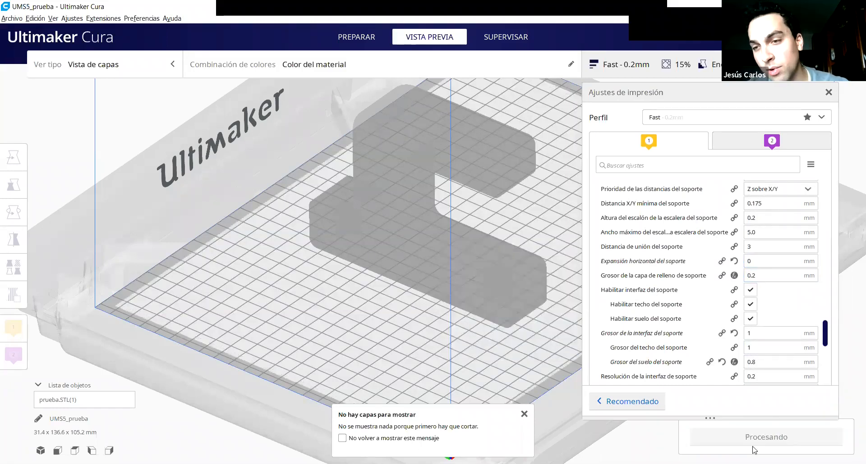
# Examine the support from outside, and its internal structure at layers 247 and 281 from several angles
pyautogui.moveTo(507, 309); pyautogui.dragTo(427, 192, button='right')
pyautogui.moveTo(477, 232); pyautogui.dragTo(423, 234, button='right')
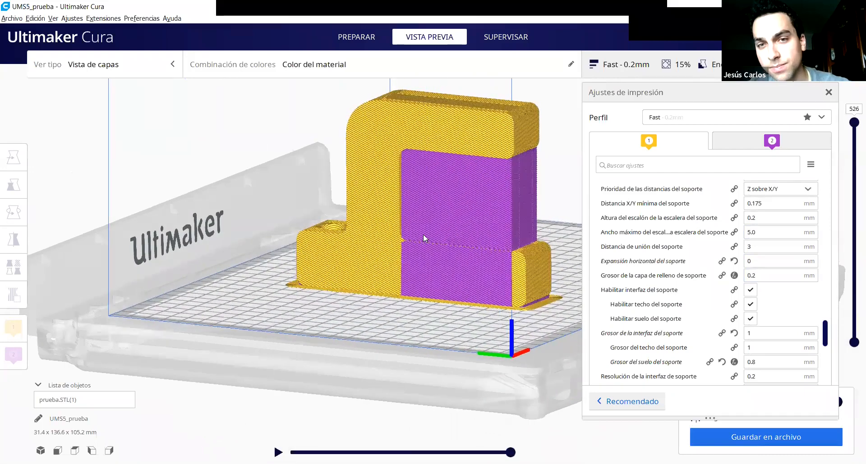
pyautogui.moveTo(853, 123); pyautogui.dragTo(854, 232)
pyautogui.moveTo(493, 239); pyautogui.dragTo(495, 294, button='right')
pyautogui.moveTo(572, 319); pyautogui.dragTo(346, 255, button='right')
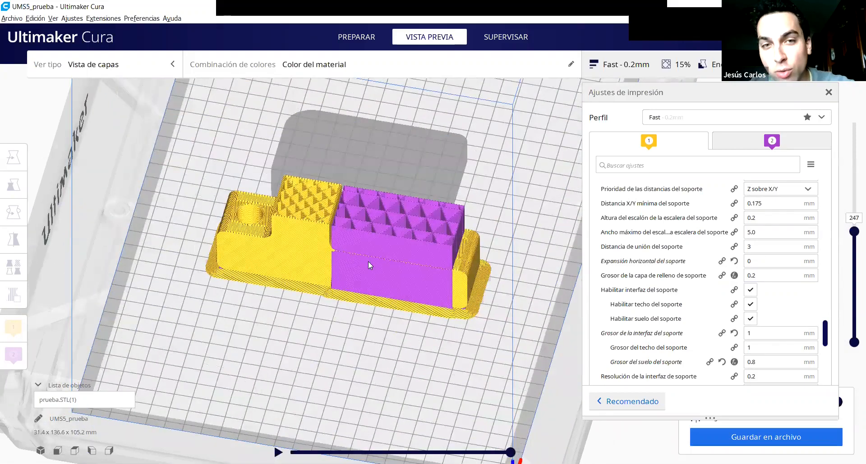
pyautogui.scroll(5, 445, 223)
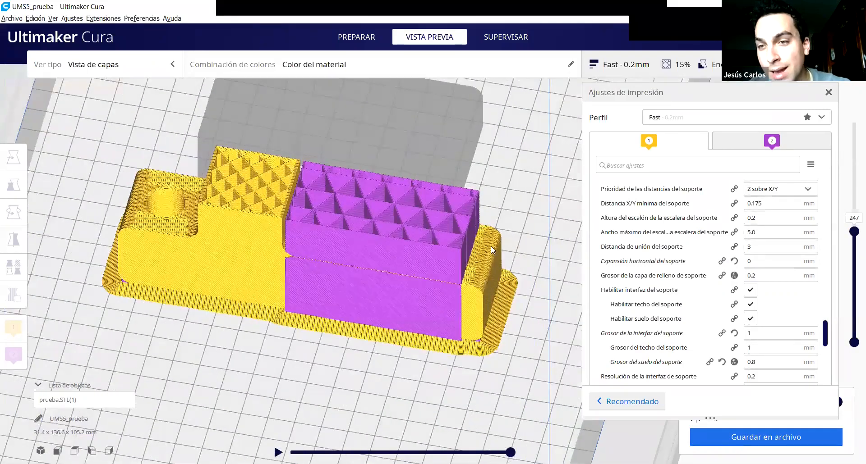
pyautogui.moveTo(443, 291); pyautogui.dragTo(419, 301, button='right')
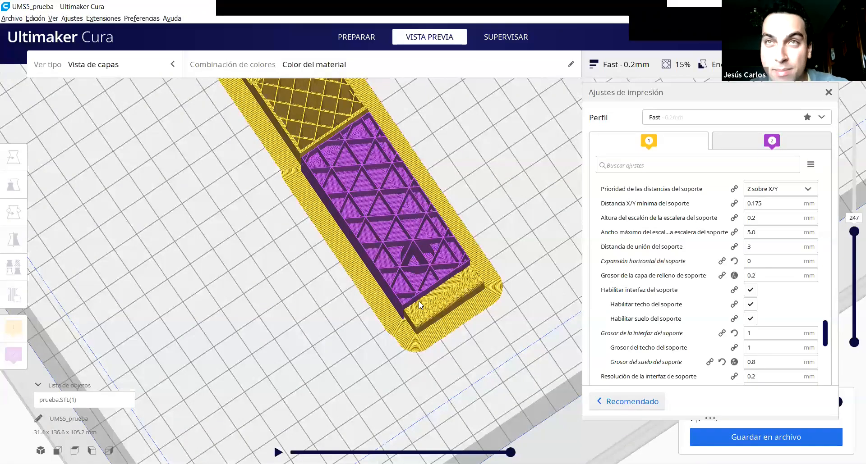
pyautogui.moveTo(360, 177); pyautogui.dragTo(490, 184, button='right')
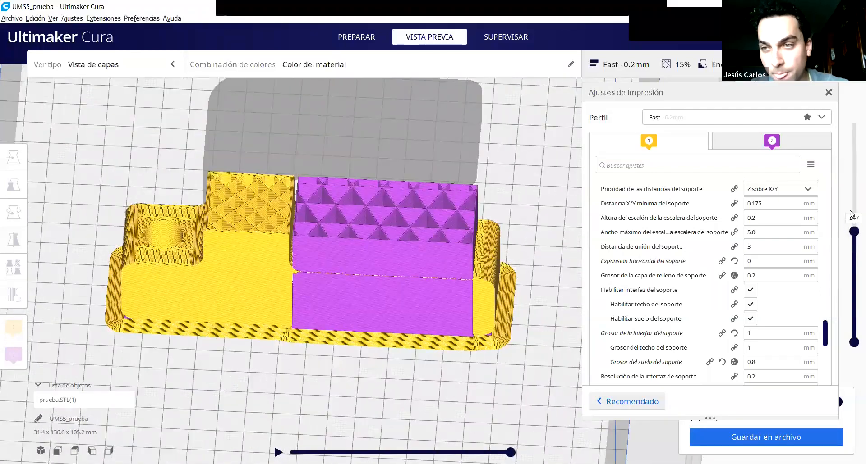
pyautogui.click(852, 232)
pyautogui.moveTo(852, 234)
pyautogui.mouseDown()
pyautogui.moveTo(853, 245)
pyautogui.moveTo(853, 218)
pyautogui.mouseUp()
pyautogui.moveTo(378, 285); pyautogui.dragTo(432, 223, button='right')
# Set Patrón del soporte to Giroide and slice the model
pyautogui.scroll(-1, 785, 315)
pyautogui.scroll(5, 795, 330)
pyautogui.scroll(2, 794, 326)
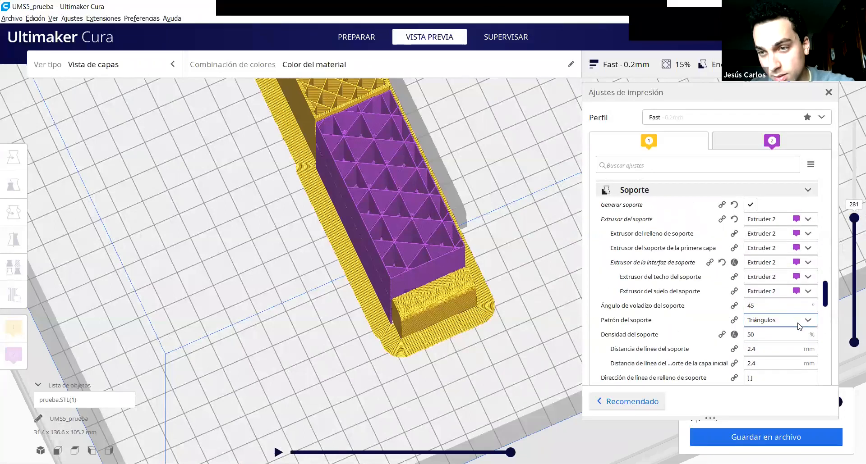
pyautogui.click(794, 321)
pyautogui.click(791, 417)
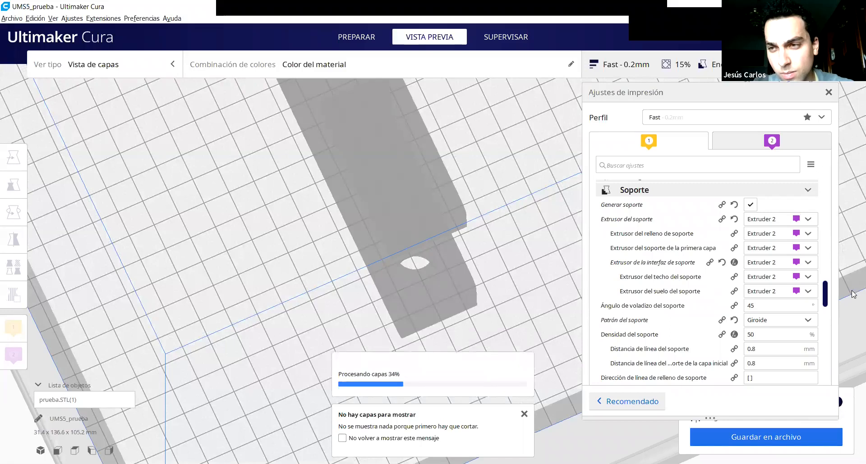
# Return the preview to layer 526, close the print settings and examine the gyroid support from the front and side
pyautogui.moveTo(852, 219); pyautogui.dragTo(851, 109)
pyautogui.moveTo(362, 347); pyautogui.dragTo(461, 433, button='right')
pyautogui.scroll(-5, 396, 304)
pyautogui.scroll(1, 461, 433)
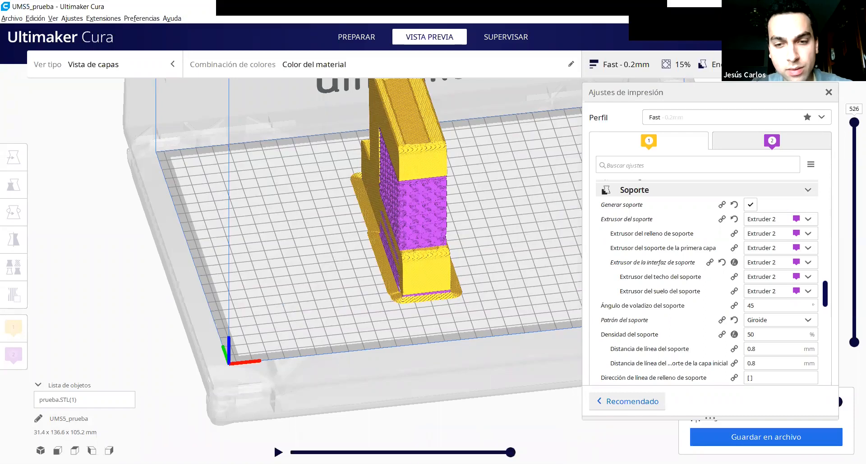
pyautogui.moveTo(500, 226); pyautogui.dragTo(443, 290, button='middle')
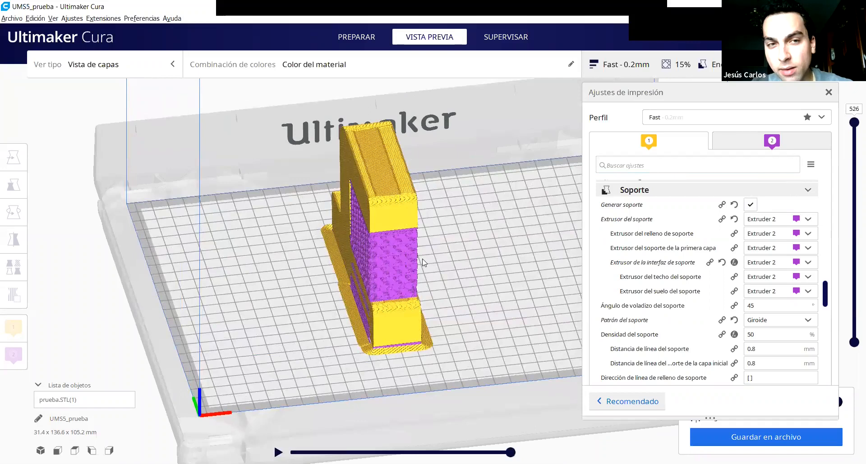
pyautogui.click(664, 61)
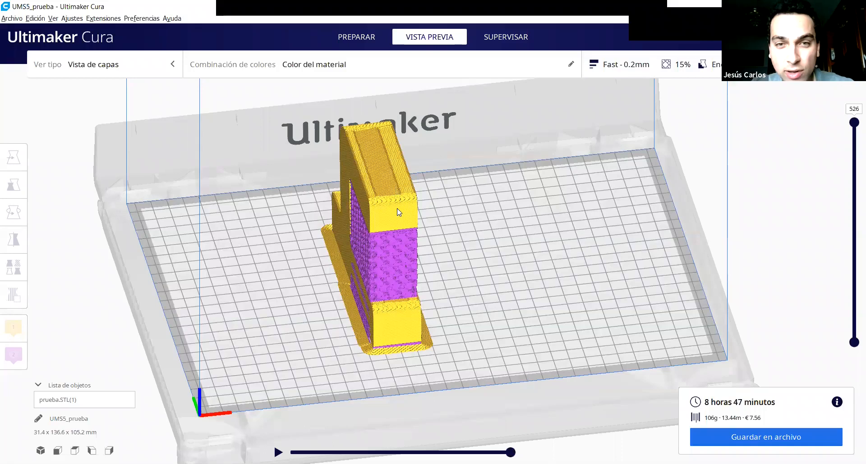
pyautogui.moveTo(469, 197); pyautogui.dragTo(270, 208, button='right')
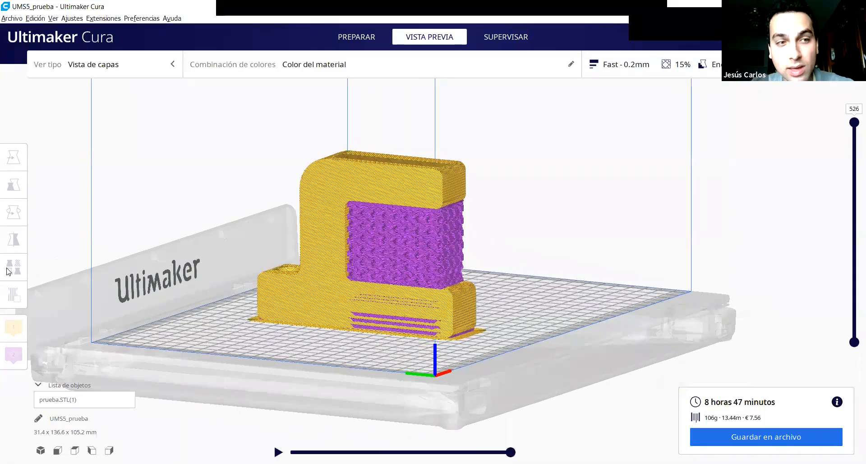
# Select the prueba.STL model, open its per-model settings and view the supported opening from the front
pyautogui.click(340, 208)
pyautogui.click(13, 270)
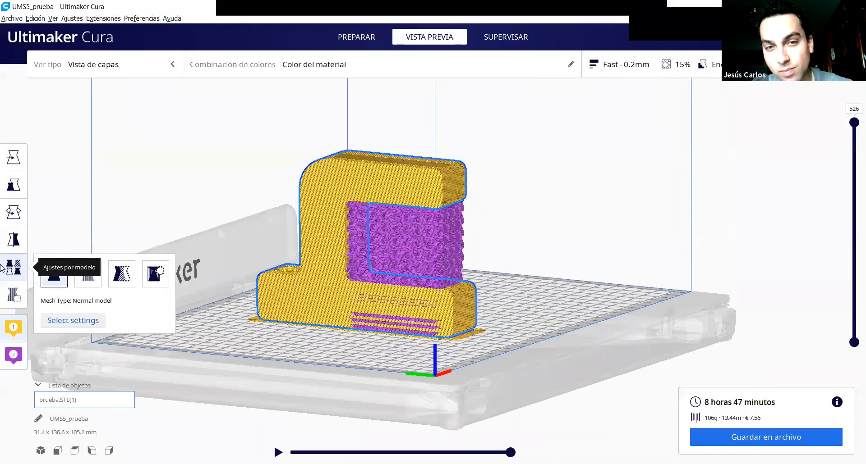
pyautogui.scroll(1, 514, 225)
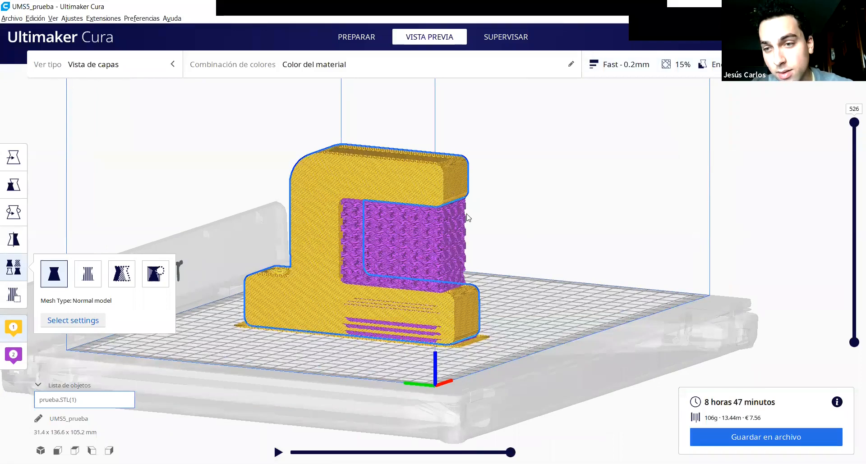
pyautogui.moveTo(562, 228); pyautogui.dragTo(585, 216, button='right')
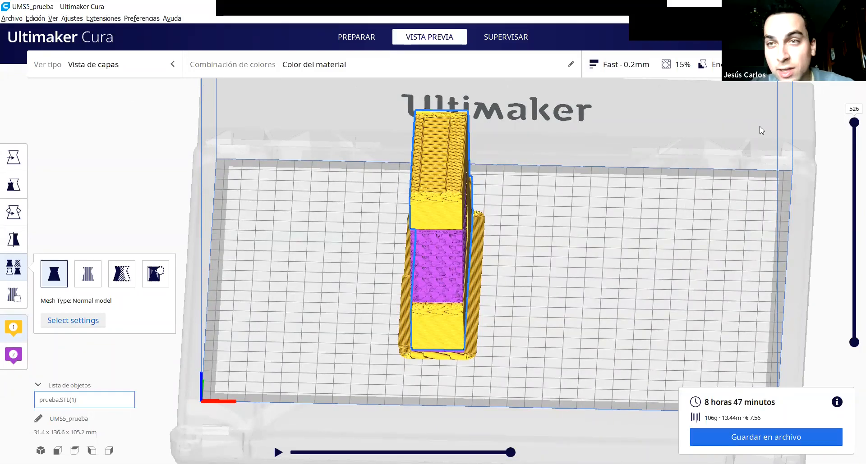
pyautogui.moveTo(400, 270); pyautogui.dragTo(243, 296, button='right')
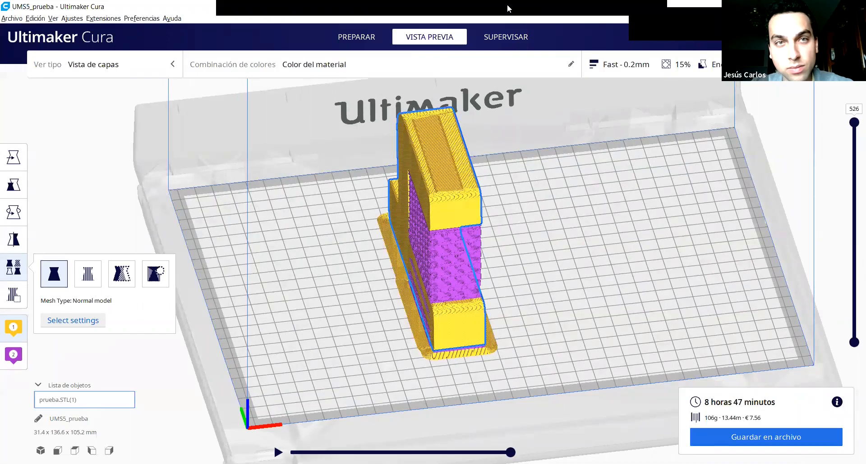
pyautogui.moveTo(404, 18)
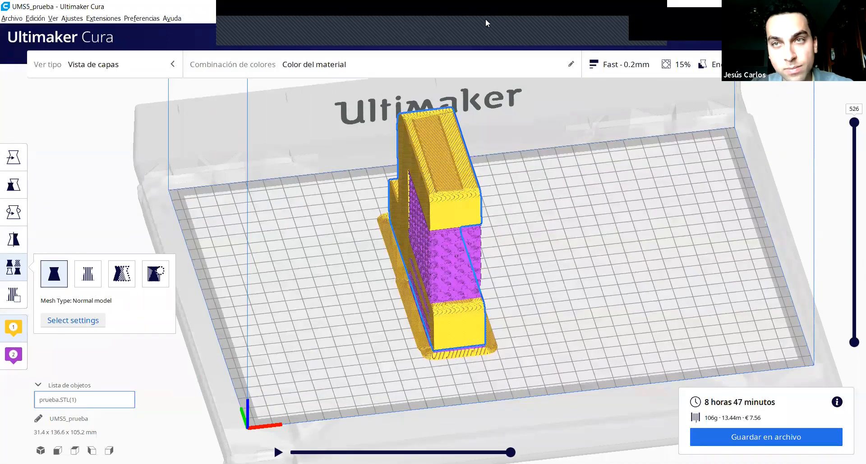
pyautogui.click(660, 13)
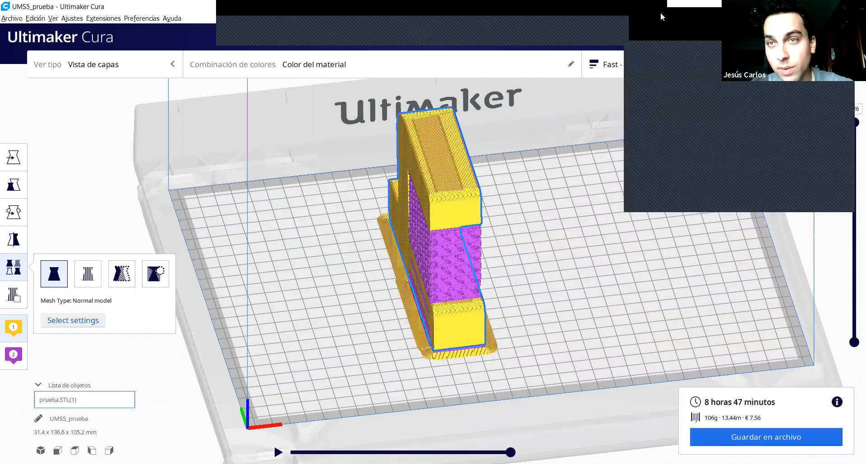
pyautogui.click(654, 55)
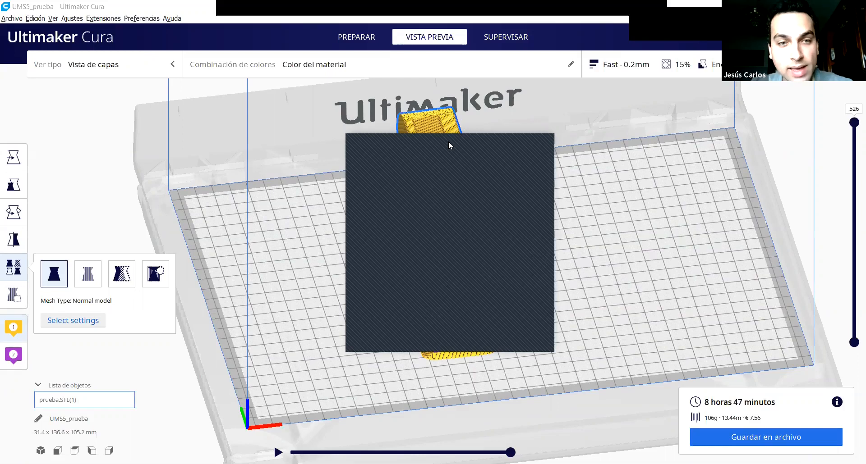
pyautogui.moveTo(448, 142); pyautogui.dragTo(323, 180)
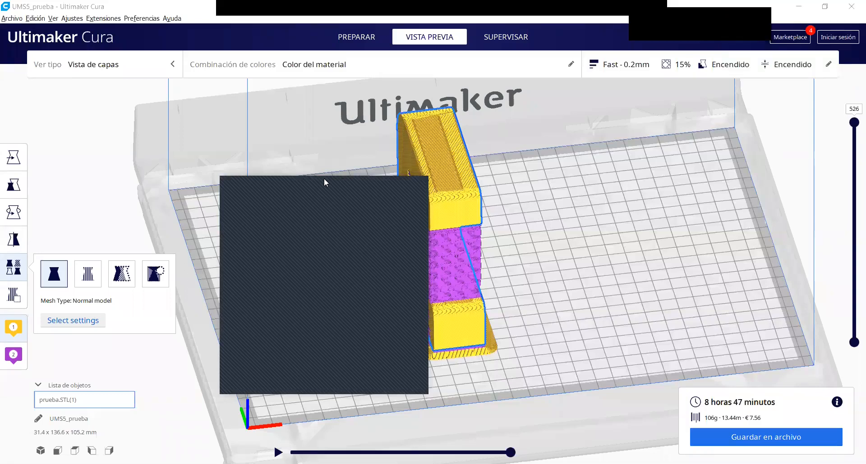
pyautogui.moveTo(324, 178); pyautogui.dragTo(220, 118)
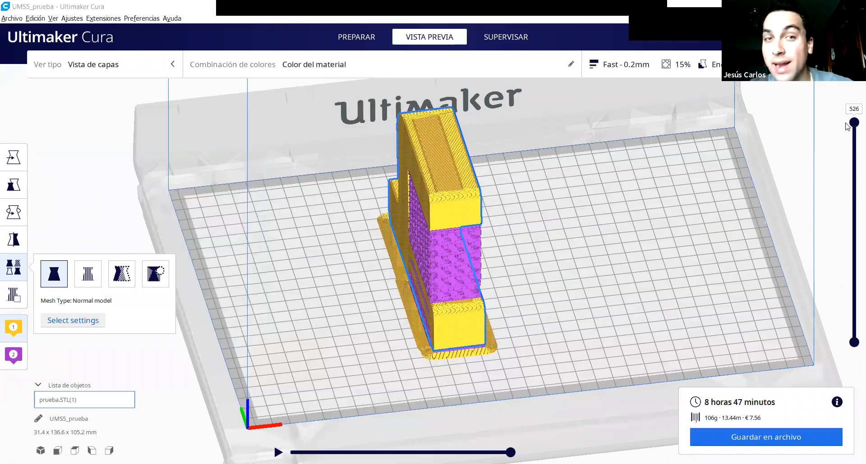
pyautogui.moveTo(565, 273); pyautogui.dragTo(449, 182, button='right')
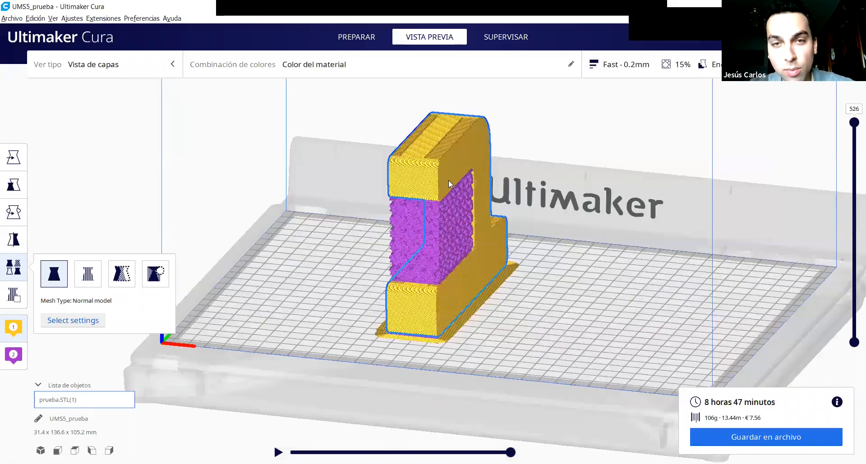
# Rotate prueba.STL out of its upright position in the Prepare stage and lay it flat on the build plate
pyautogui.click(12, 219)
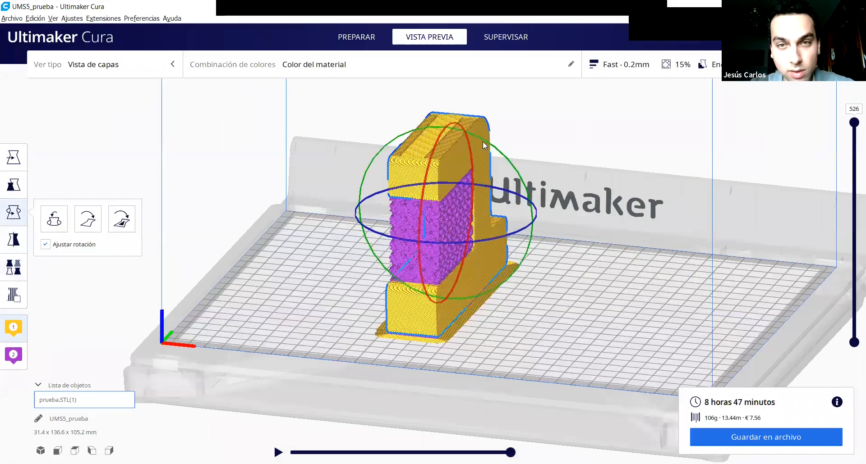
pyautogui.moveTo(483, 142); pyautogui.dragTo(454, 116)
pyautogui.click(384, 38)
pyautogui.moveTo(496, 155); pyautogui.dragTo(432, 145)
pyautogui.moveTo(525, 263); pyautogui.dragTo(487, 262, button='right')
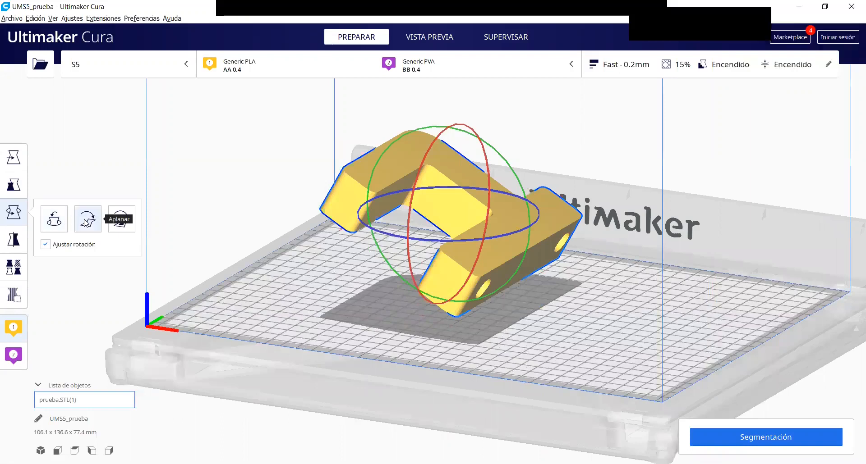
pyautogui.click(133, 227)
pyautogui.moveTo(535, 301); pyautogui.dragTo(529, 305, button='right')
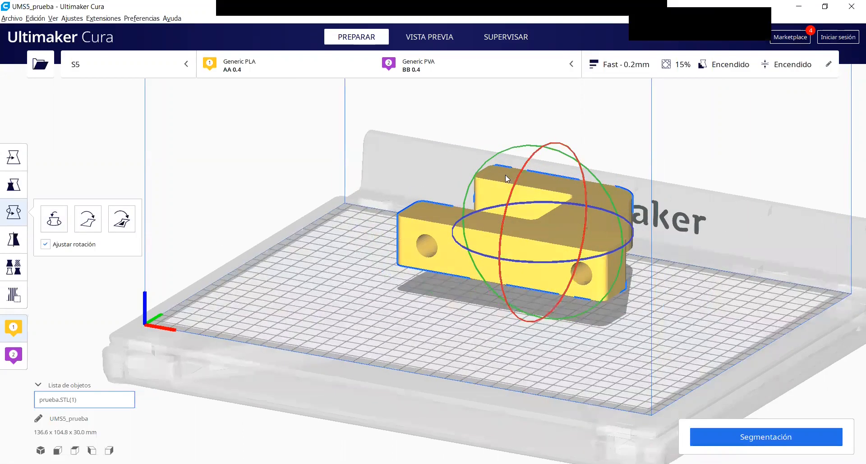
# Tilt prueba.STL about 45° around its red rotation axis and inspect the overhang from the side
pyautogui.moveTo(495, 195); pyautogui.dragTo(486, 402)
pyautogui.moveTo(510, 273); pyautogui.dragTo(368, 234, button='right')
pyautogui.moveTo(492, 176); pyautogui.dragTo(436, 223)
pyautogui.moveTo(483, 278)
pyautogui.mouseDown(button='right')
pyautogui.moveTo(458, 295)
pyautogui.moveTo(481, 286)
pyautogui.mouseUp(button='right')
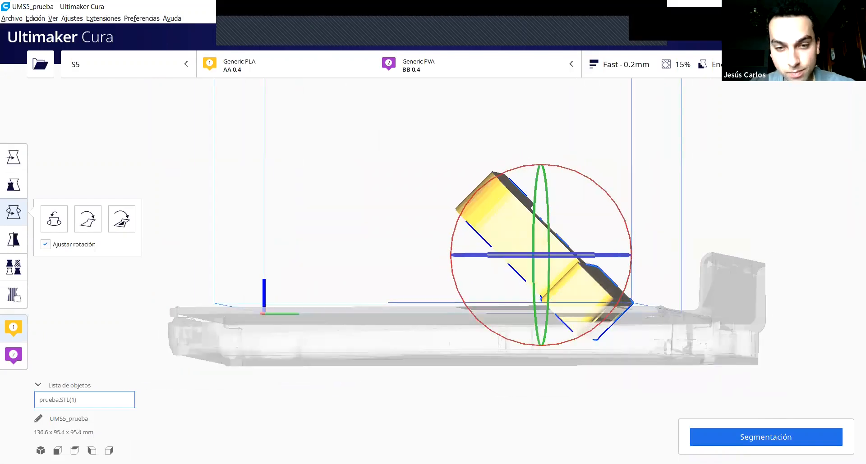
pyautogui.click(109, 450)
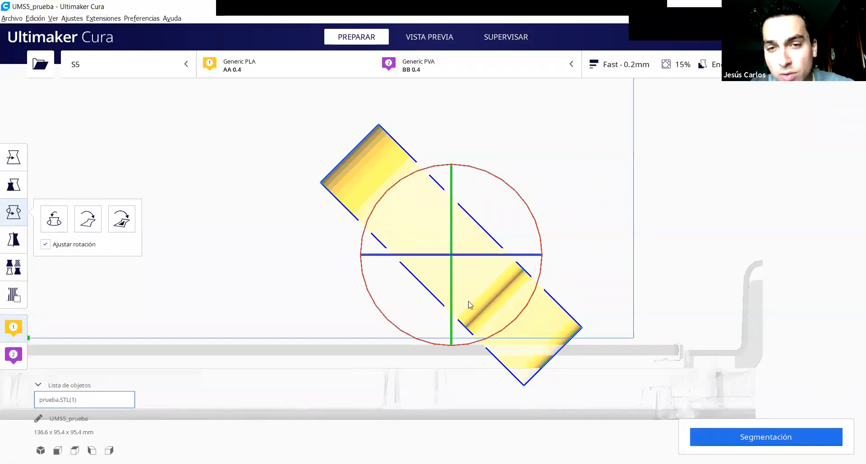
pyautogui.moveTo(437, 299); pyautogui.dragTo(493, 315, button='right')
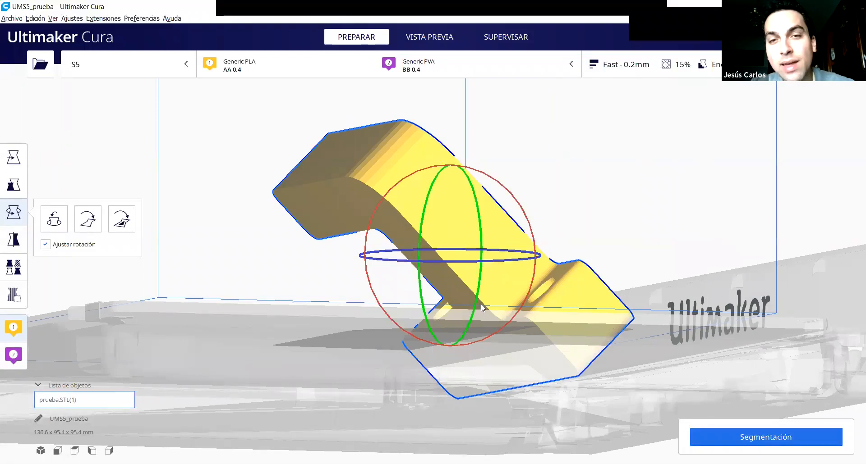
pyautogui.moveTo(481, 305)
pyautogui.mouseDown(button='right')
pyautogui.moveTo(428, 316)
pyautogui.moveTo(427, 306)
pyautogui.mouseUp(button='right')
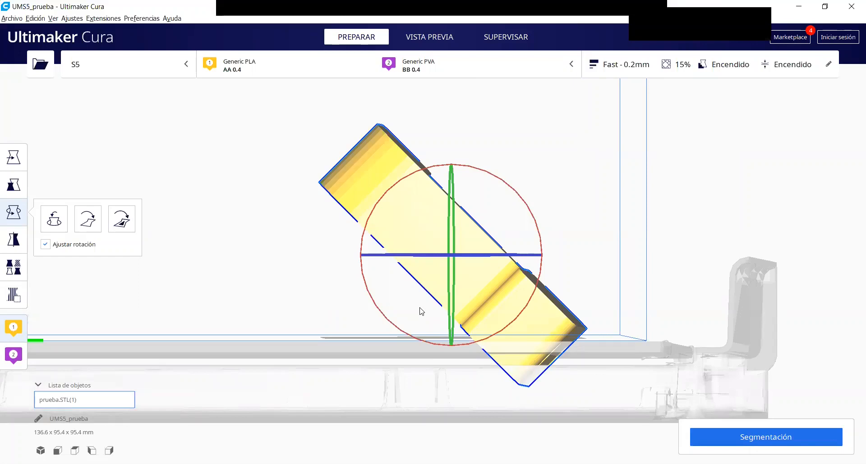
pyautogui.moveTo(375, 206); pyautogui.dragTo(392, 198)
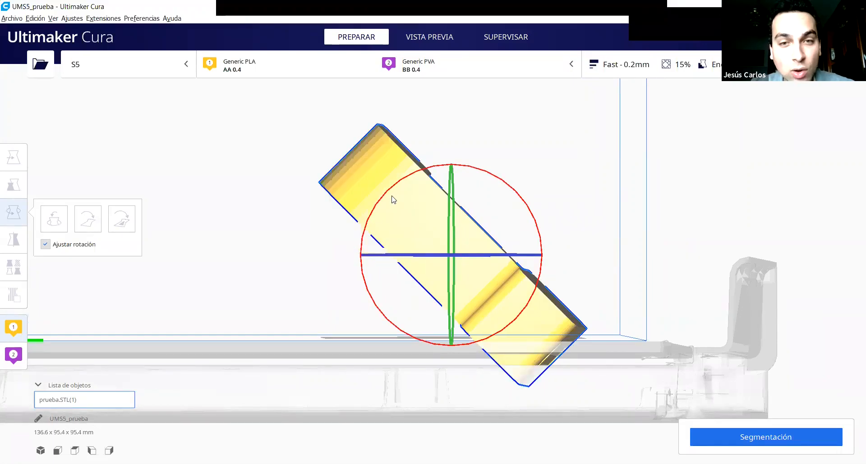
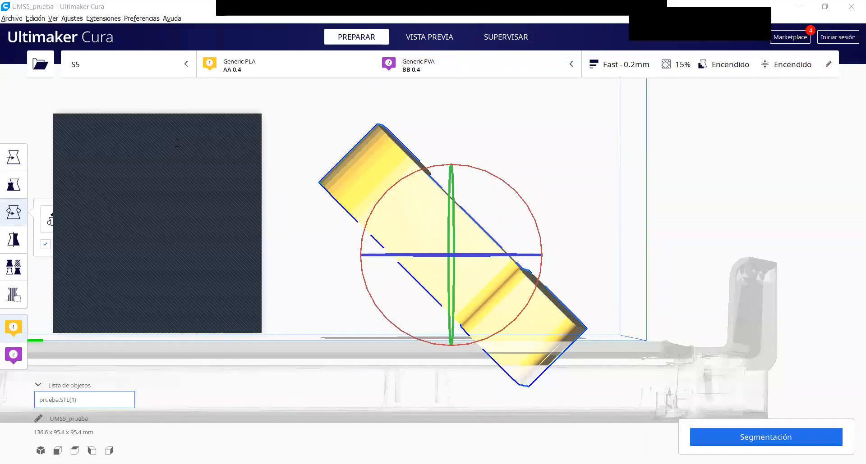
# Slice the tilted model for the layer preview and hide the travel moves (Desplazamientos) in the color scheme options
pyautogui.click(399, 36)
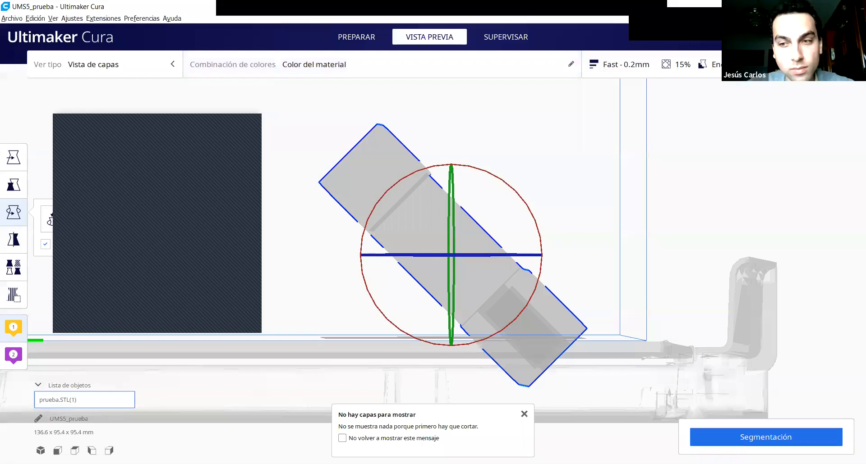
pyautogui.click(168, 65)
pyautogui.click(248, 66)
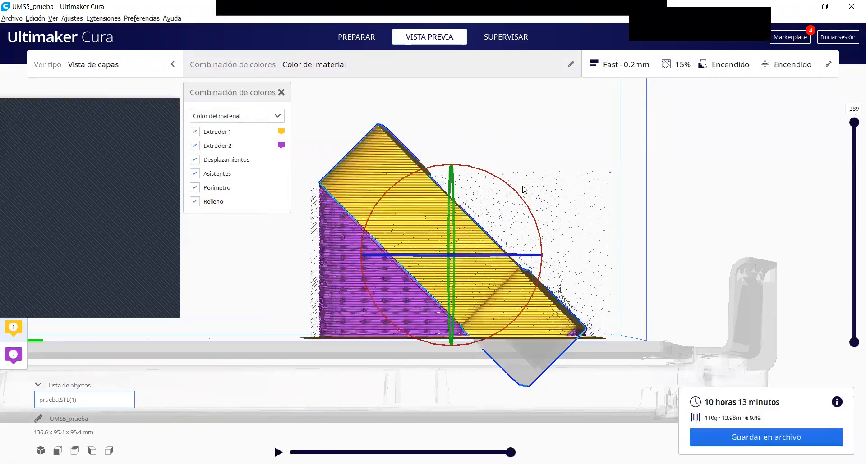
pyautogui.moveTo(503, 202); pyautogui.dragTo(737, 141, button='right')
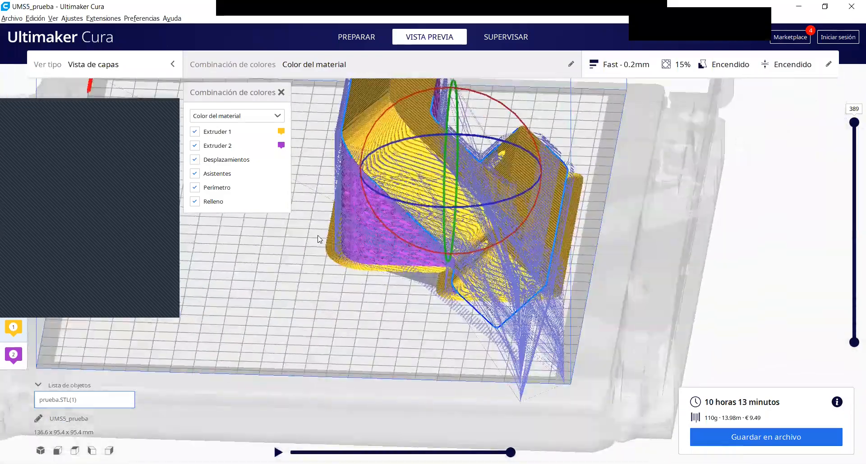
pyautogui.click(197, 161)
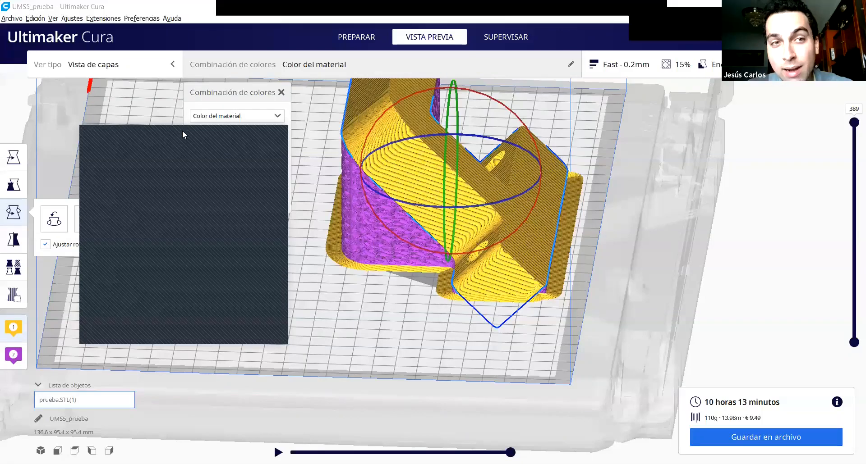
pyautogui.moveTo(182, 130); pyautogui.dragTo(149, 147)
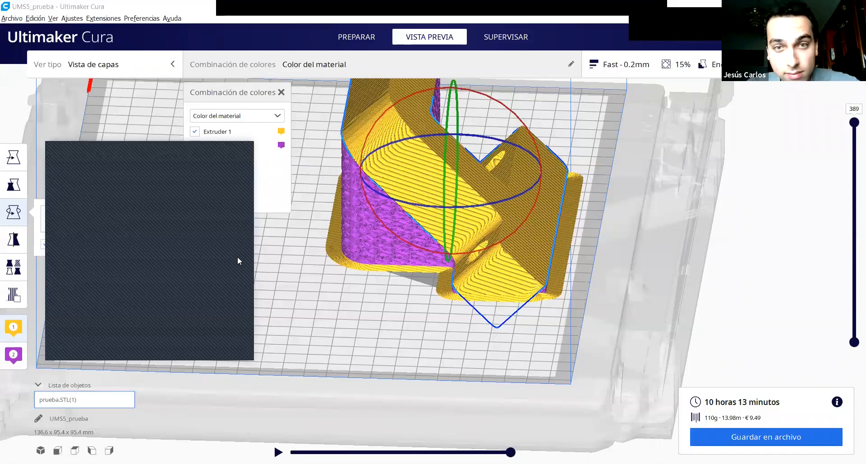
pyautogui.scroll(-3, 395, 181)
pyautogui.moveTo(256, 311); pyautogui.dragTo(289, 329, button='middle')
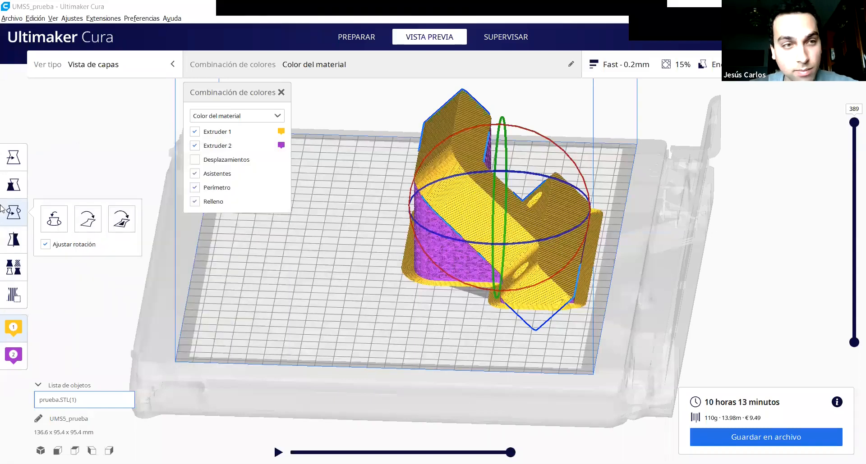
# Rotate the tilted prueba.STL back until it lies flat and return to the Prepare stage
pyautogui.click(13, 213)
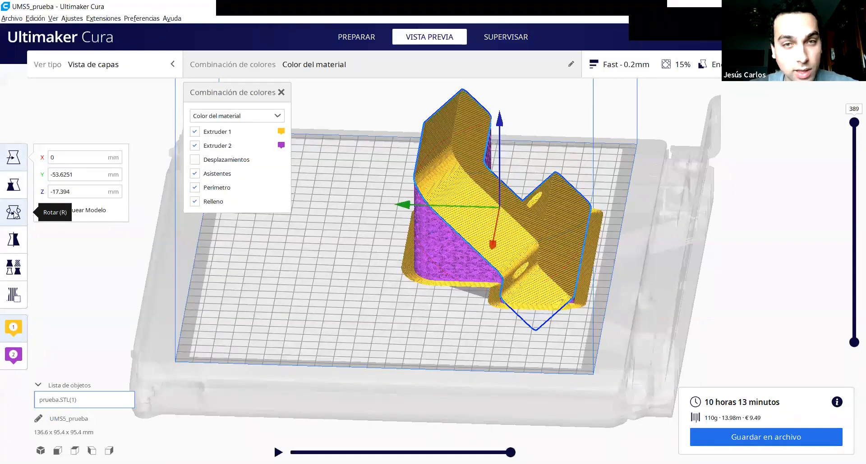
pyautogui.click(16, 246)
pyautogui.click(4, 213)
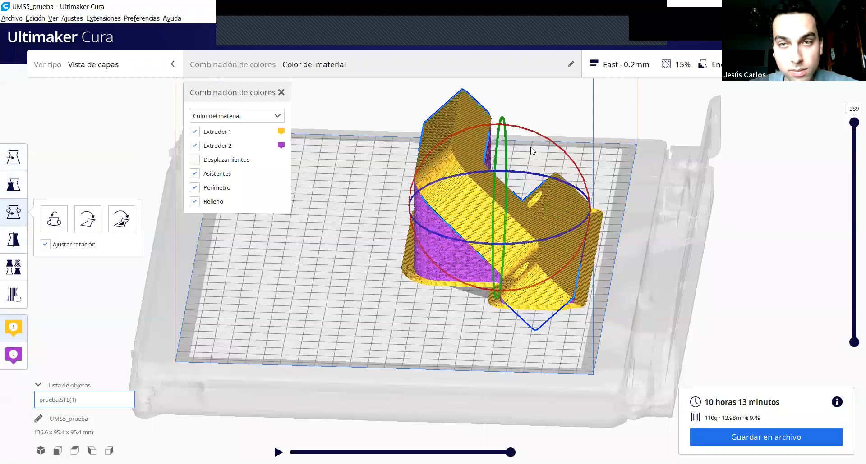
pyautogui.click(533, 134)
pyautogui.moveTo(527, 130); pyautogui.dragTo(541, 144)
pyautogui.click(356, 37)
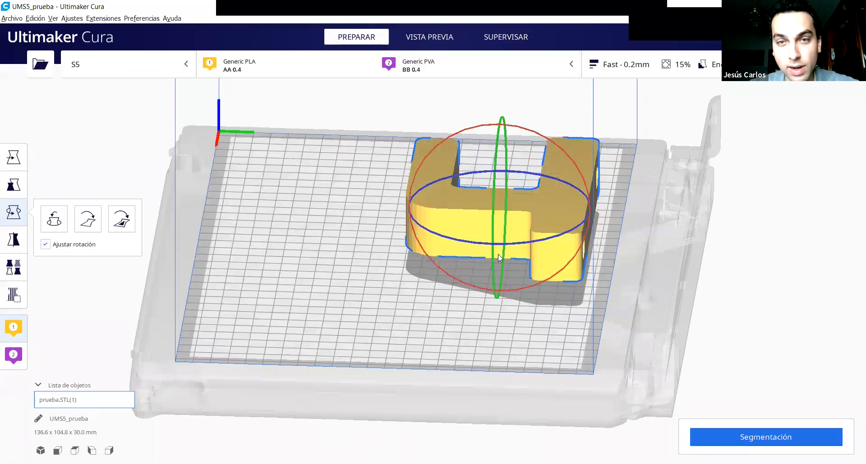
# Set prueba.STL's Z position to 0 mm and shift it along the Y axis toward the middle of the plate
pyautogui.click(23, 155)
pyautogui.click(68, 174)
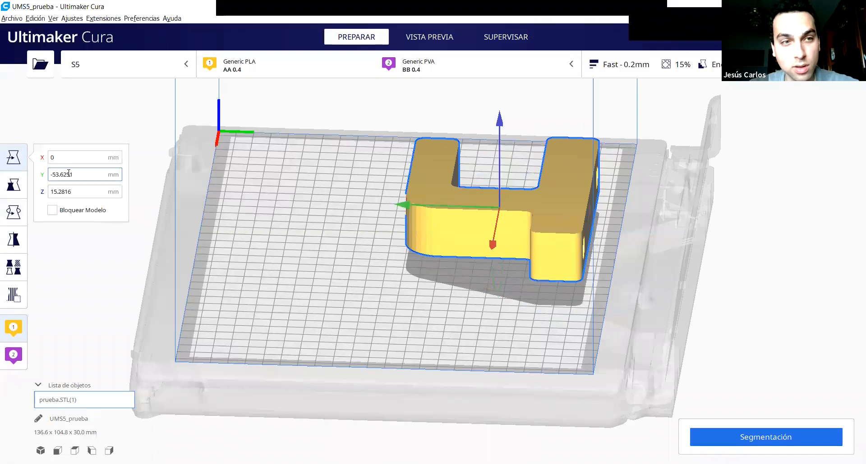
pyautogui.click(81, 198)
pyautogui.click(476, 195)
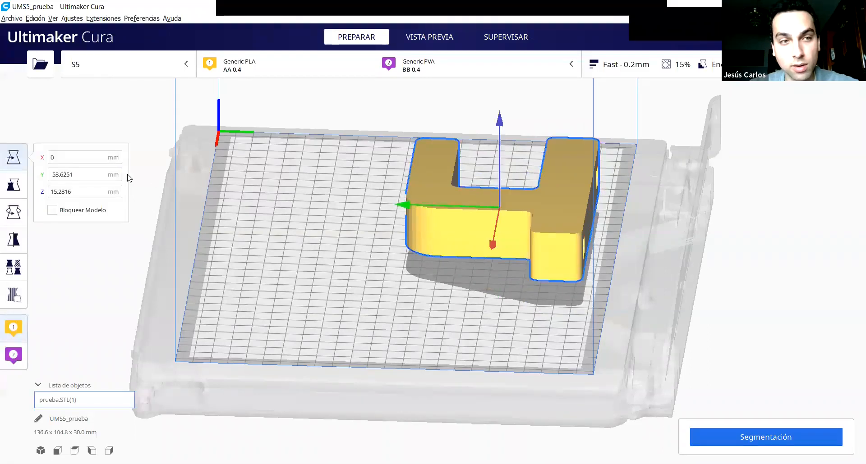
pyautogui.doubleClick(75, 192)
pyautogui.write('0')
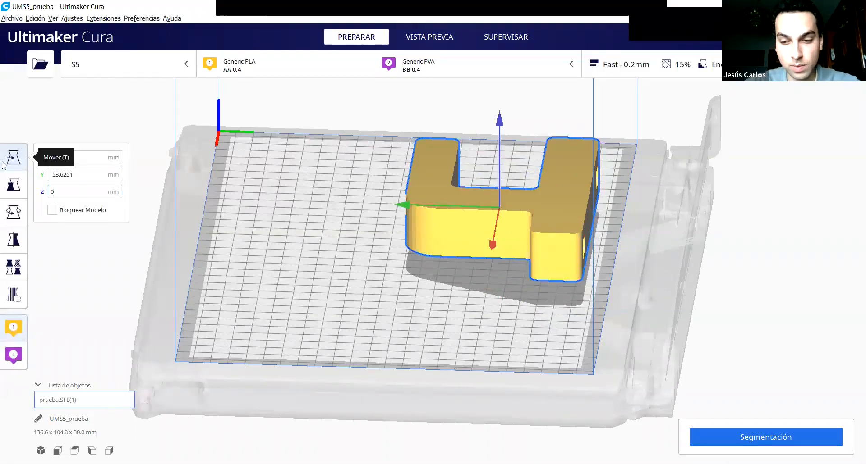
pyautogui.press('Return')
pyautogui.moveTo(410, 234); pyautogui.dragTo(311, 234)
pyautogui.click(520, 284)
pyautogui.moveTo(190, 87); pyautogui.dragTo(182, 107, button='right')
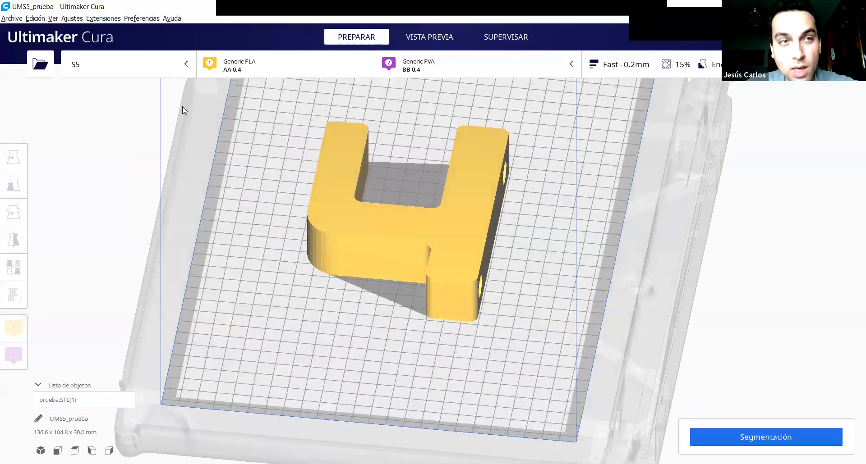
# Load Cubo.STL and raise and move it beside prueba.STL, at about X 80, Y -38, Z -19 mm
pyautogui.click(35, 18)
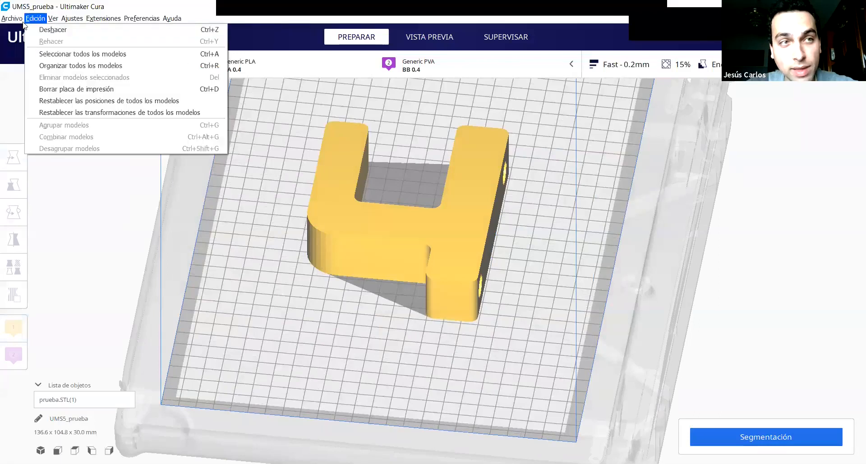
pyautogui.hotkey('alt', 'Tab')
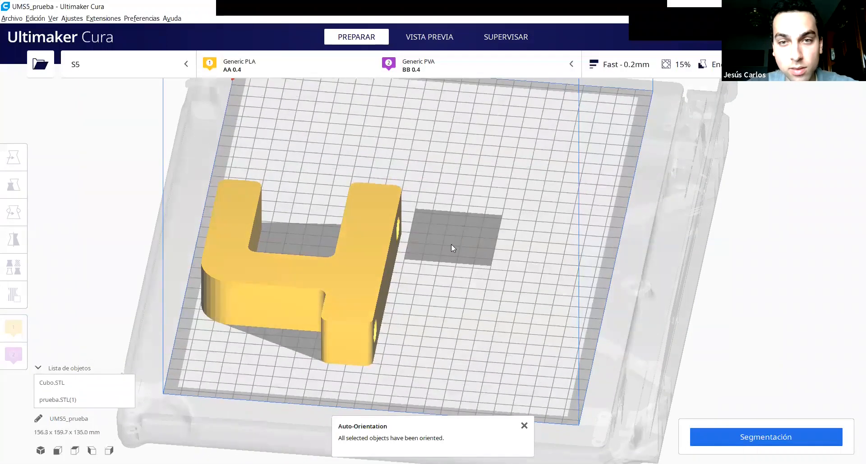
pyautogui.moveTo(552, 307); pyautogui.dragTo(527, 279, button='right')
pyautogui.click(472, 384)
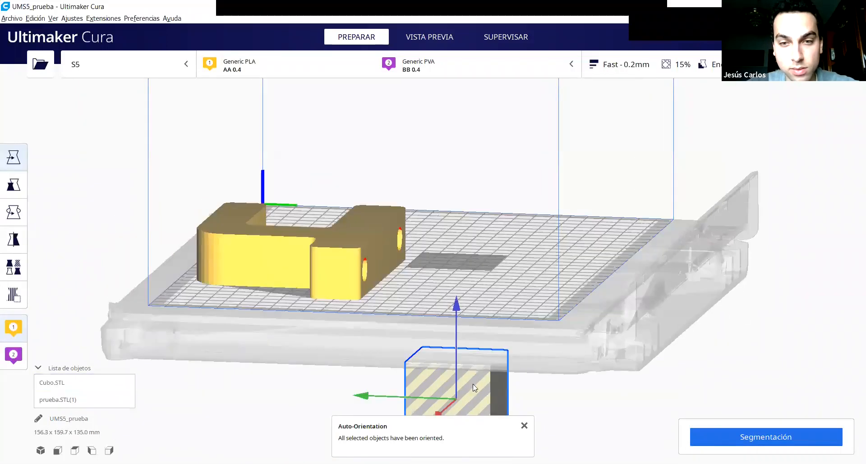
pyautogui.moveTo(456, 309); pyautogui.dragTo(462, 162)
pyautogui.moveTo(496, 190); pyautogui.dragTo(510, 199, button='right')
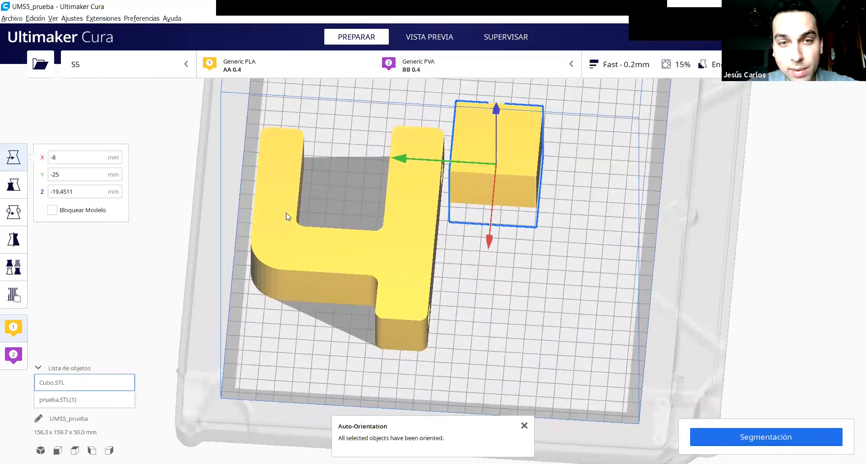
pyautogui.moveTo(411, 156); pyautogui.dragTo(259, 123)
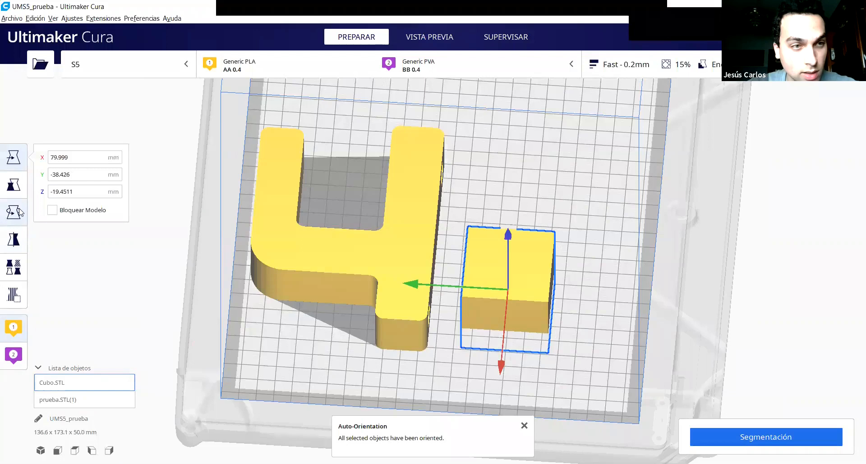
pyautogui.click(524, 425)
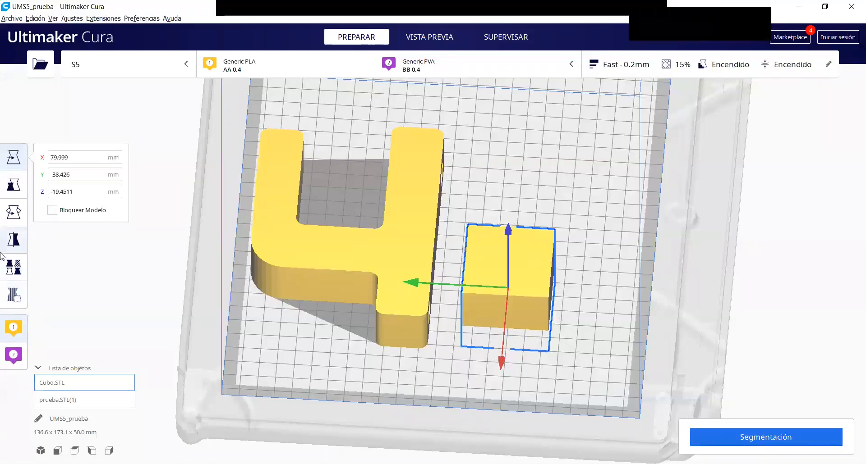
# Set Cubo.STL's mesh type to Modify settings for overlaps in its per-model settings
pyautogui.click(14, 267)
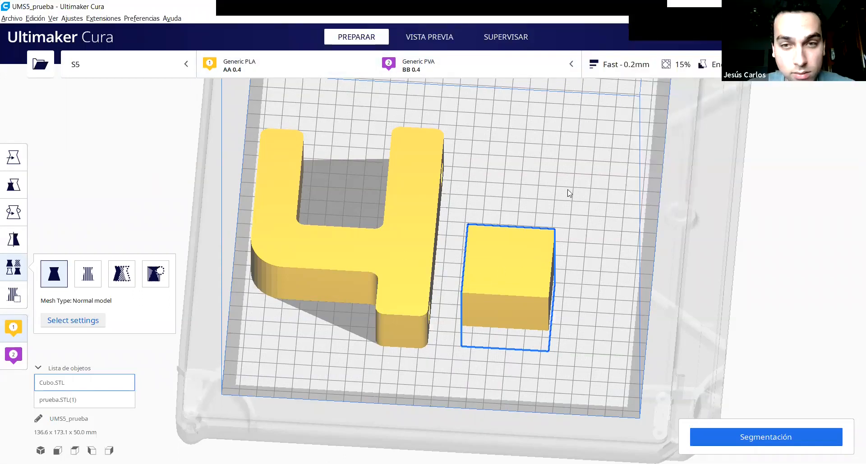
pyautogui.moveTo(500, 270); pyautogui.dragTo(551, 248, button='middle')
pyautogui.moveTo(577, 243); pyautogui.dragTo(577, 220, button='right')
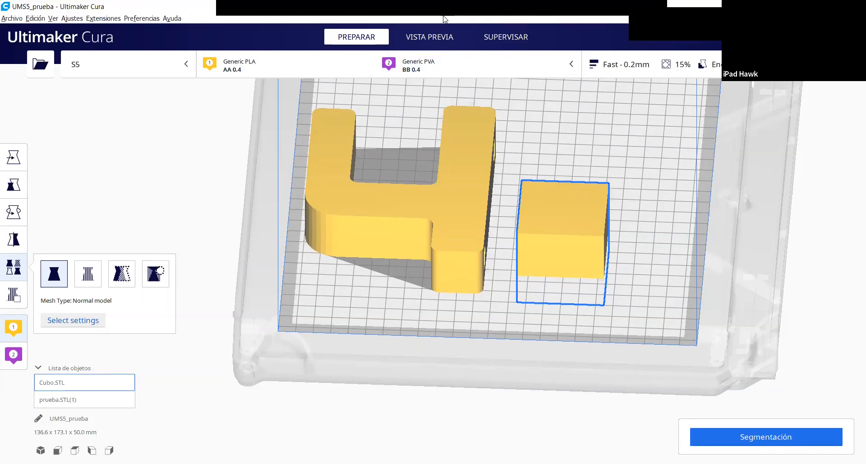
pyautogui.moveTo(648, 22)
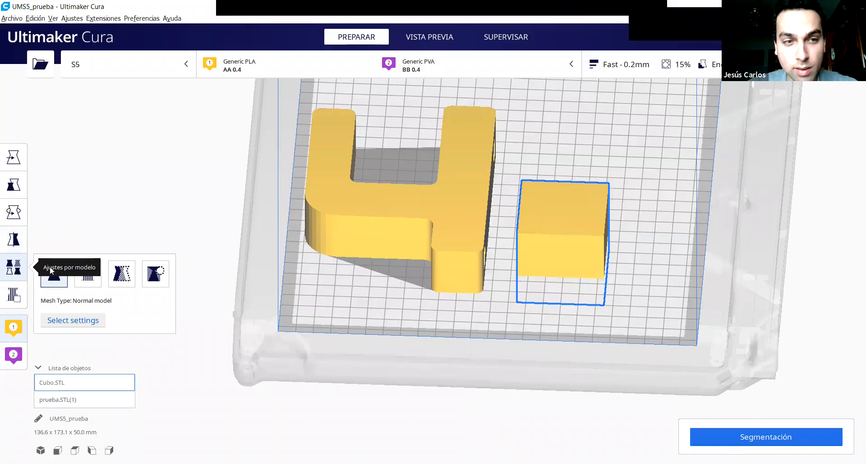
pyautogui.click(128, 277)
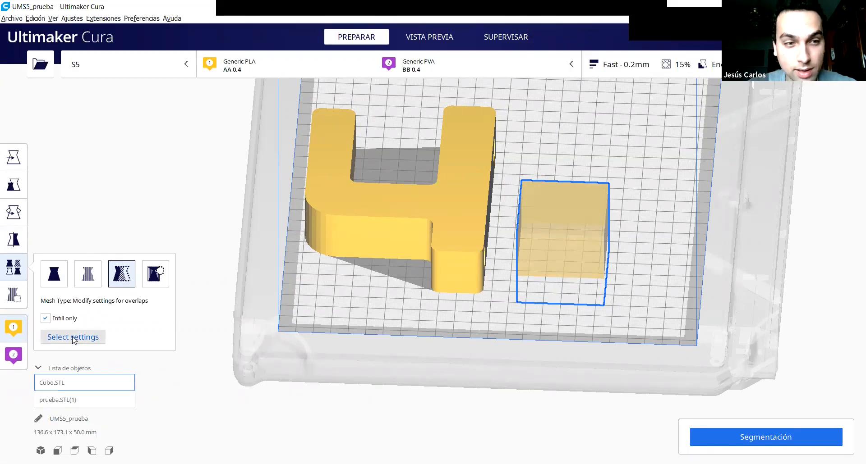
# Add Densidad de relleno to Cubo.STL's per-model settings and set it to 100%
pyautogui.click(90, 338)
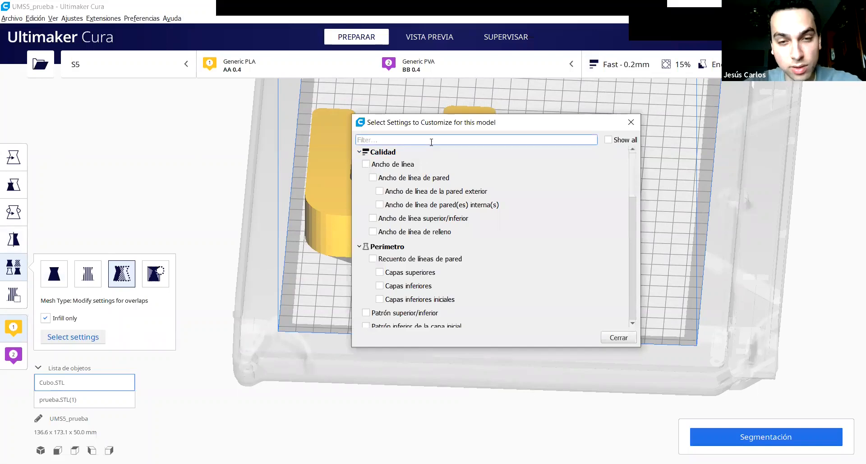
pyautogui.write('rell')
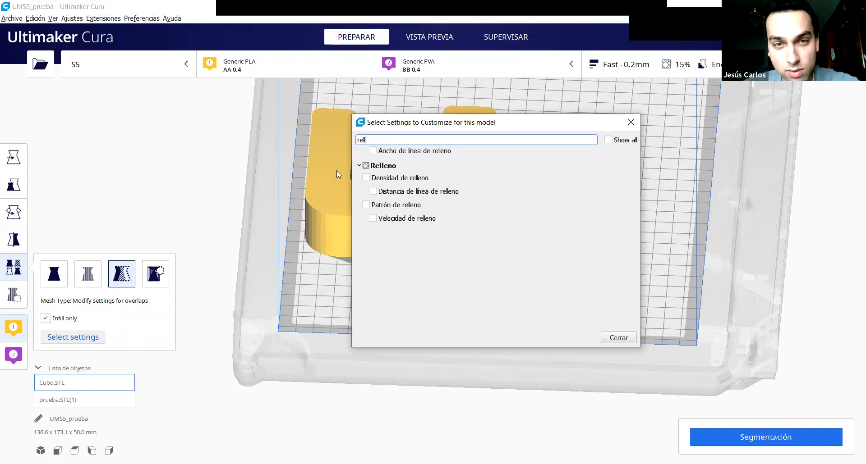
pyautogui.click(366, 178)
pyautogui.click(618, 338)
pyautogui.doubleClick(157, 339)
pyautogui.write('100')
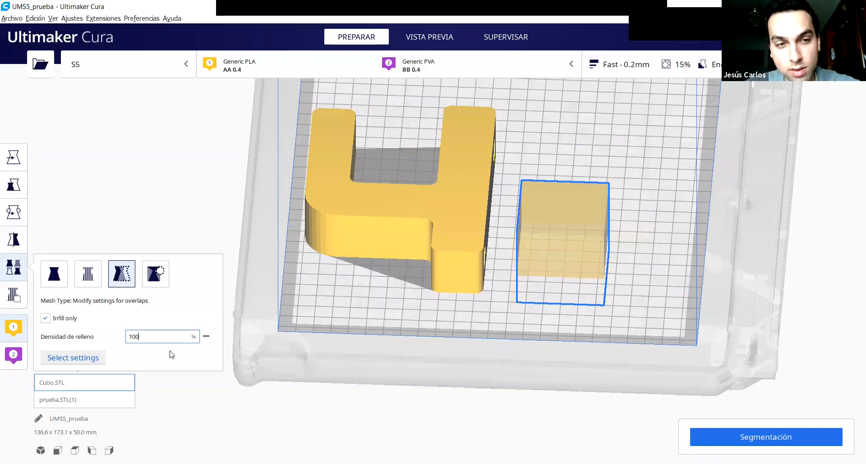
# Move Cubo.STL over the crossbar of prueba.STL, to about X 76, Y 60, Z -19 mm, so the two models overlap
pyautogui.click(551, 229)
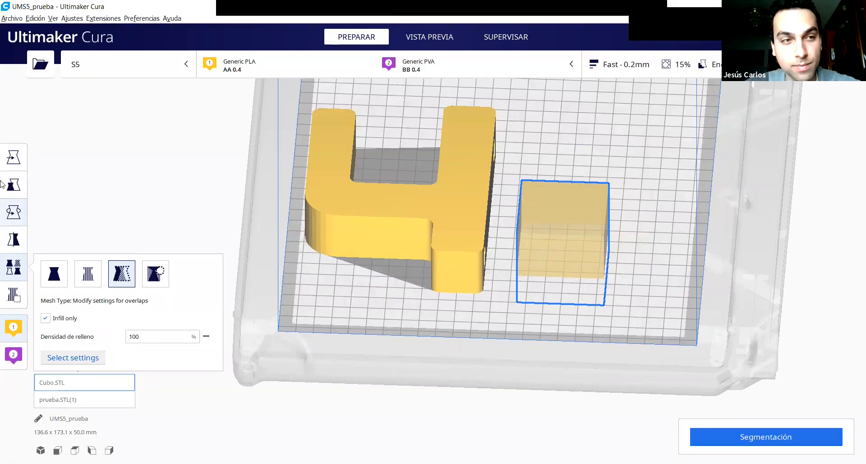
pyautogui.press('t')
pyautogui.moveTo(477, 245); pyautogui.dragTo(296, 233)
pyautogui.moveTo(384, 294); pyautogui.dragTo(379, 274)
pyautogui.moveTo(383, 275); pyautogui.dragTo(391, 342, button='right')
pyautogui.moveTo(389, 324); pyautogui.dragTo(391, 354)
pyautogui.click(536, 336)
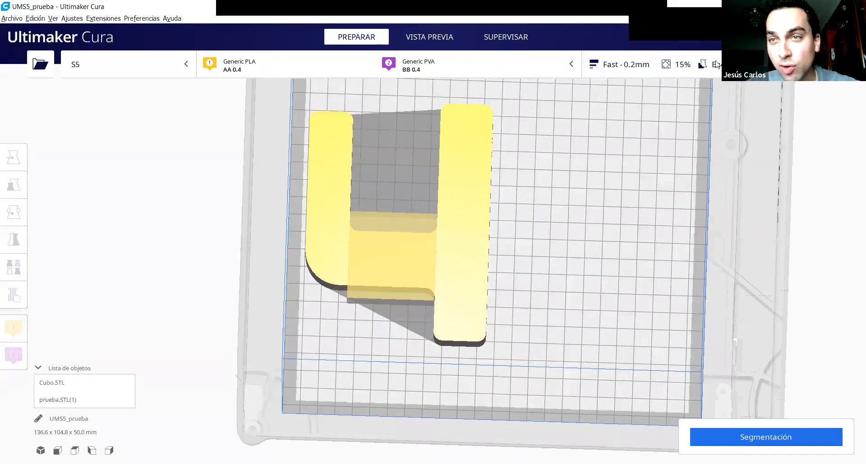
# Slice the plate and preview it down to layer 114 to examine the infill where the cube overlaps prueba.STL's crossbar
pyautogui.click(693, 74)
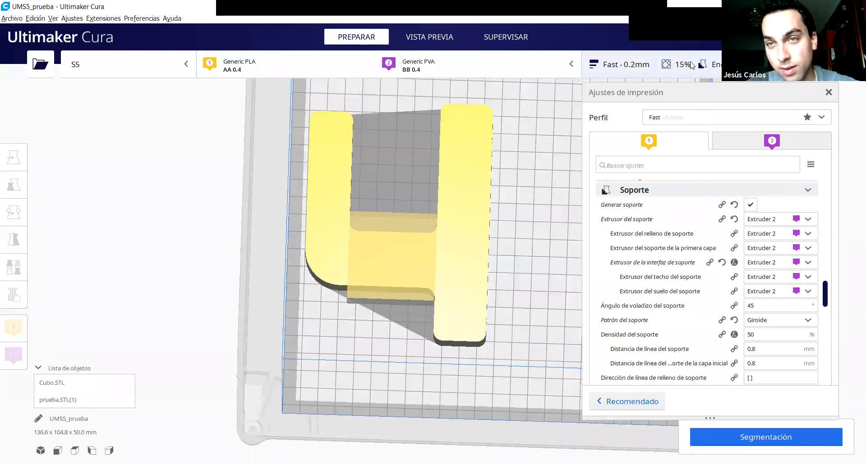
pyautogui.click(692, 66)
pyautogui.click(778, 435)
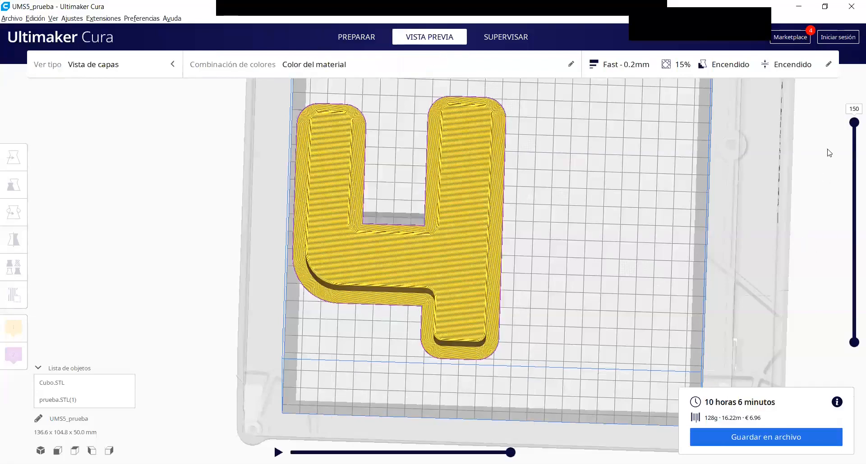
pyautogui.moveTo(852, 124); pyautogui.dragTo(831, 183)
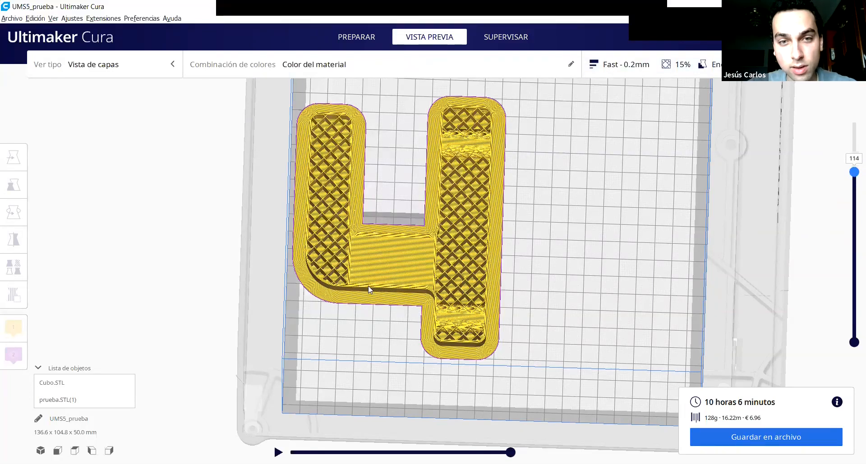
pyautogui.moveTo(469, 261); pyautogui.dragTo(452, 176, button='right')
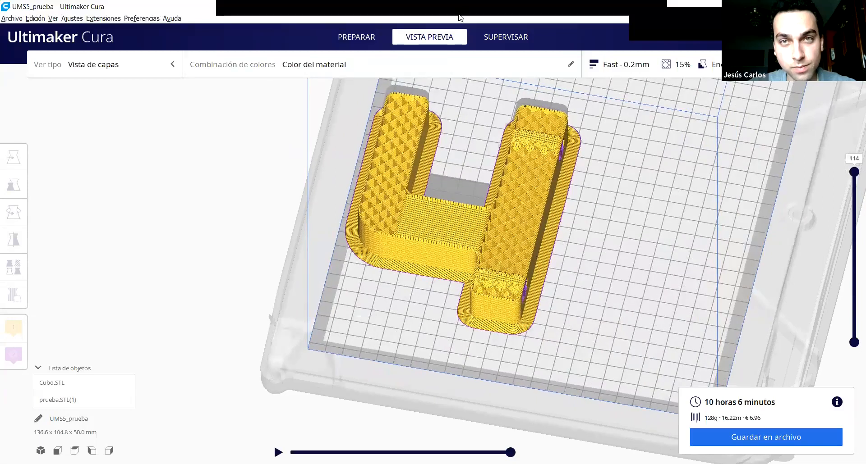
pyautogui.moveTo(451, 37)
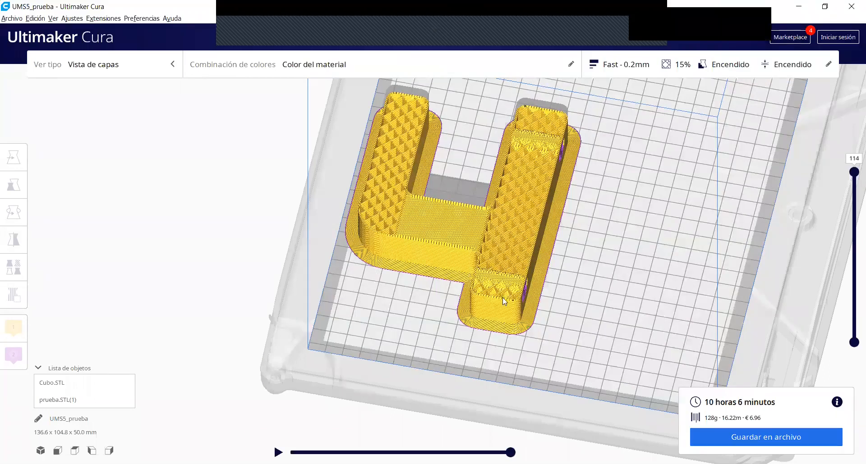
pyautogui.moveTo(581, 243); pyautogui.dragTo(672, 258, button='middle')
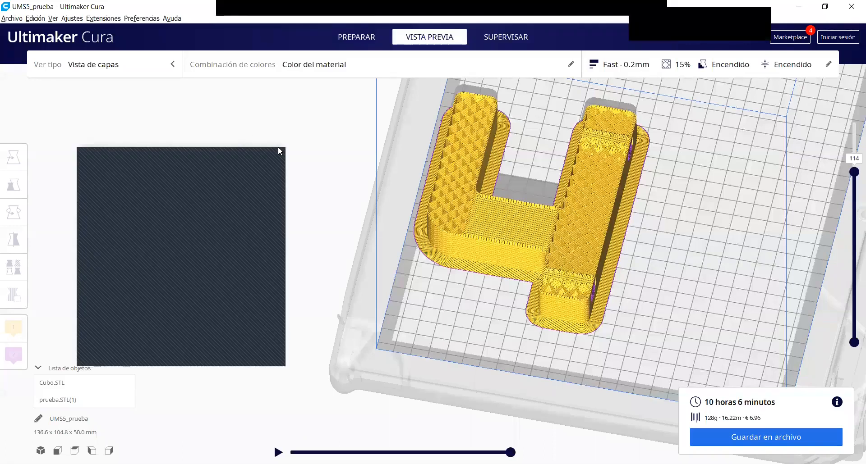
pyautogui.click(216, 160)
pyautogui.scroll(1, 530, 268)
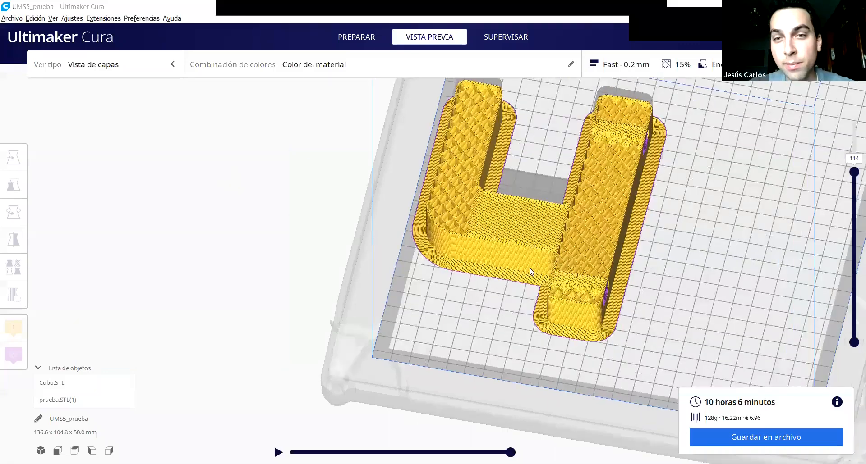
pyautogui.moveTo(707, 220); pyautogui.dragTo(442, 103, button='right')
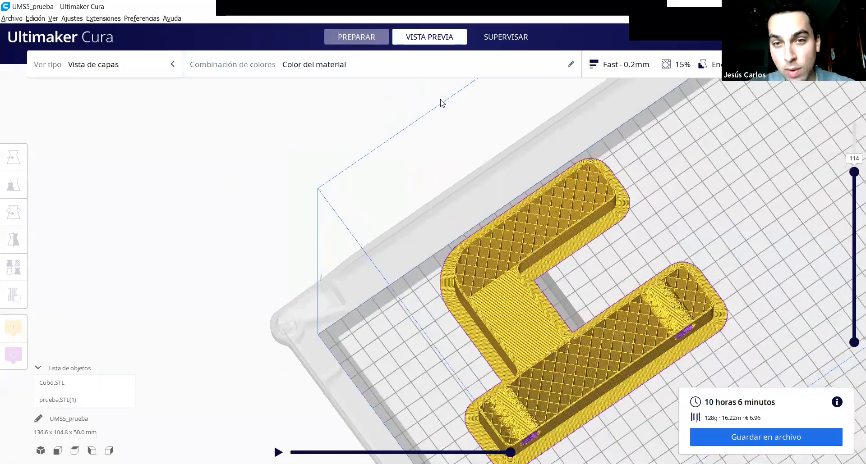
# Set Cubo.STL's mesh type to Normal model in its per-model settings and slice the plate again
pyautogui.click(357, 37)
pyautogui.moveTo(562, 299); pyautogui.dragTo(583, 296, button='right')
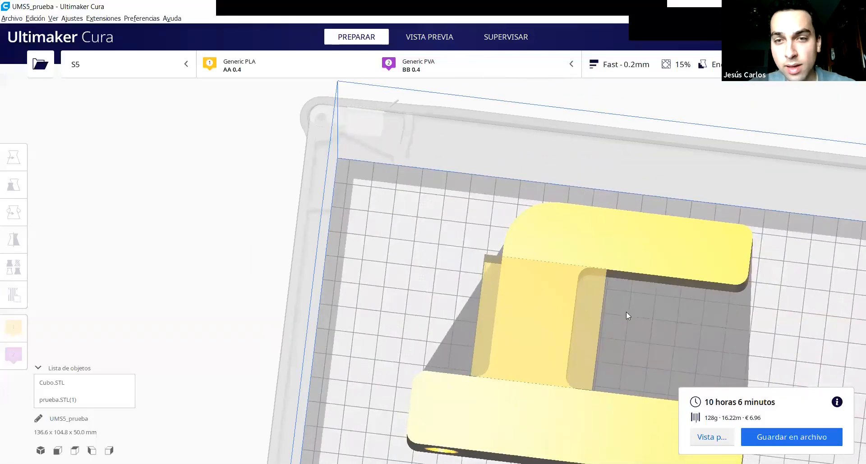
pyautogui.moveTo(626, 314); pyautogui.dragTo(605, 213, button='right')
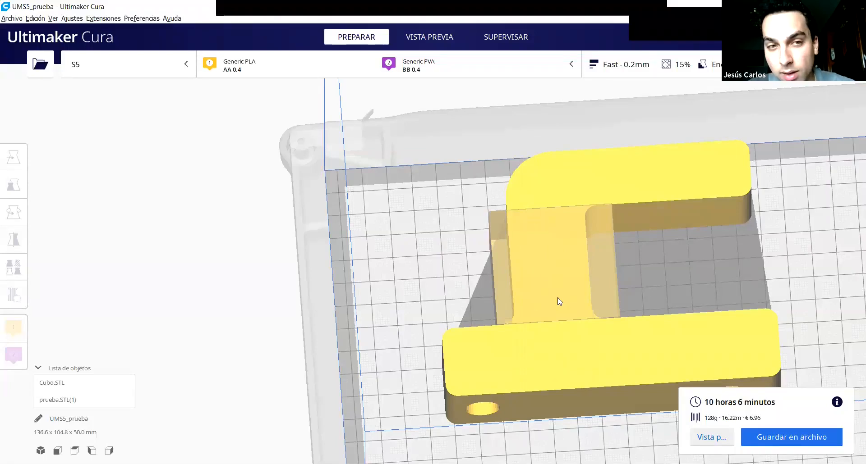
pyautogui.click(599, 259)
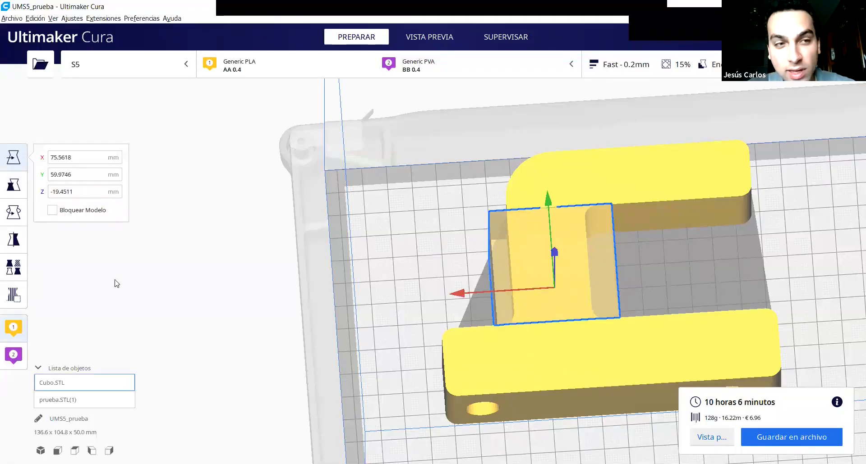
pyautogui.click(24, 275)
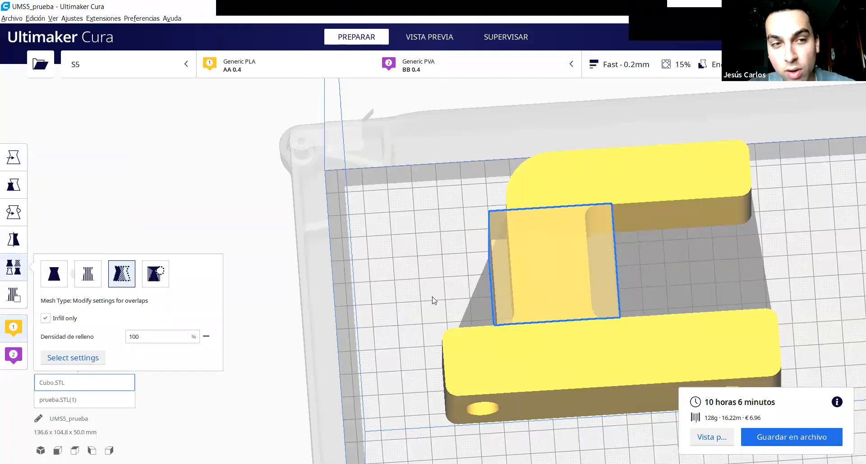
pyautogui.click(57, 283)
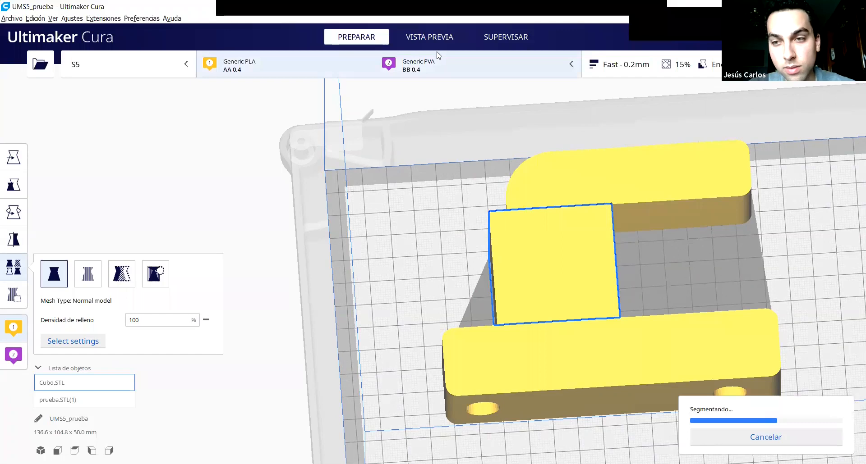
# Preview the sliced plate at layers 63 and 76 to examine how the cube prints where it intersects the crossbar
pyautogui.click(426, 36)
pyautogui.moveTo(735, 282); pyautogui.dragTo(744, 356, button='right')
pyautogui.moveTo(853, 122); pyautogui.dragTo(853, 235)
pyautogui.press('Down')
pyautogui.press('Down')
pyautogui.press('Down')
pyautogui.press('Down')
pyautogui.press('Down')
pyautogui.press('Down')
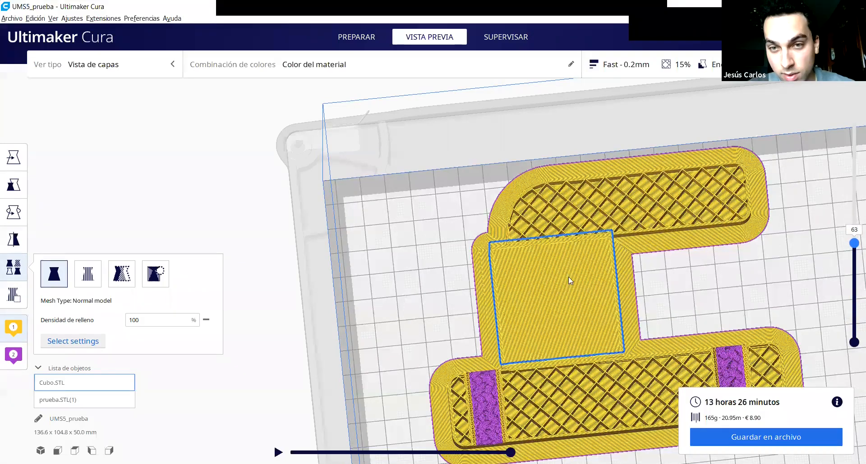
pyautogui.scroll(5, 569, 280)
pyautogui.moveTo(812, 221); pyautogui.dragTo(759, 99, button='middle')
pyautogui.moveTo(853, 243); pyautogui.dragTo(834, 225)
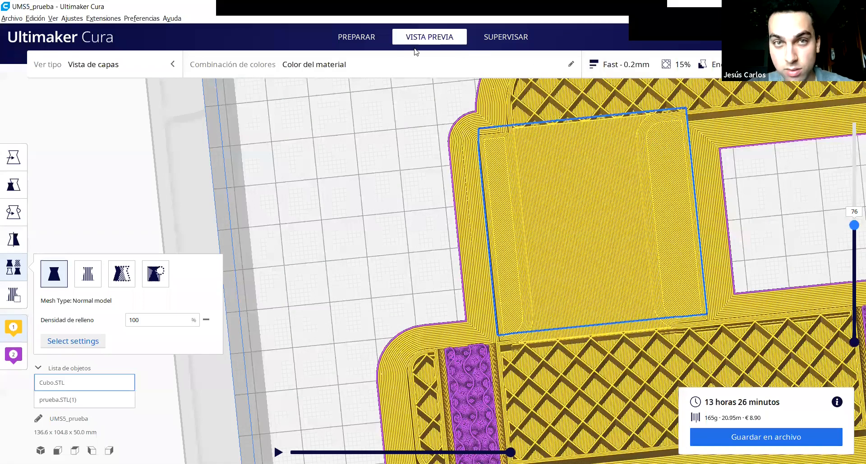
# Return to the preparation view and set Cubo.STL's mesh type back to Modify settings for overlaps
pyautogui.click(358, 39)
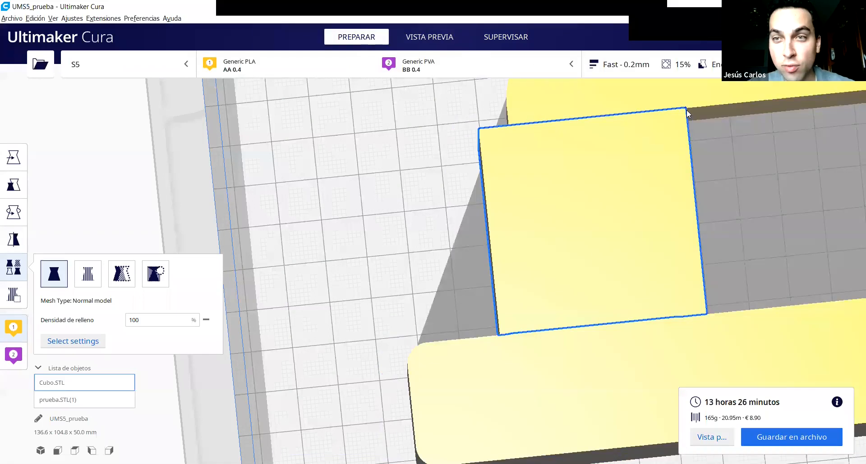
pyautogui.click(129, 281)
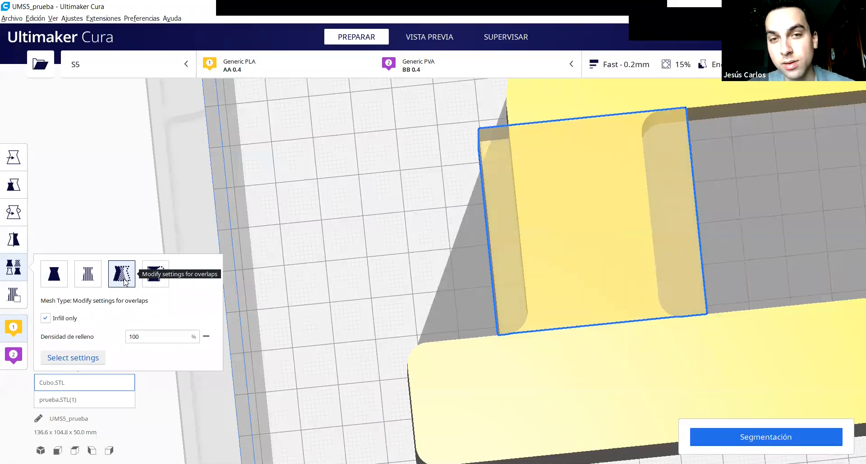
pyautogui.scroll(-3, 264, 228)
pyautogui.moveTo(356, 185); pyautogui.dragTo(451, 421, button='right')
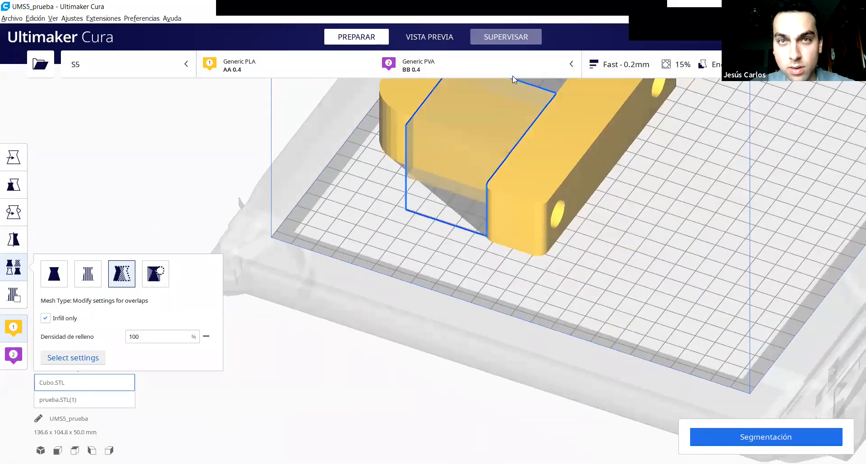
# Delete Cubo.STL from the build plate, keeping prueba.STL
pyautogui.click(487, 9)
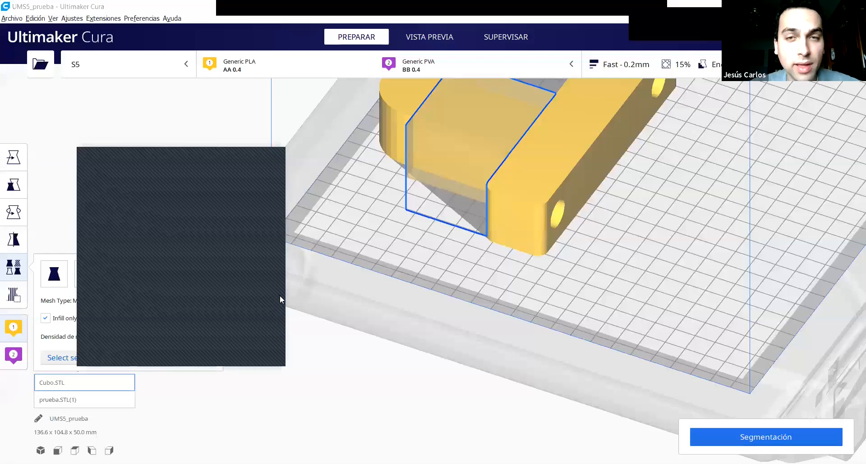
pyautogui.scroll(-3, 569, 147)
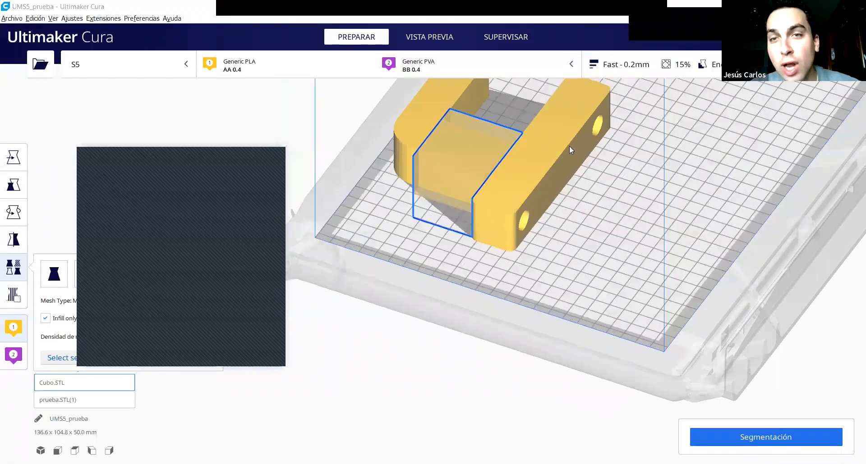
pyautogui.moveTo(569, 145); pyautogui.dragTo(562, 212, button='middle')
pyautogui.click(558, 214)
pyautogui.click(471, 225)
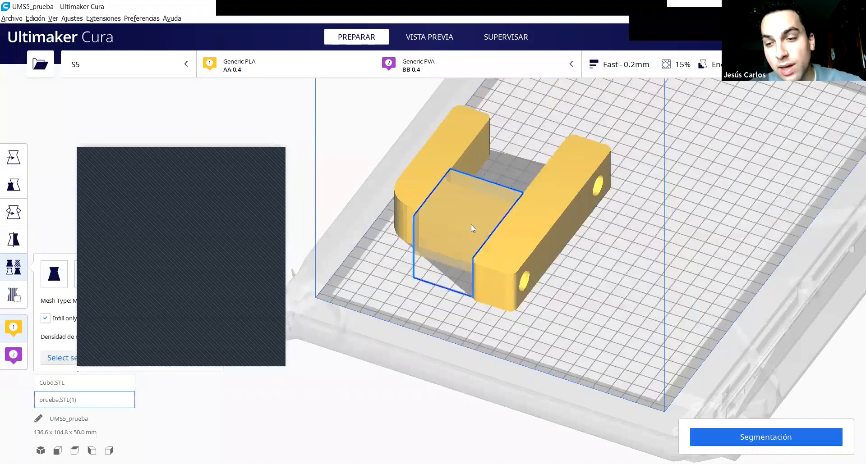
pyautogui.press('Delete')
pyautogui.moveTo(498, 218); pyautogui.dragTo(518, 202, button='right')
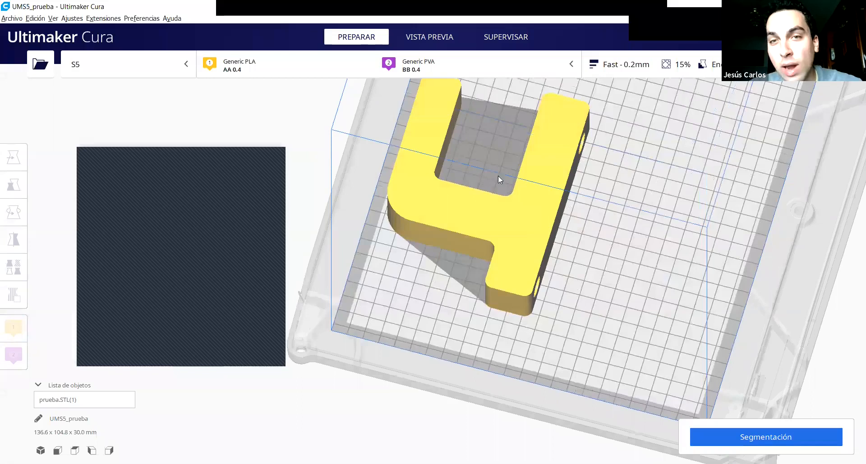